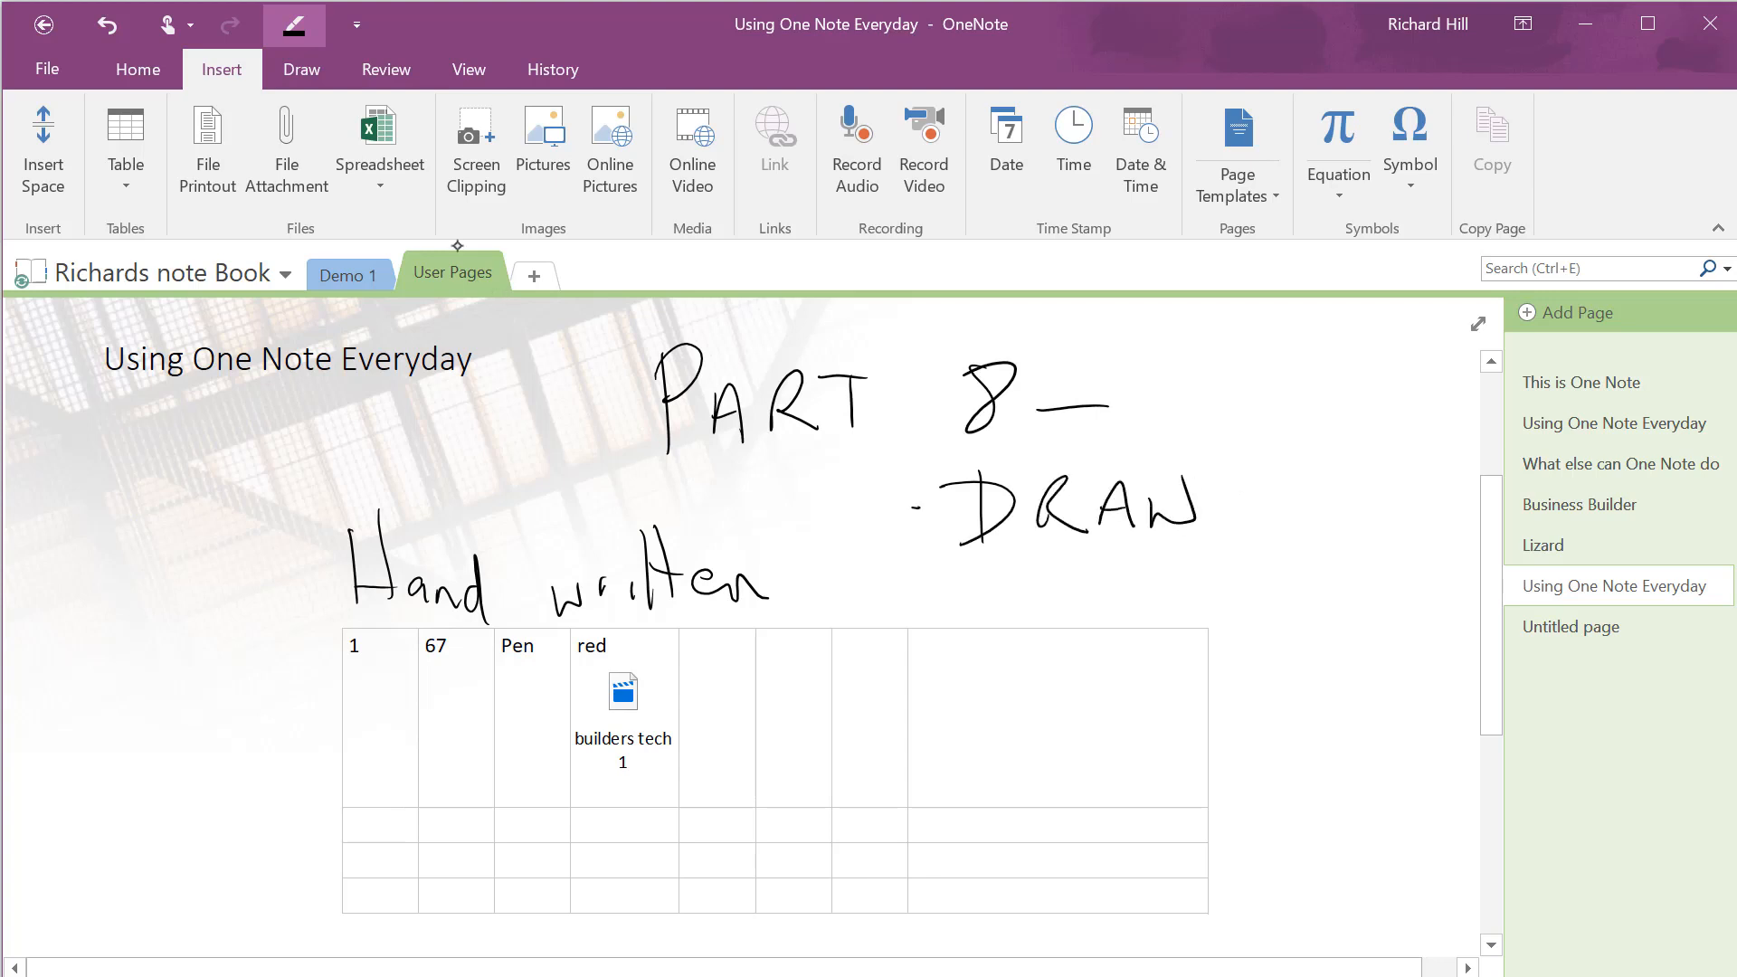
Type a short note with the author's first name followed by "was here" in the blank area below the table.
click(301, 69)
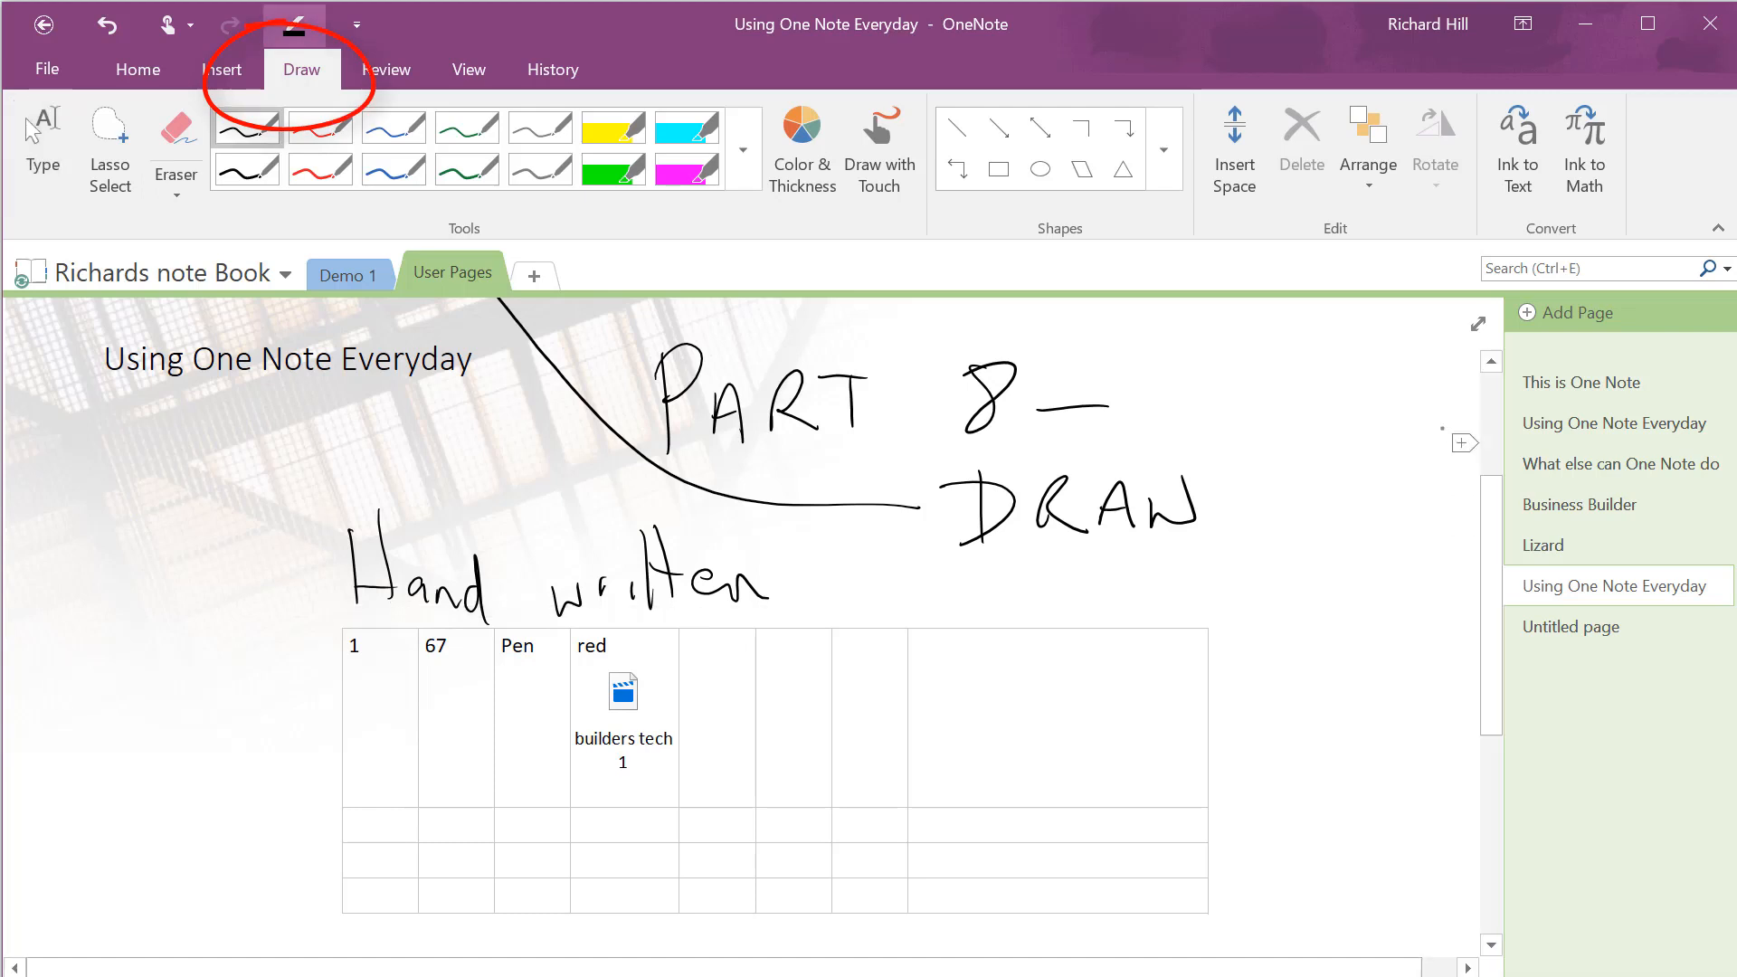
drag(1481, 606, 1474, 780)
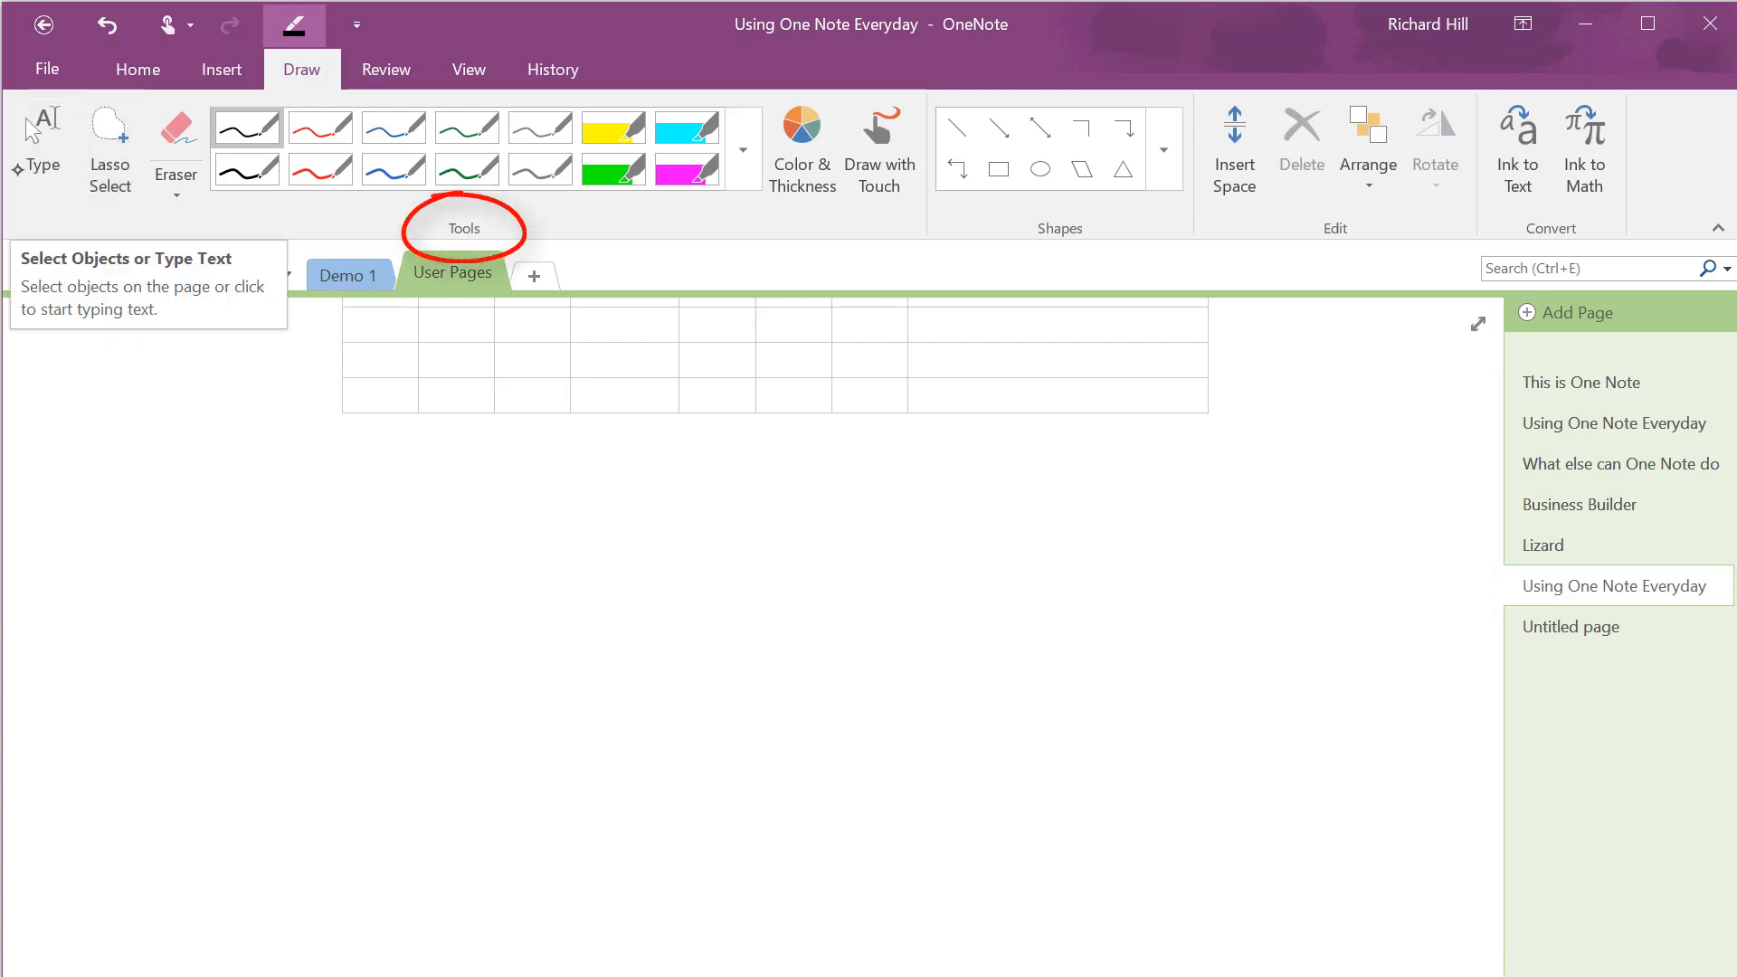
click(27, 121)
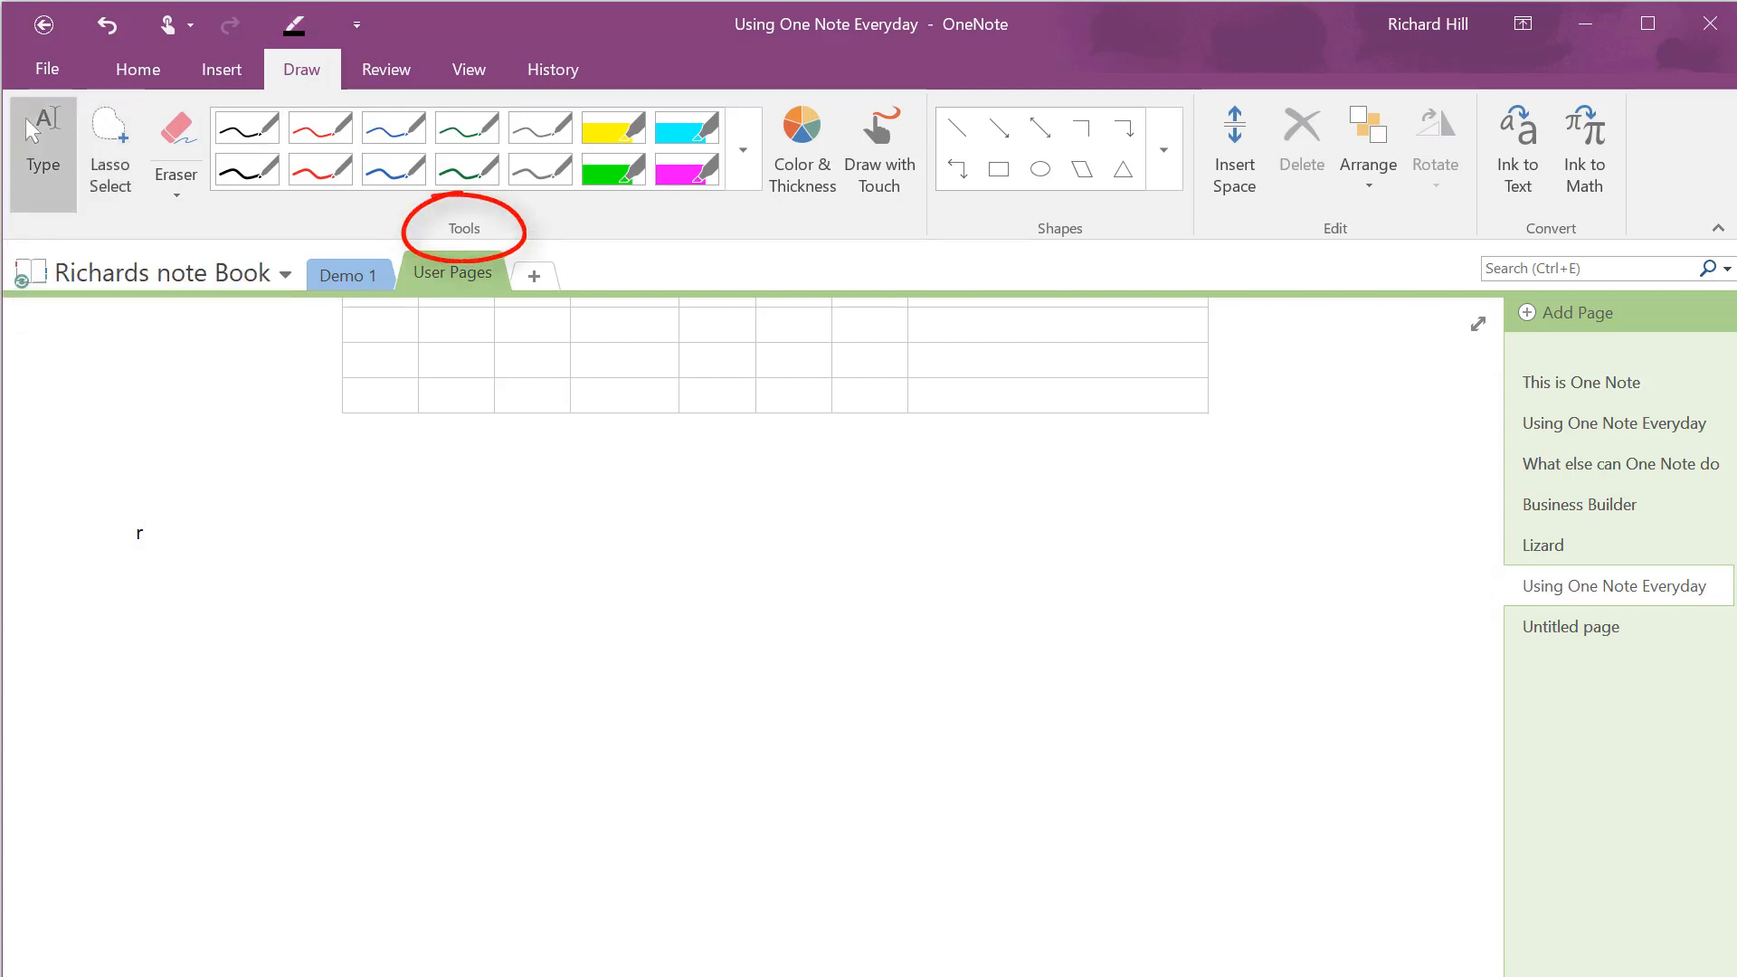
text(hard )
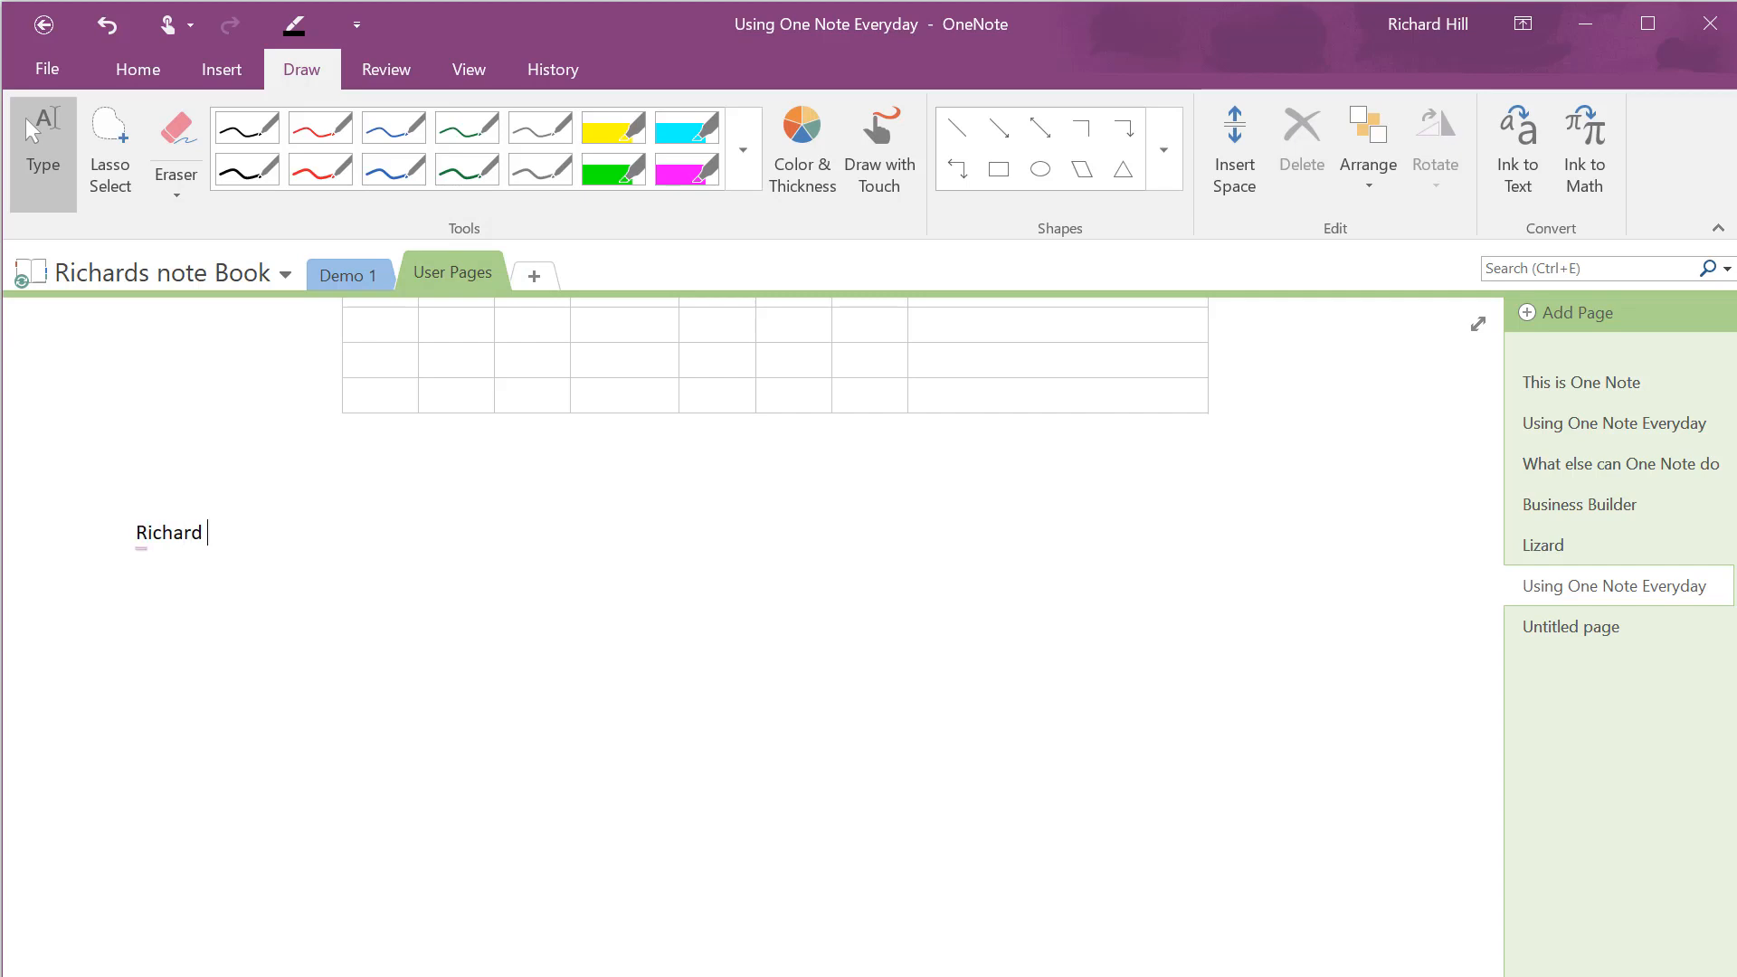
text(was here)
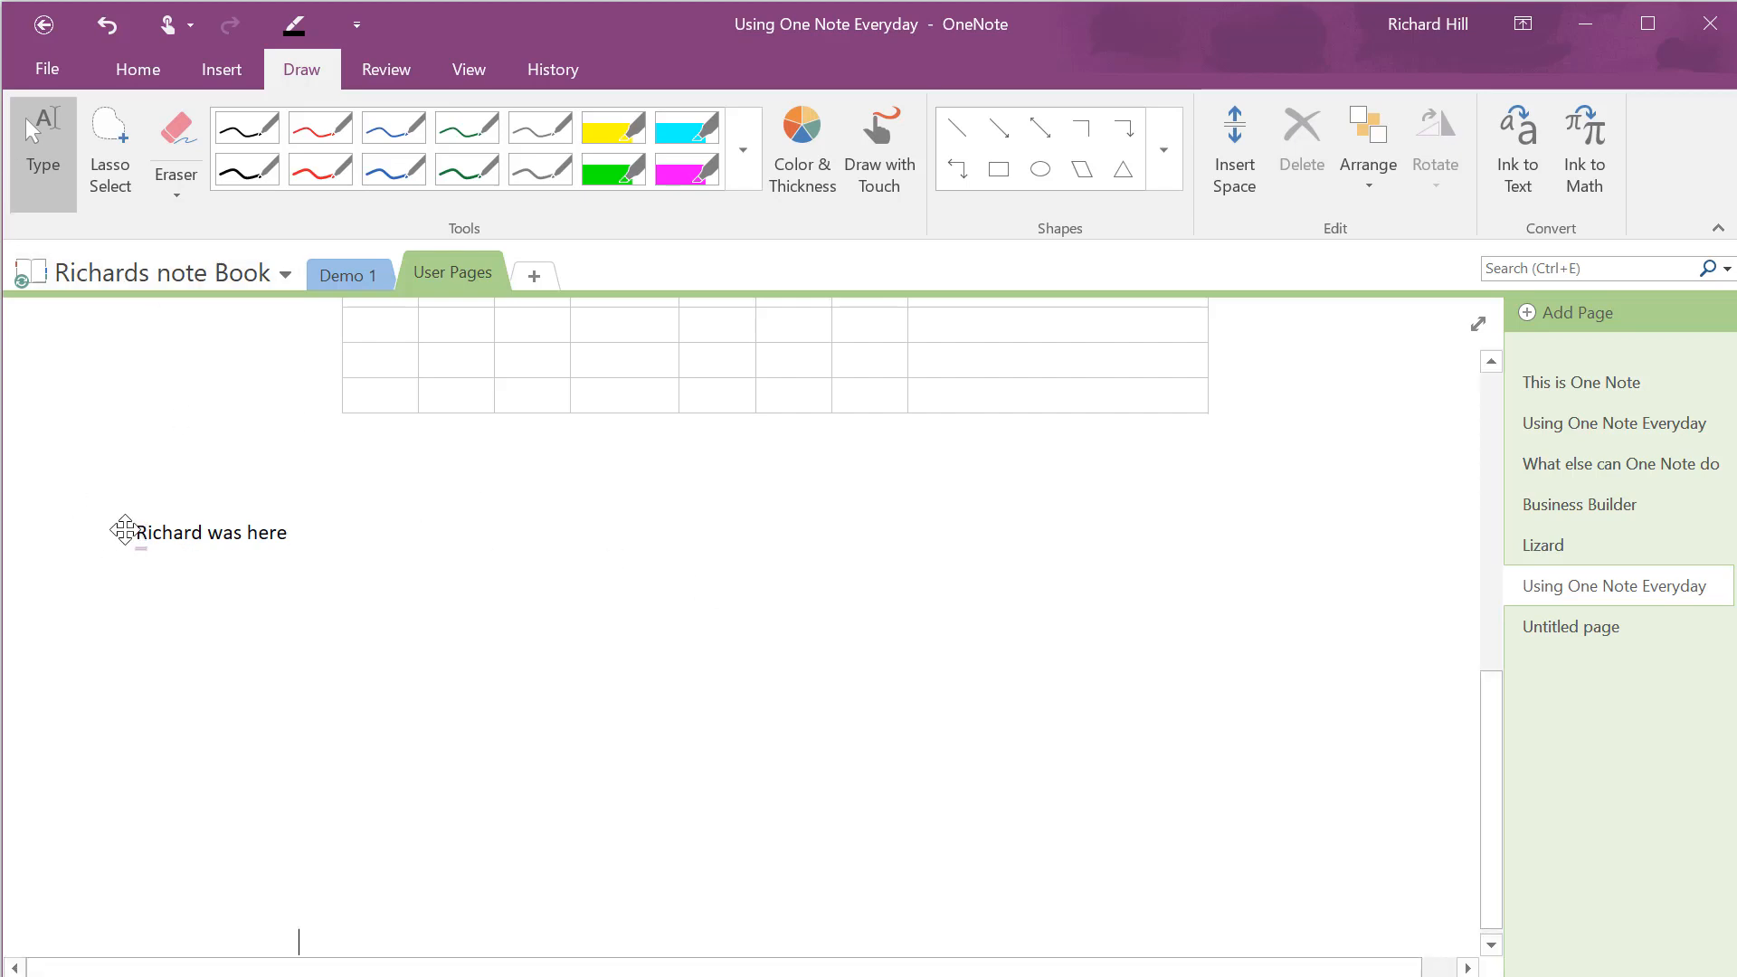
Format the typed note below the table in Arial Rounded MT Bold at size 24.
drag(127, 529, 337, 550)
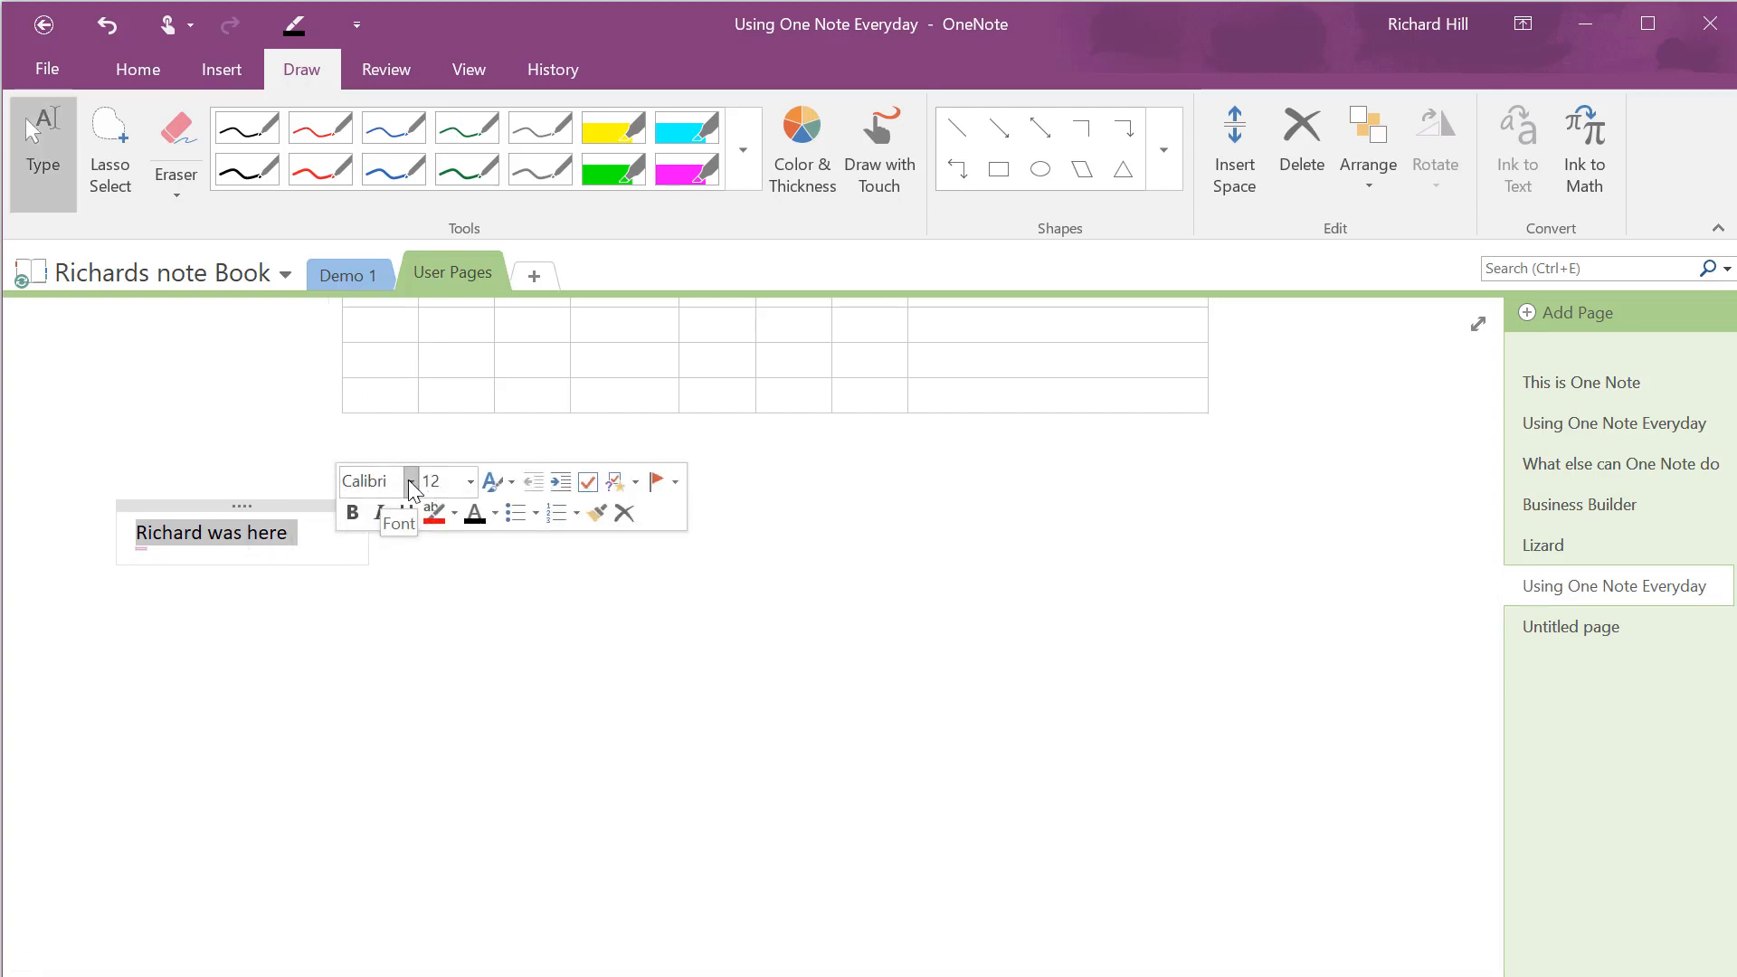
click(412, 487)
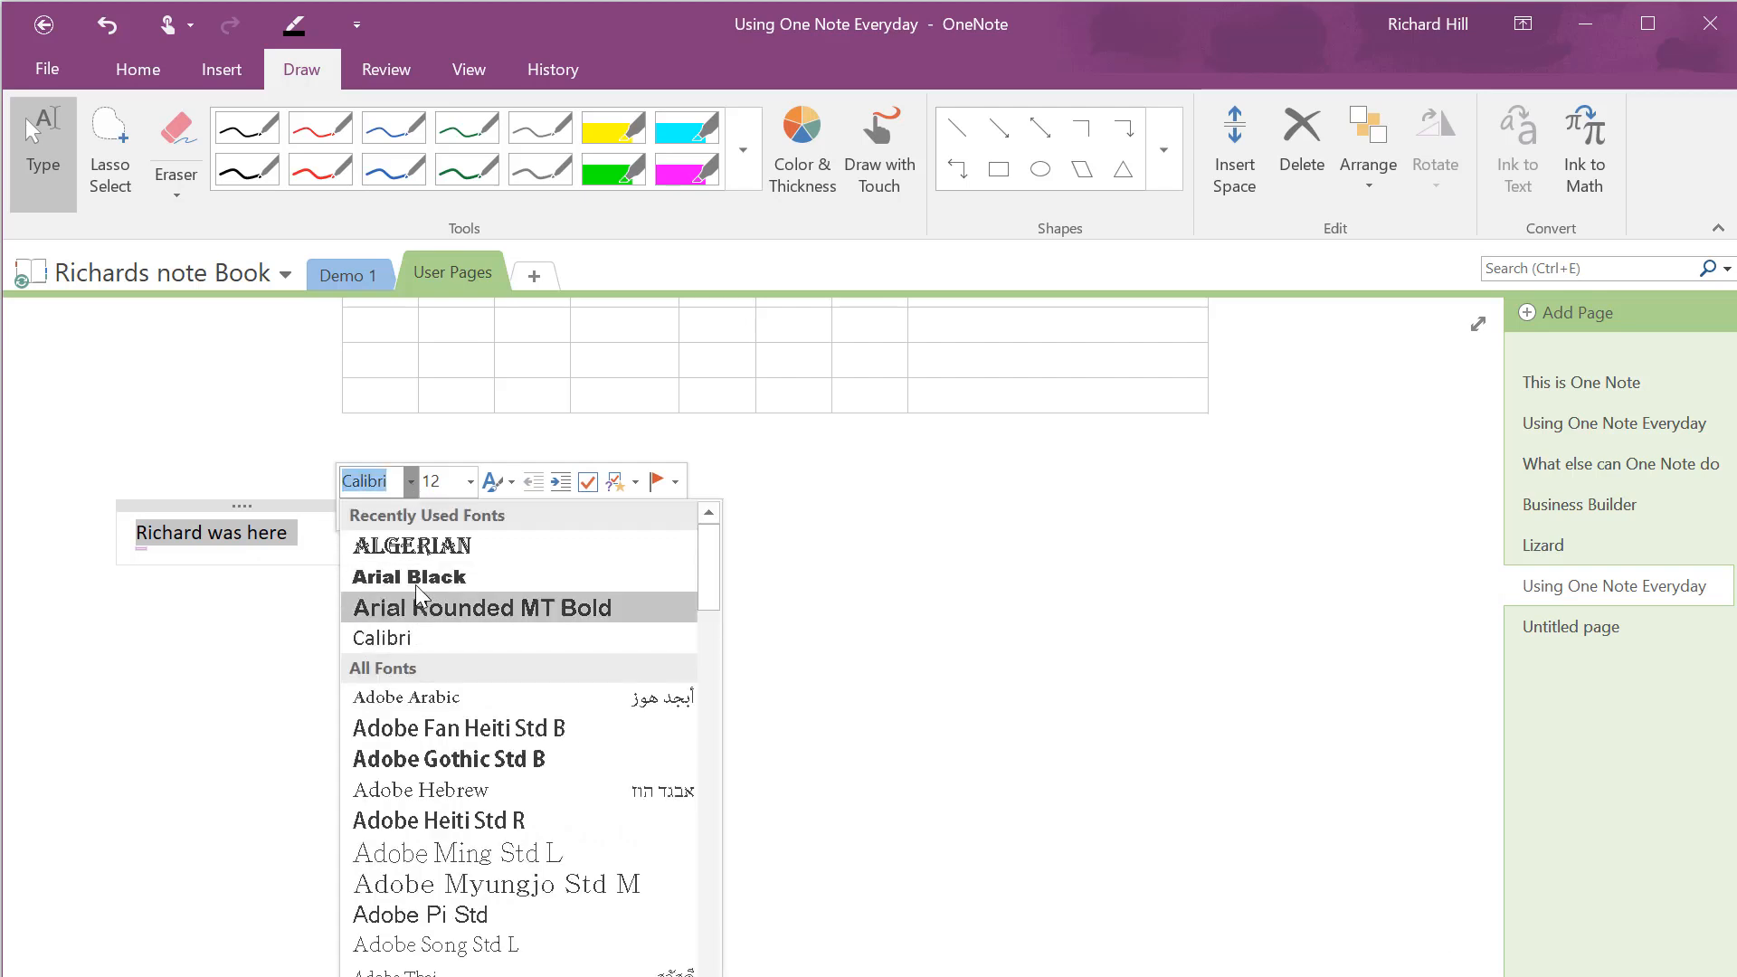
click(438, 608)
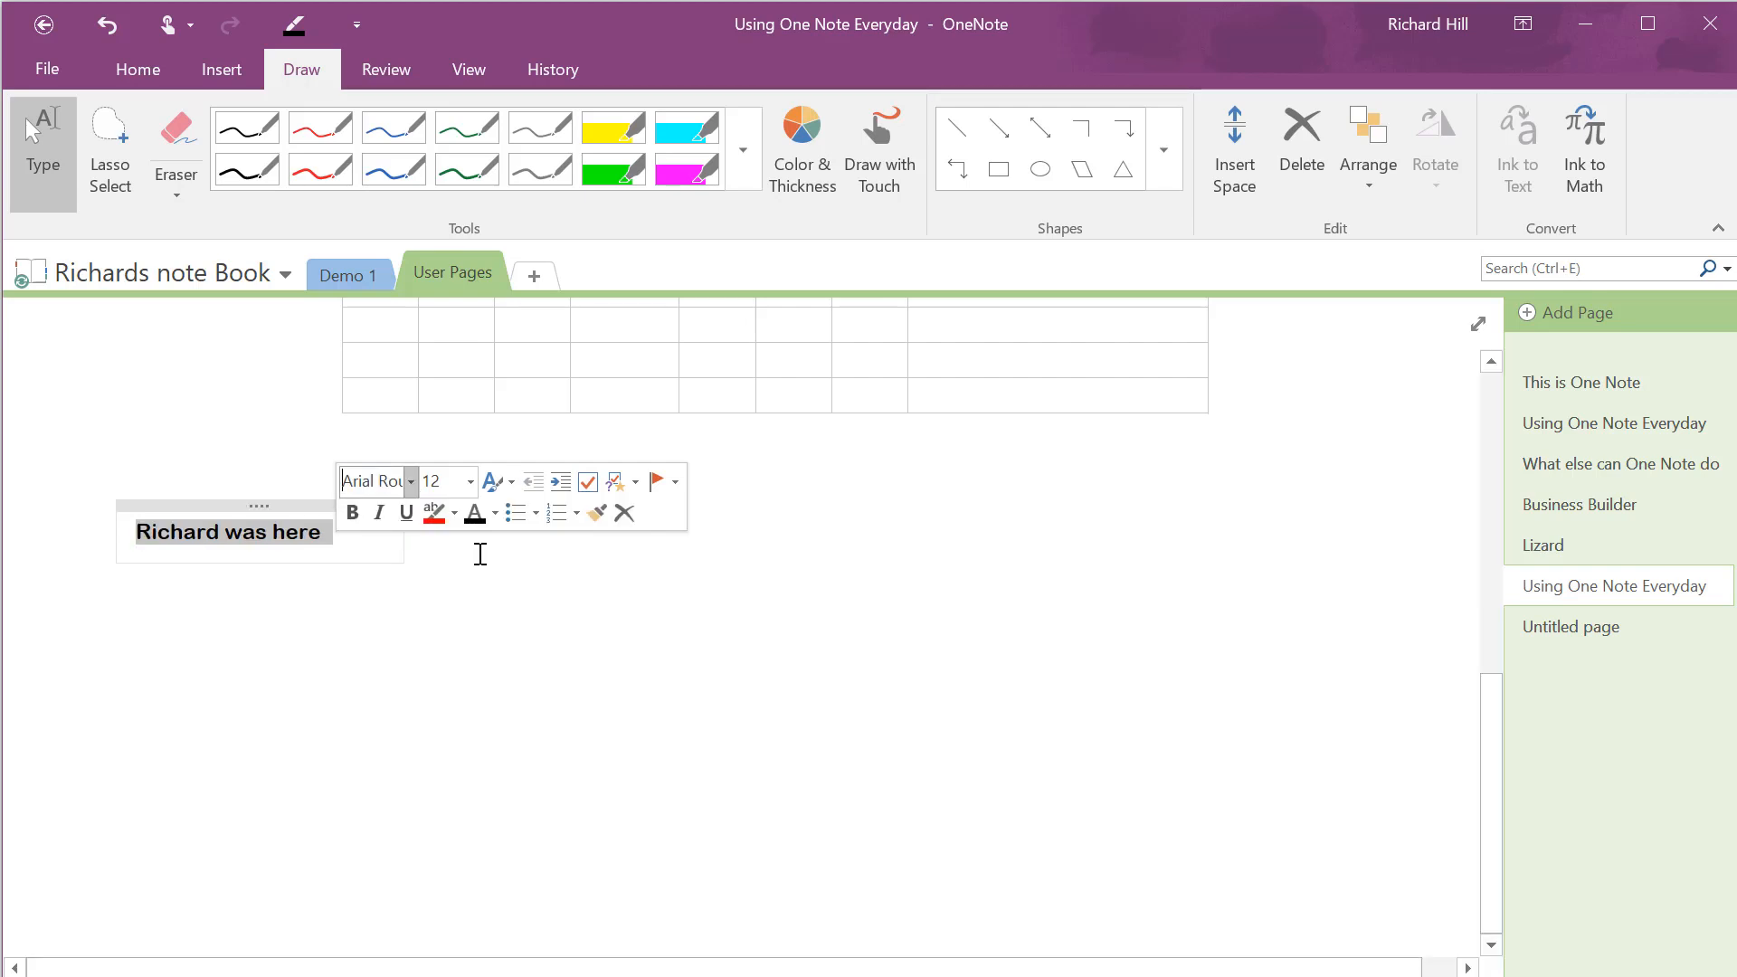
click(470, 483)
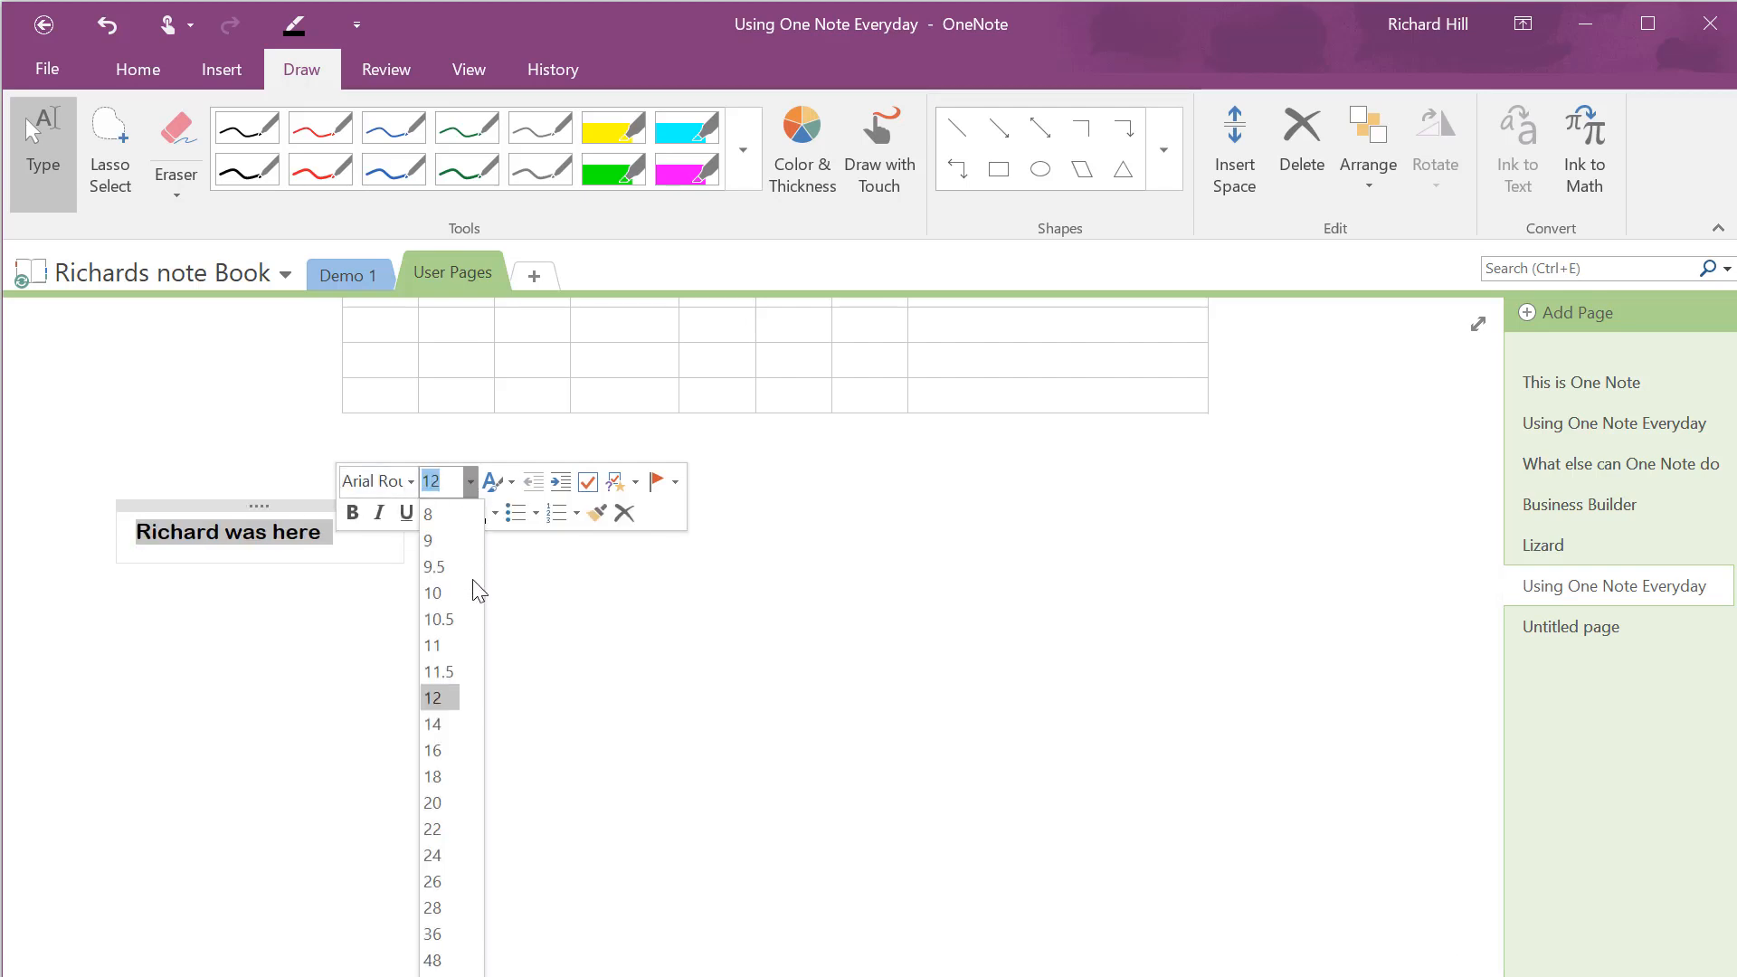
click(435, 856)
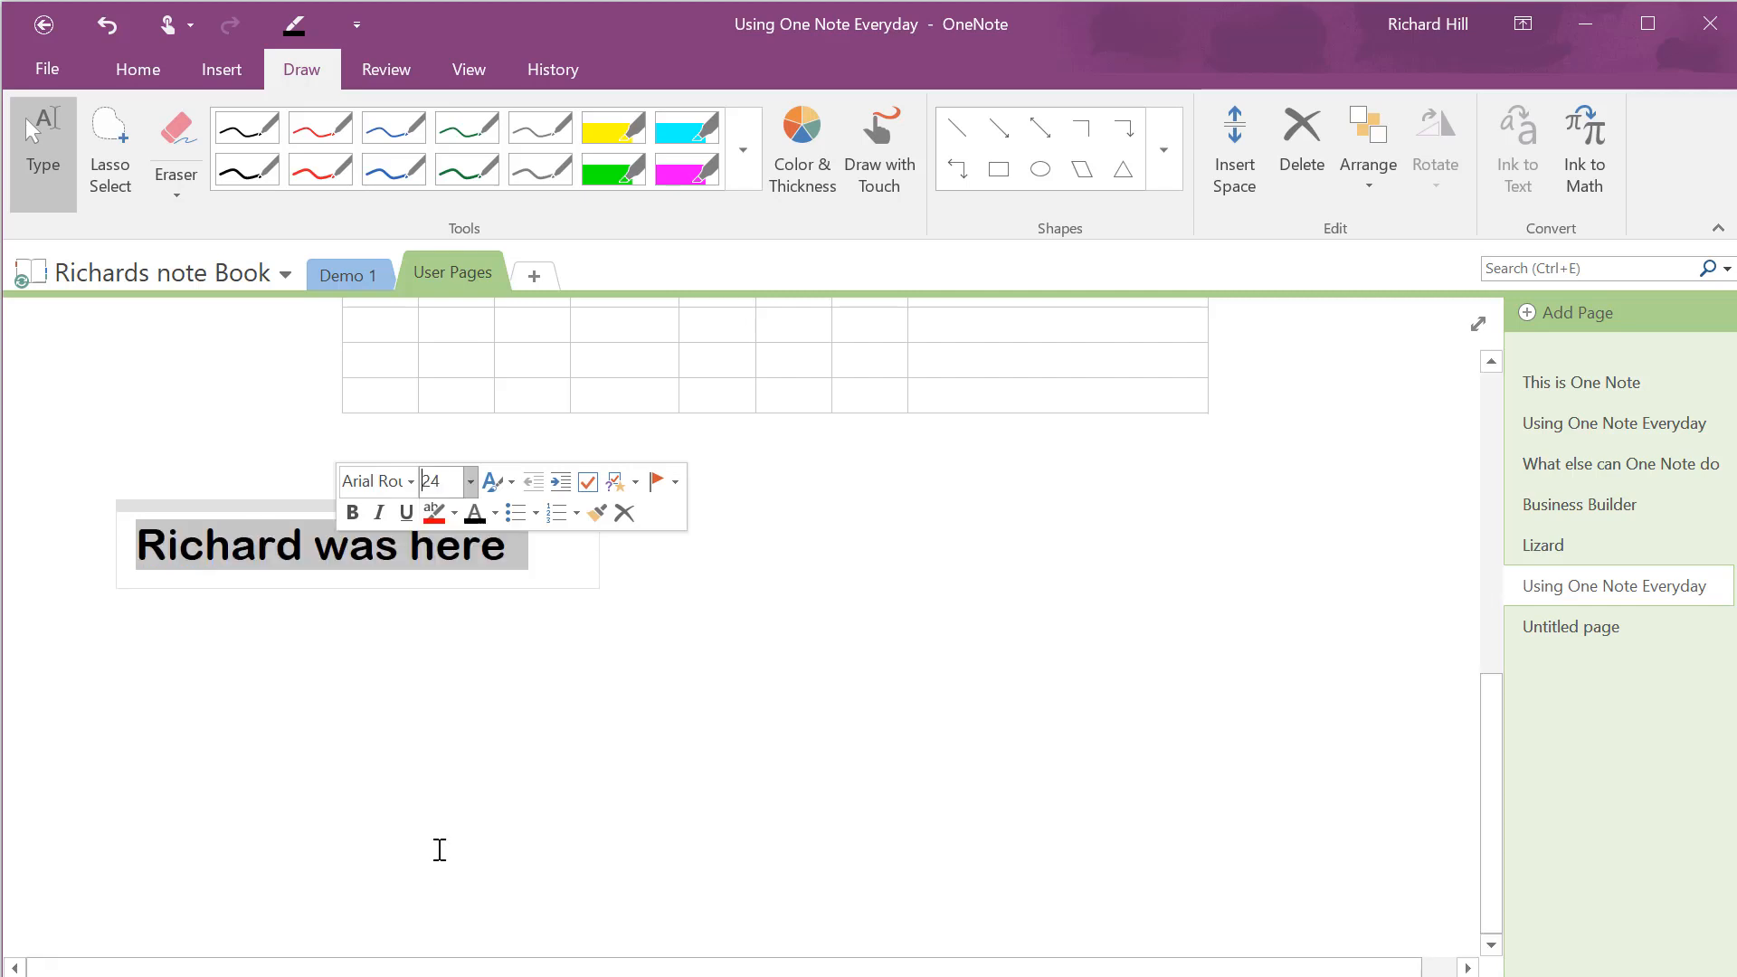
Lasso-select the typed note below the table, and clear the selection.
click(113, 167)
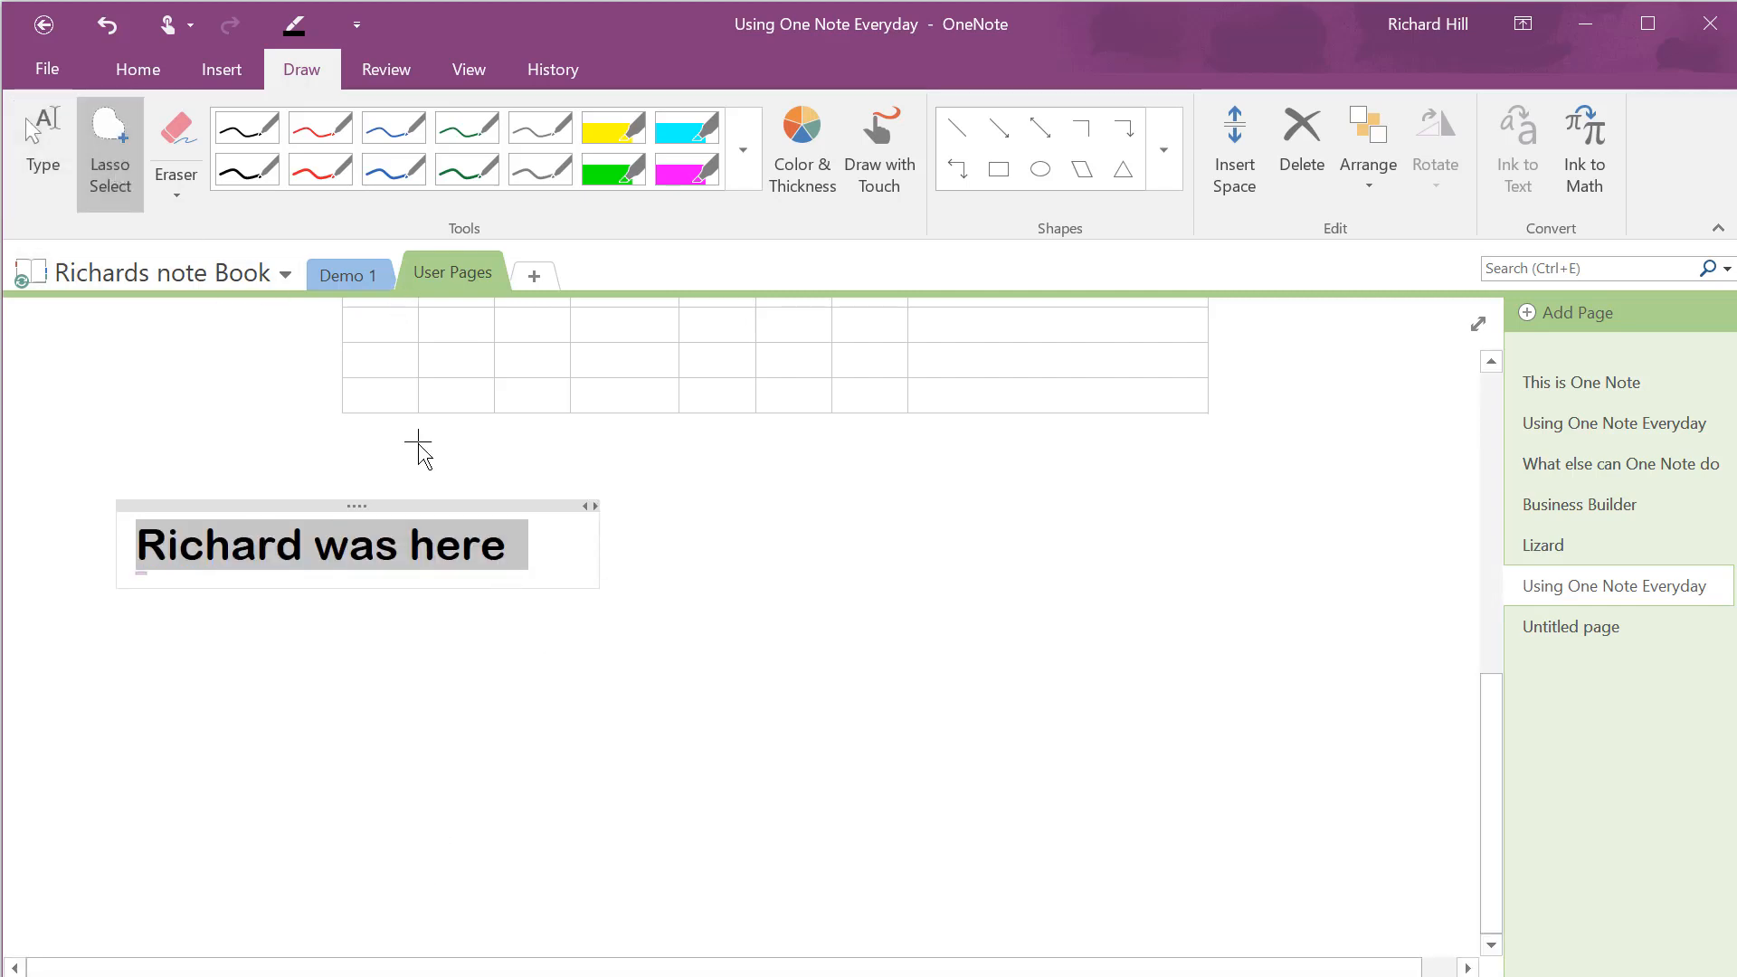
mouse_move(259, 449)
mouse_down()
mouse_move(70, 446)
mouse_move(302, 749)
mouse_move(469, 493)
mouse_move(262, 450)
mouse_up()
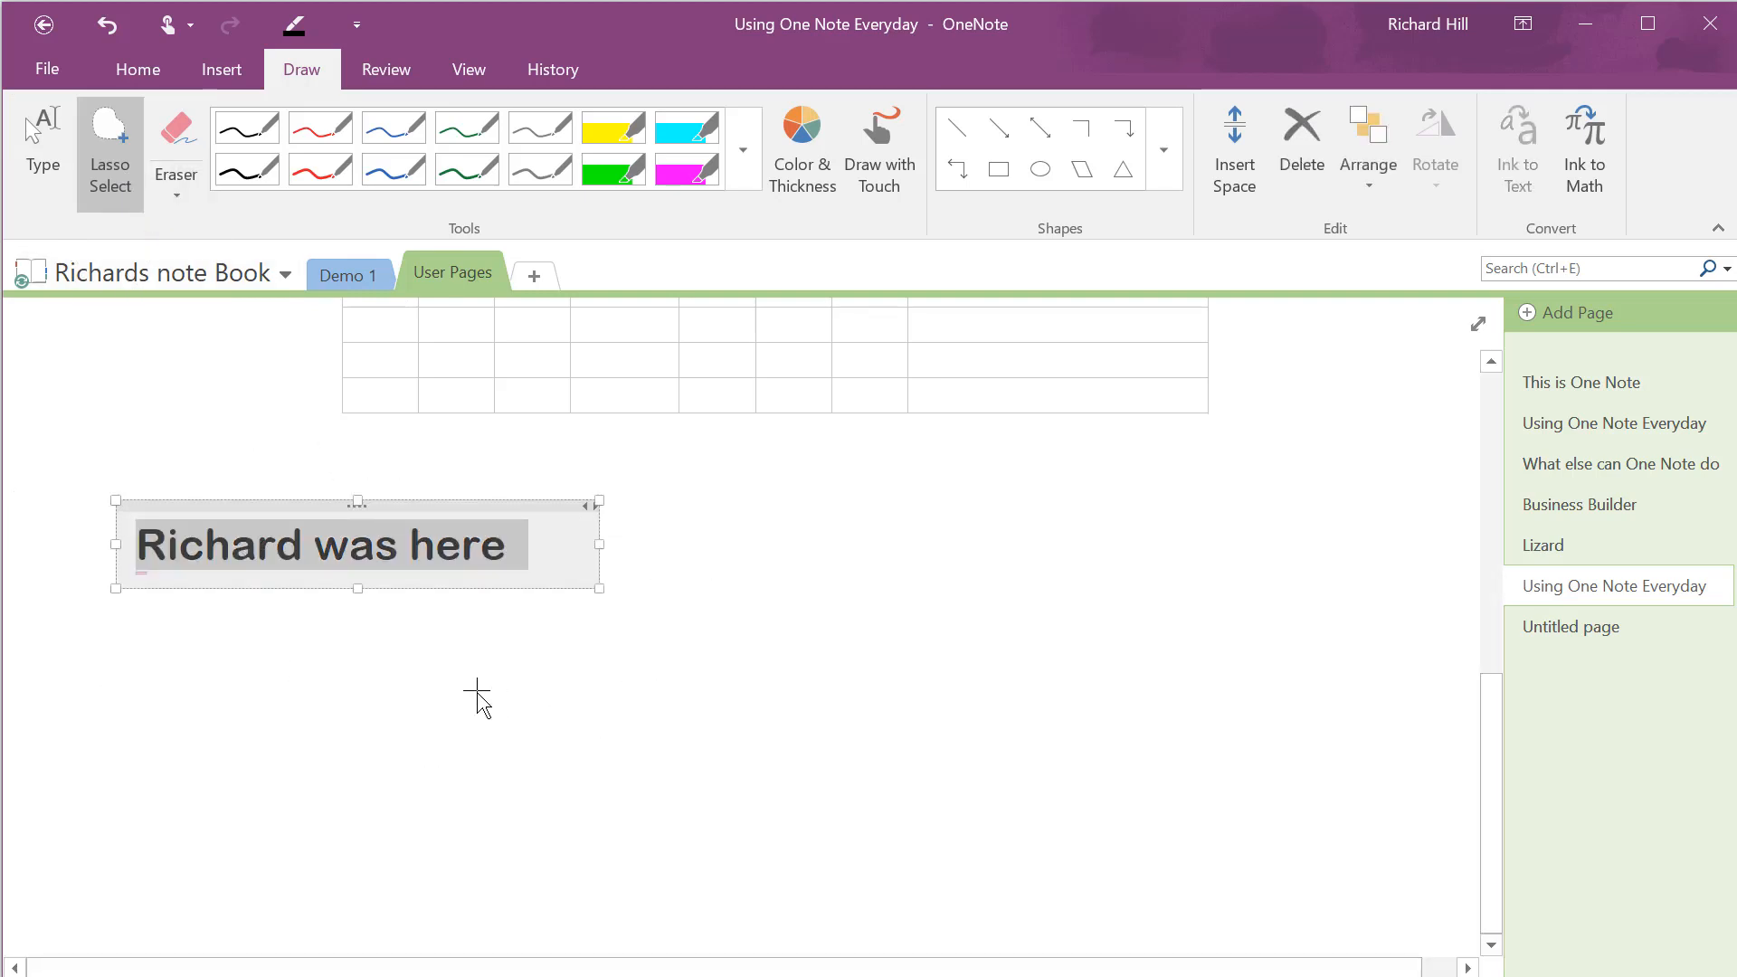
click(507, 678)
Handwrite "stuff here and there" below the typed note with the thin black pen.
mouse_move(483, 717)
mouse_down()
mouse_move(486, 667)
mouse_move(428, 724)
mouse_move(507, 737)
mouse_up()
click(247, 128)
mouse_move(534, 640)
mouse_down()
mouse_move(525, 735)
mouse_move(580, 698)
mouse_up()
mouse_move(731, 603)
mouse_down()
mouse_move(733, 646)
mouse_move(848, 635)
mouse_up()
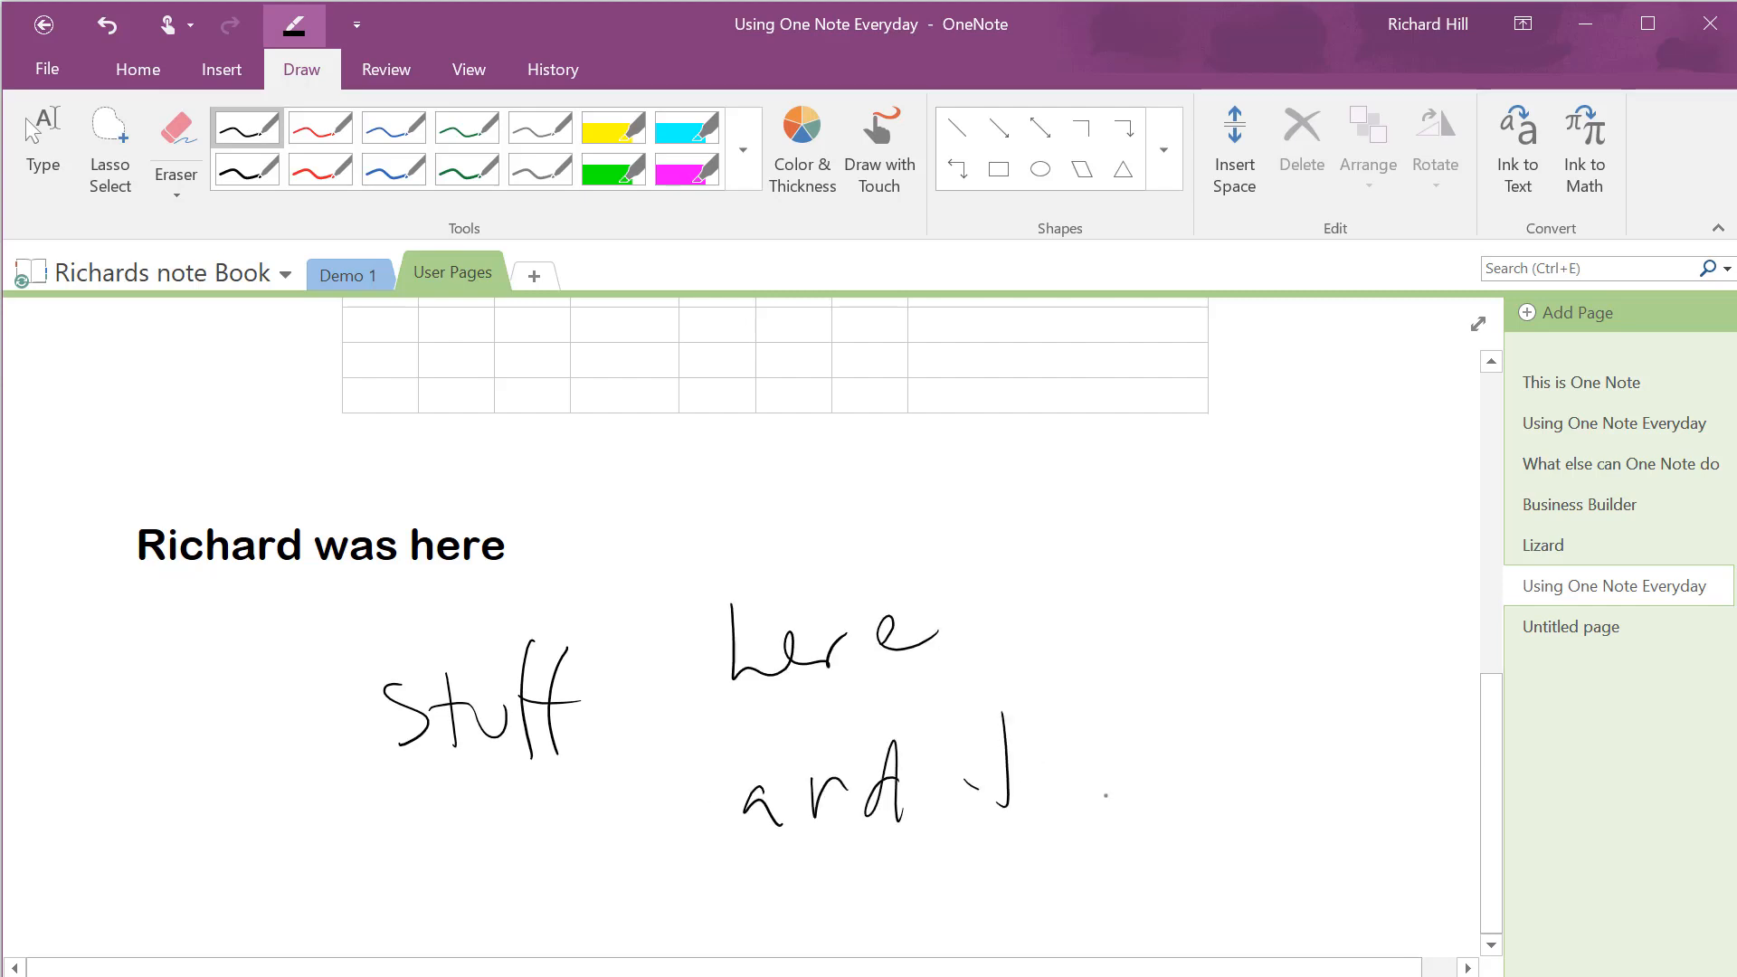
drag(966, 780, 1006, 803)
mouse_move(1030, 719)
mouse_down()
mouse_move(1069, 794)
mouse_move(1153, 806)
mouse_up()
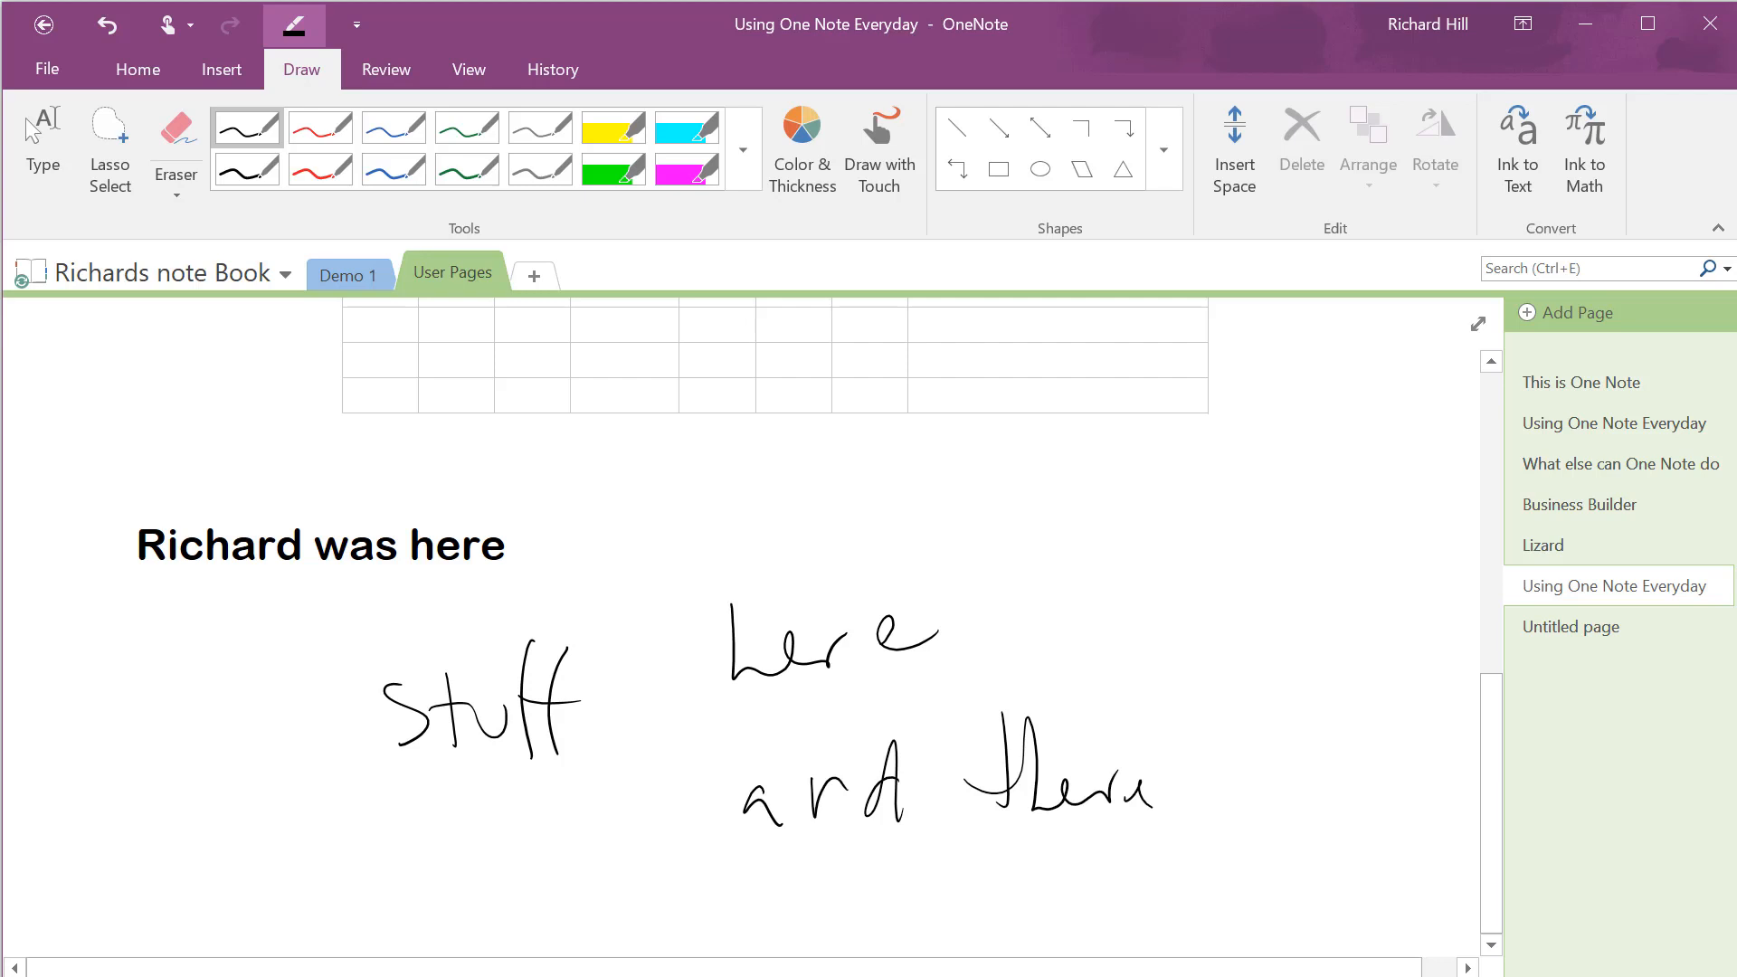
Lasso-select the typed note together with the handwriting and delete them all.
click(103, 118)
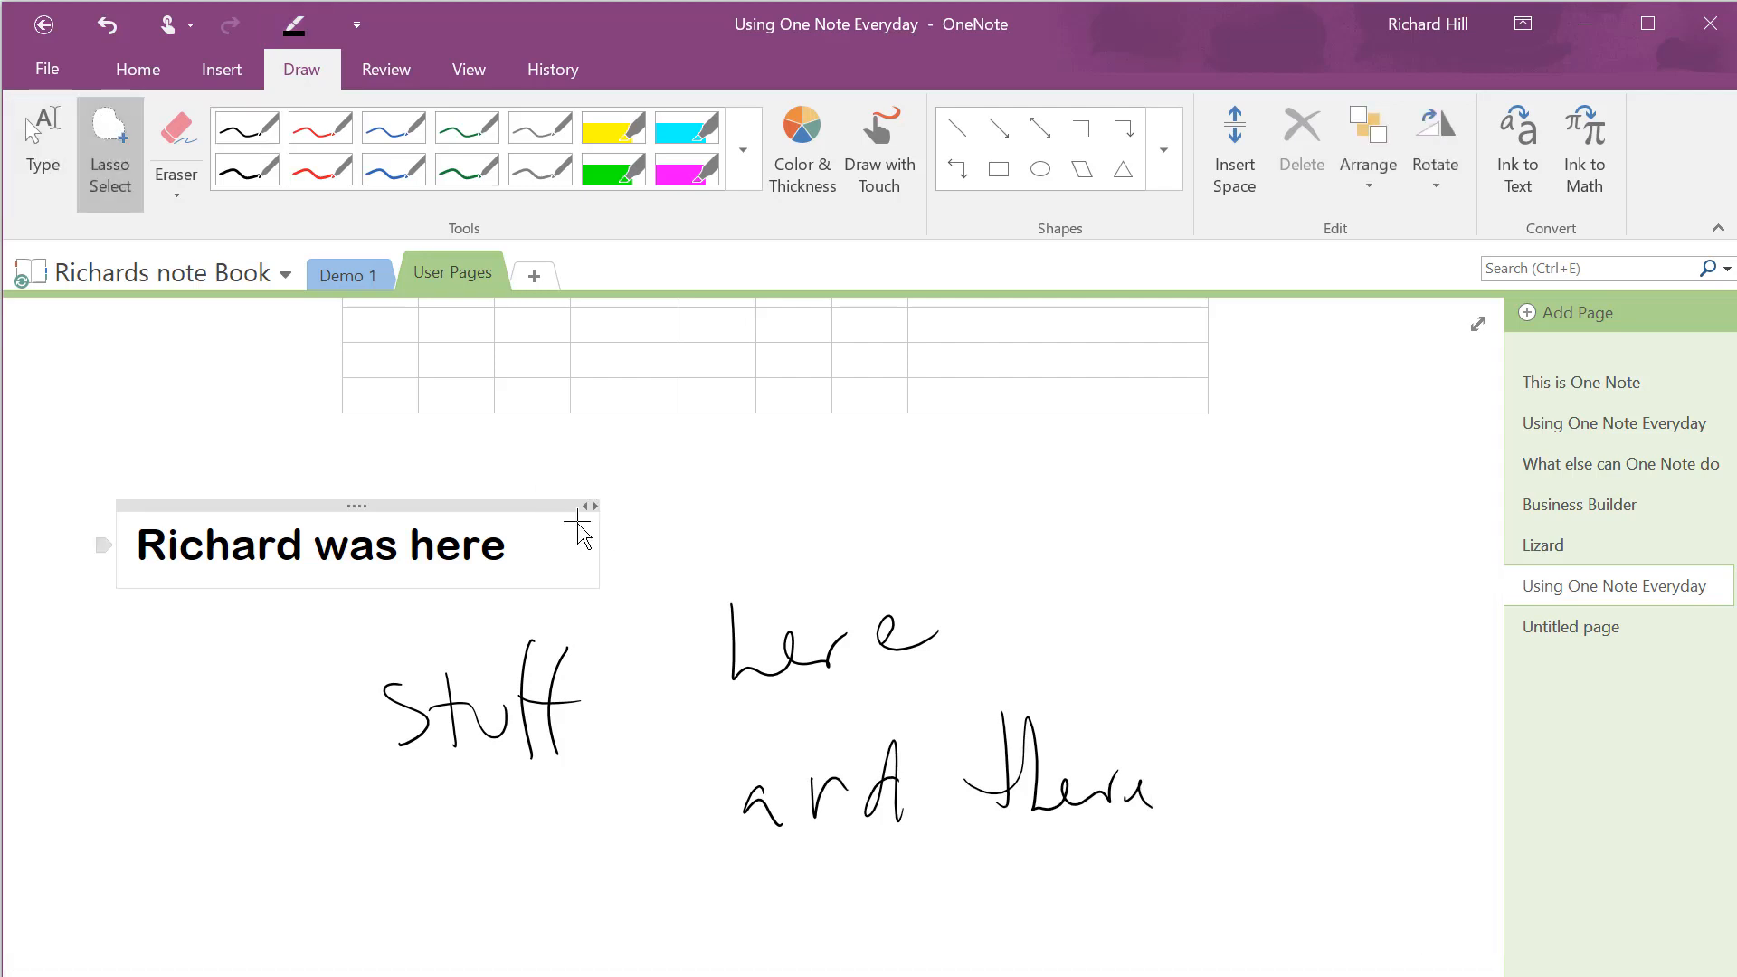
mouse_move(757, 485)
mouse_down()
mouse_move(15, 667)
mouse_move(1081, 833)
mouse_move(1012, 839)
mouse_move(815, 472)
mouse_move(706, 459)
mouse_up()
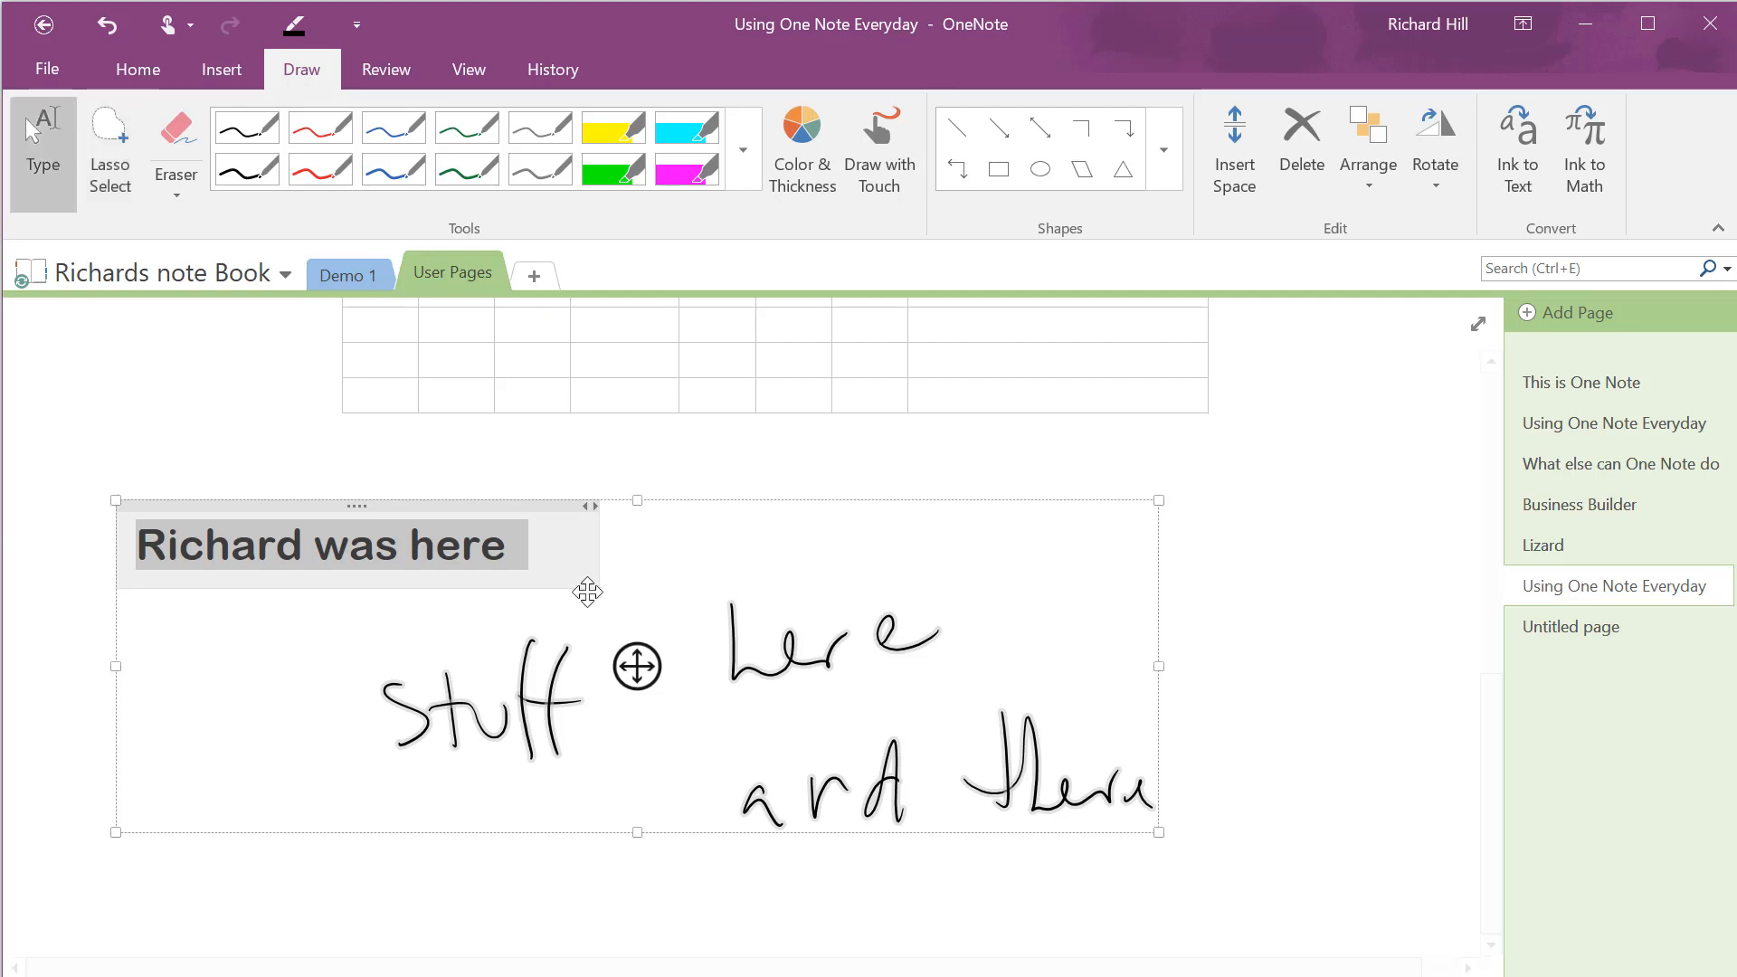
right_click(897, 722)
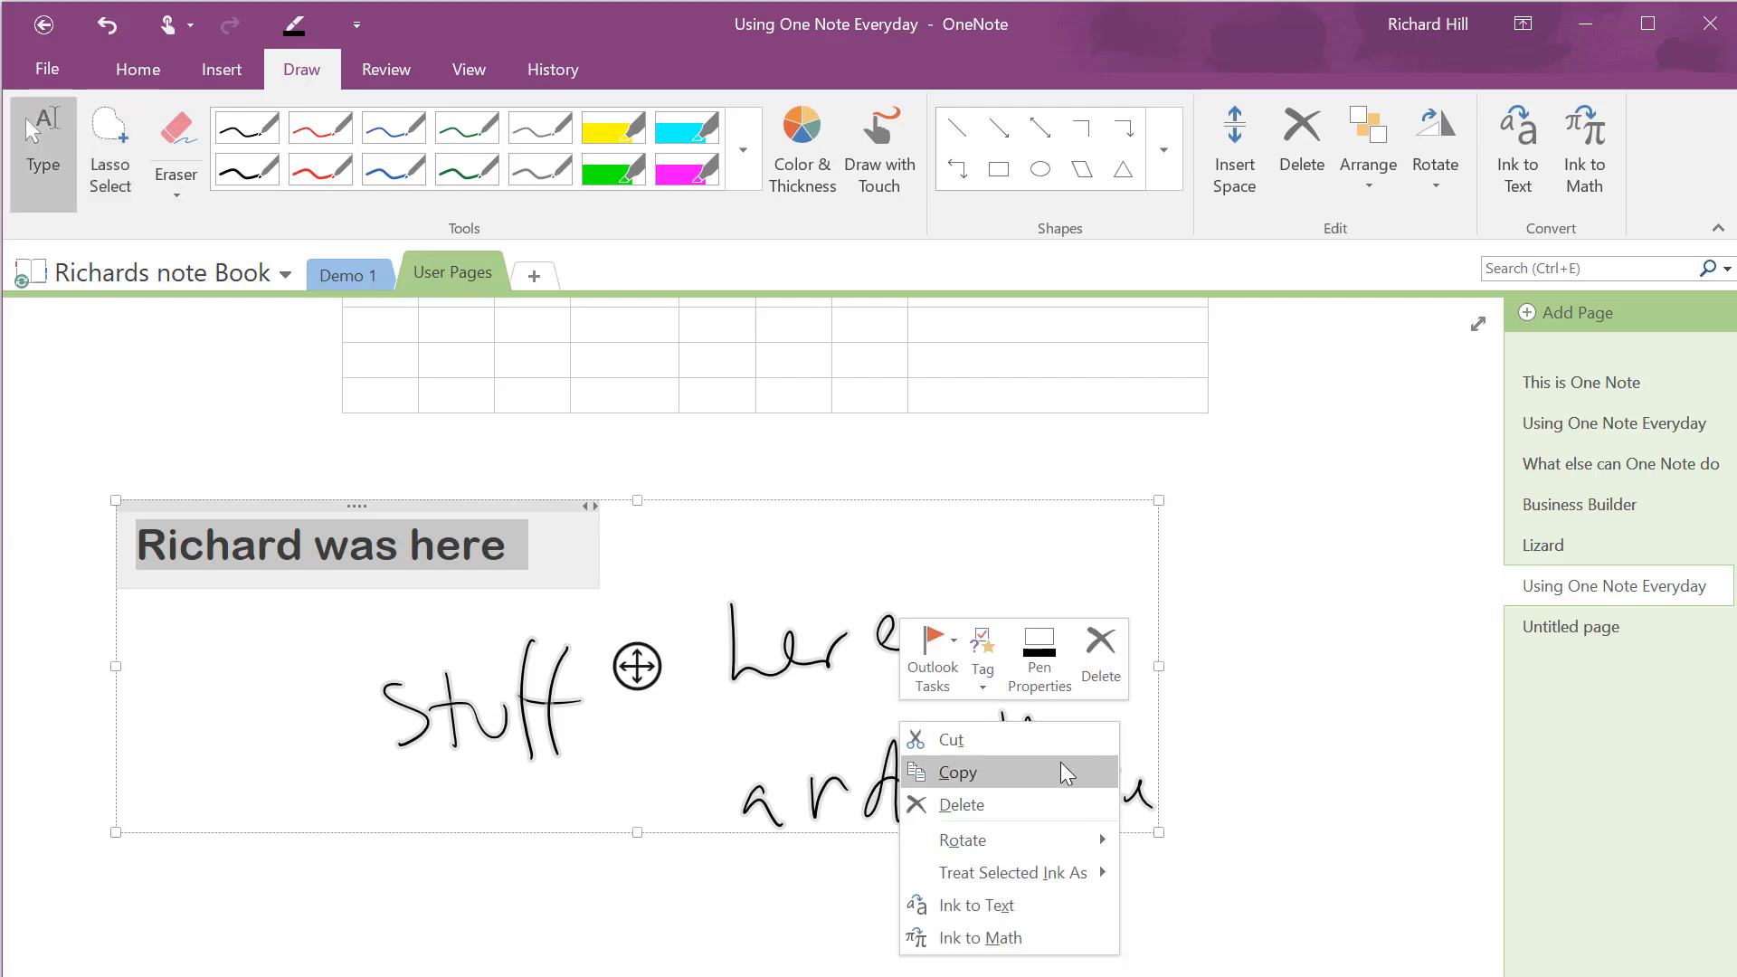
click(1101, 661)
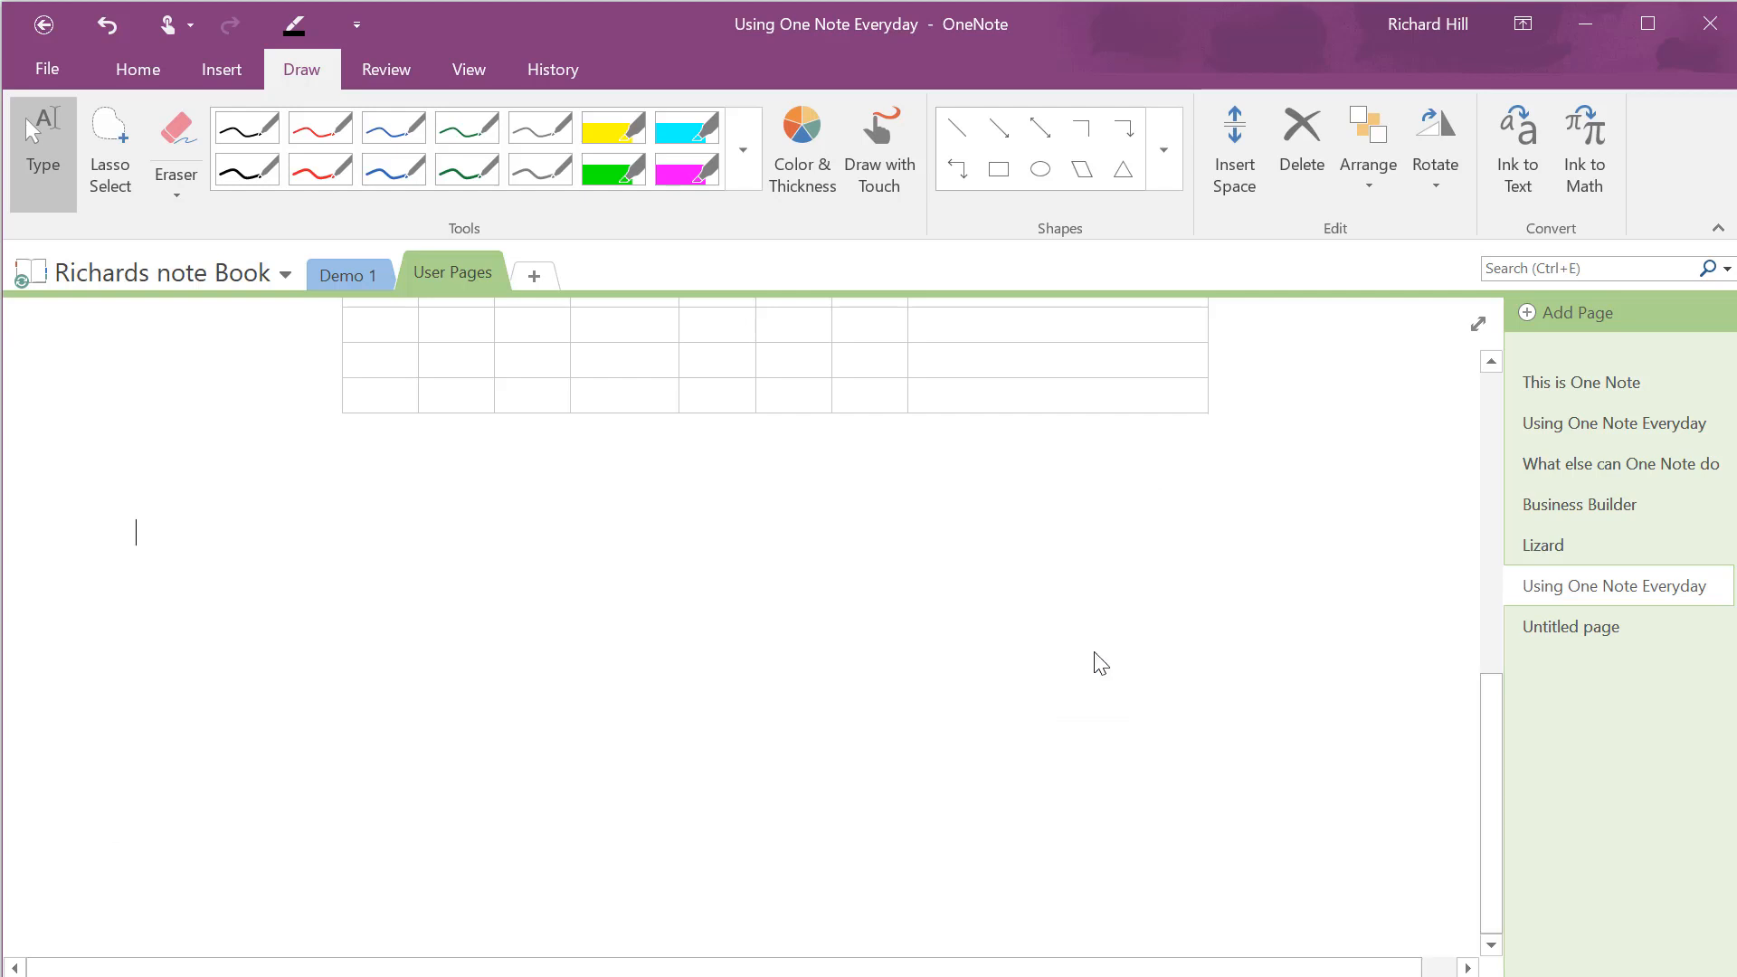
Draw several freehand scribbles and a long wavy line below the table with the thicker black pen.
click(177, 188)
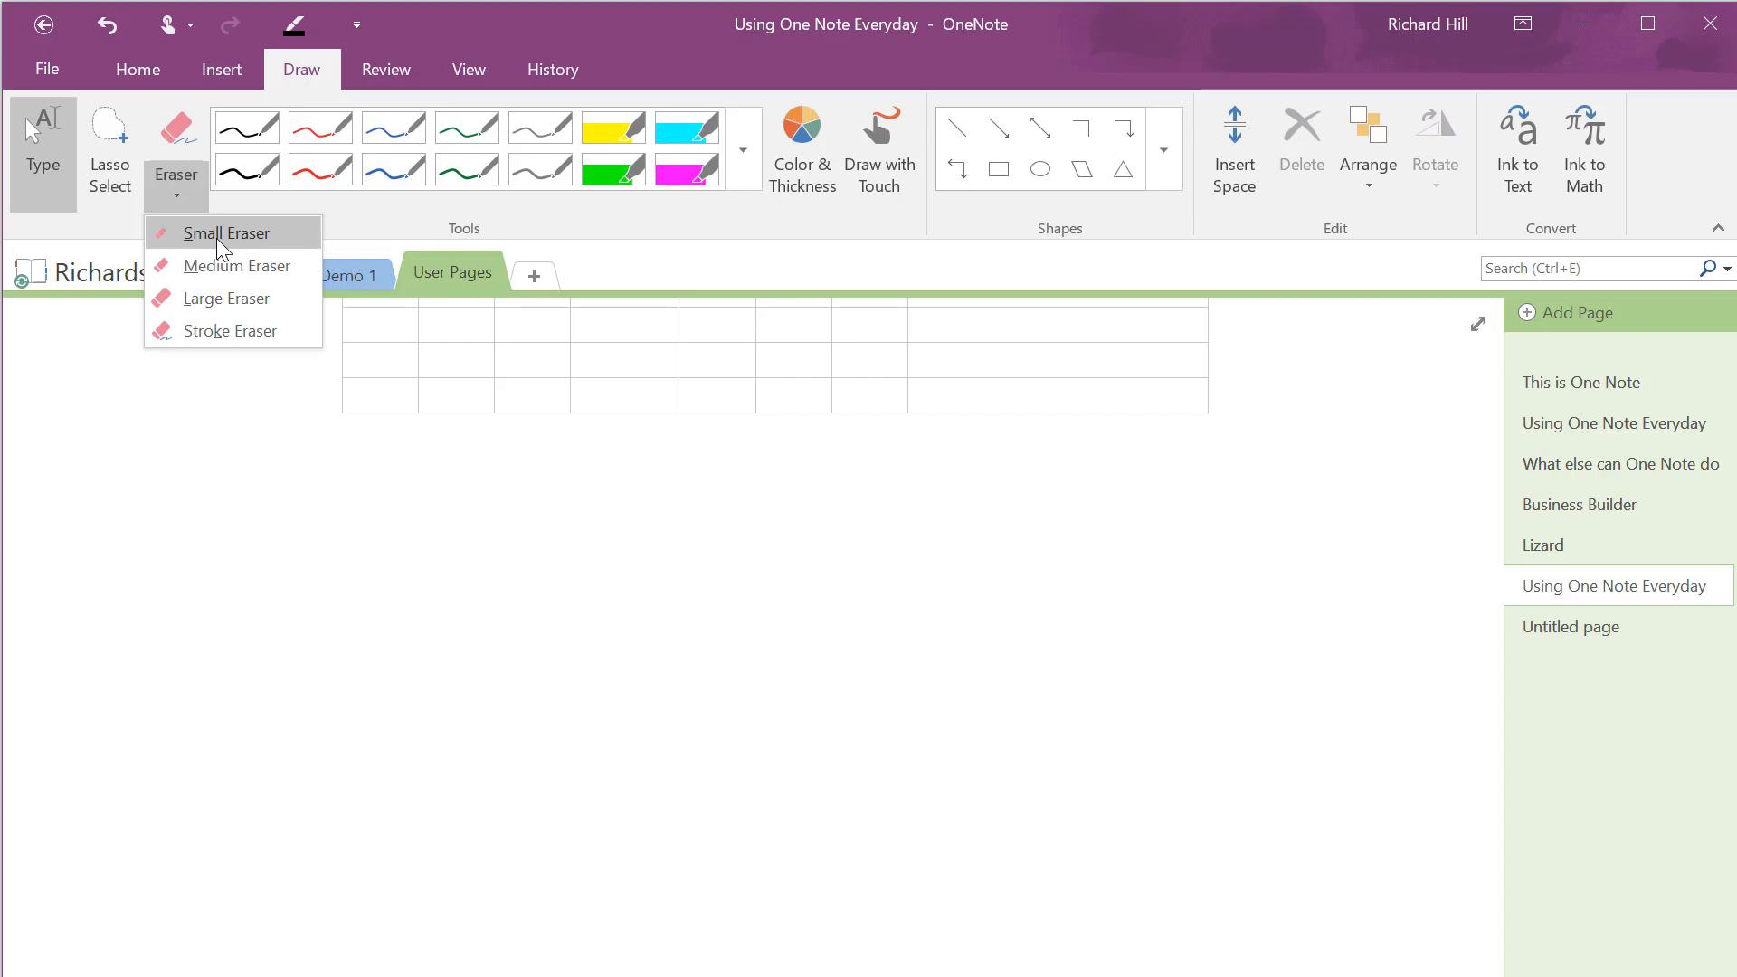
click(247, 169)
mouse_move(185, 520)
mouse_down()
mouse_move(263, 660)
mouse_move(299, 649)
mouse_up()
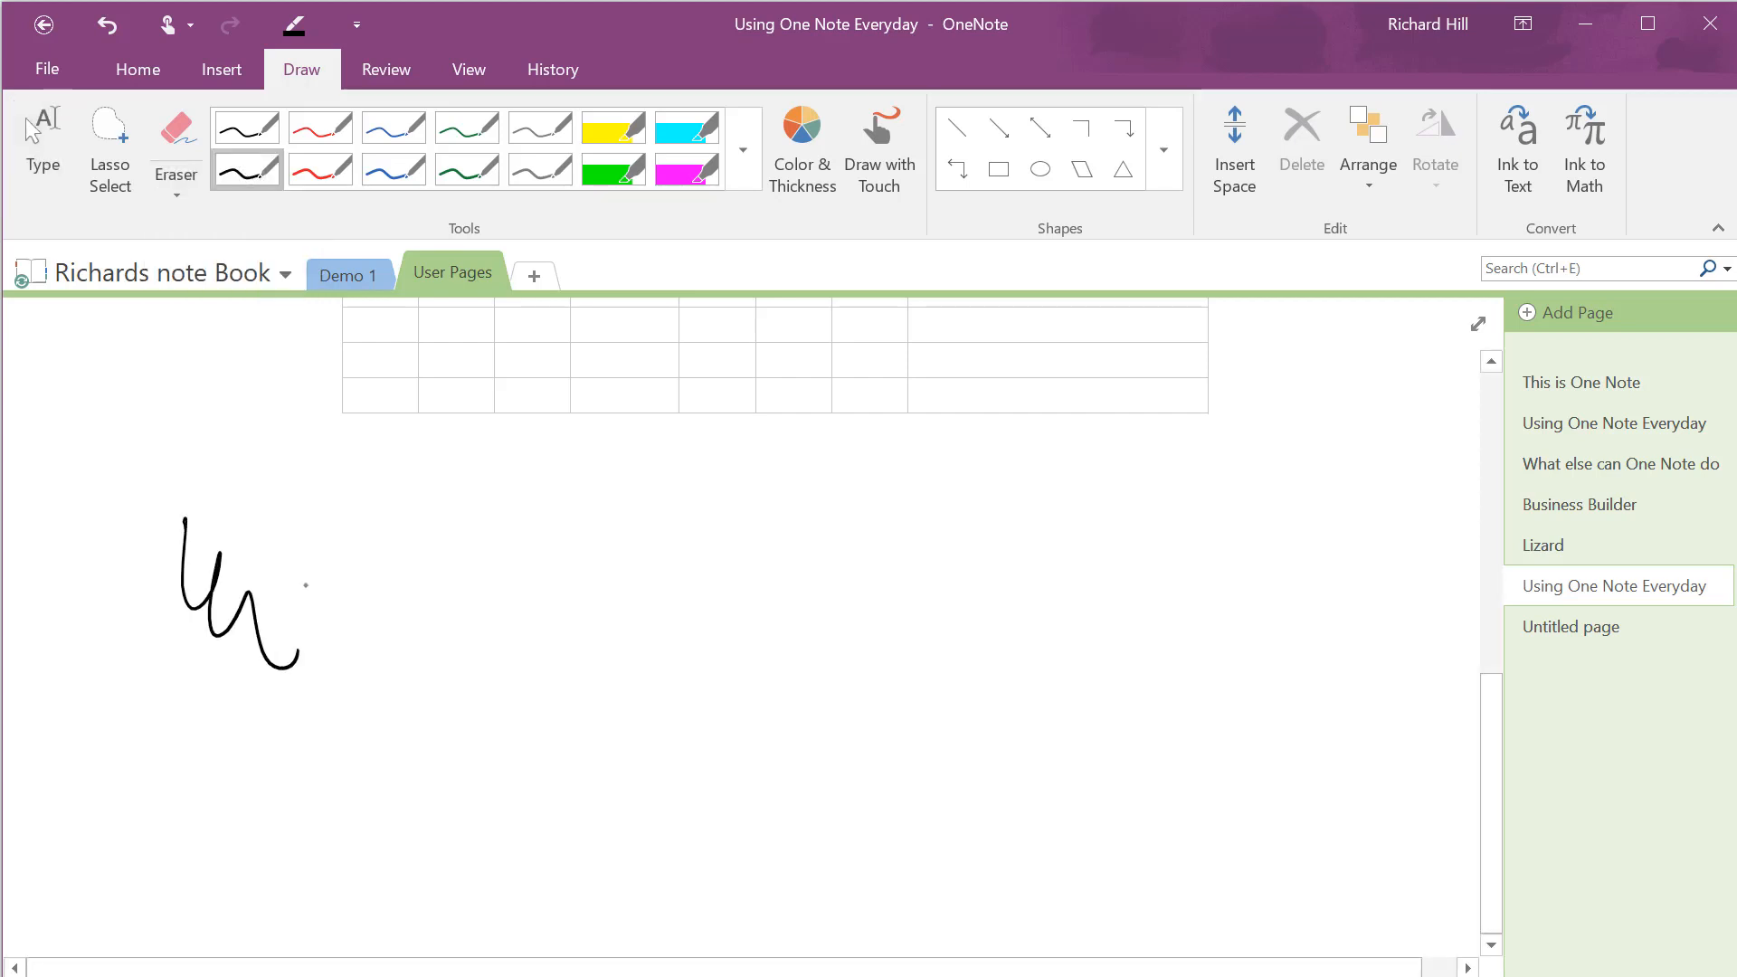
mouse_move(293, 568)
mouse_down()
mouse_move(334, 561)
mouse_move(479, 605)
mouse_up()
mouse_move(424, 708)
mouse_down()
mouse_move(547, 718)
mouse_move(605, 810)
mouse_up()
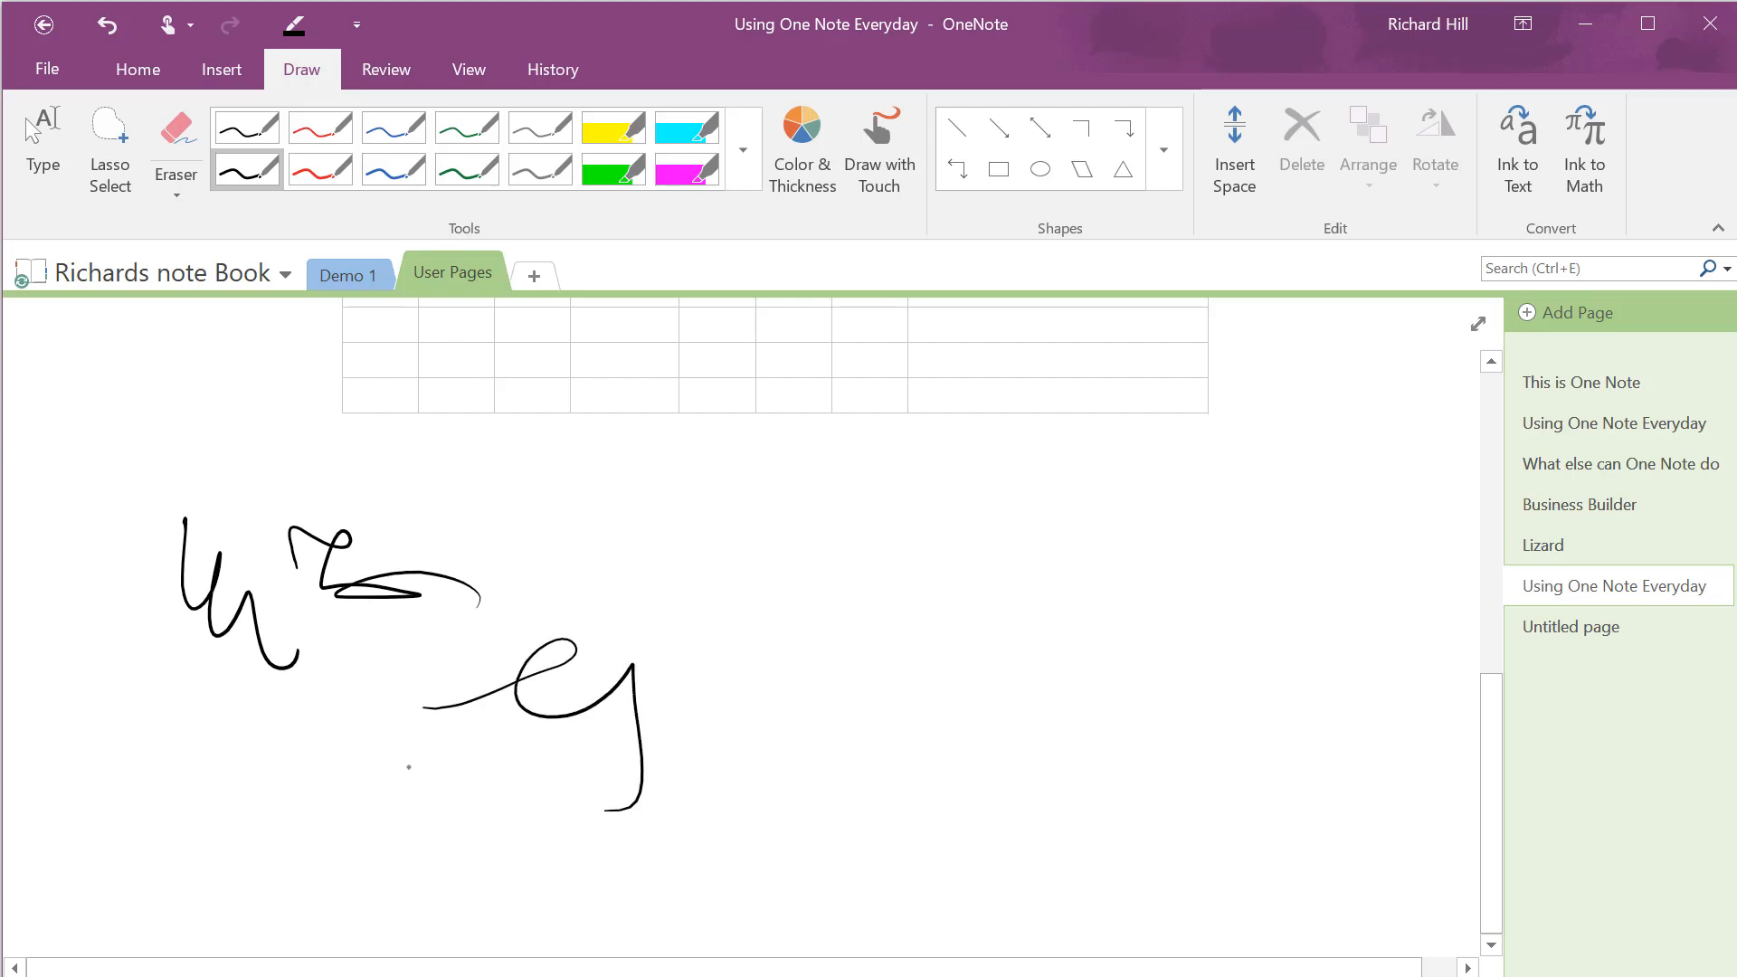
drag(260, 789, 468, 747)
drag(567, 540, 1039, 550)
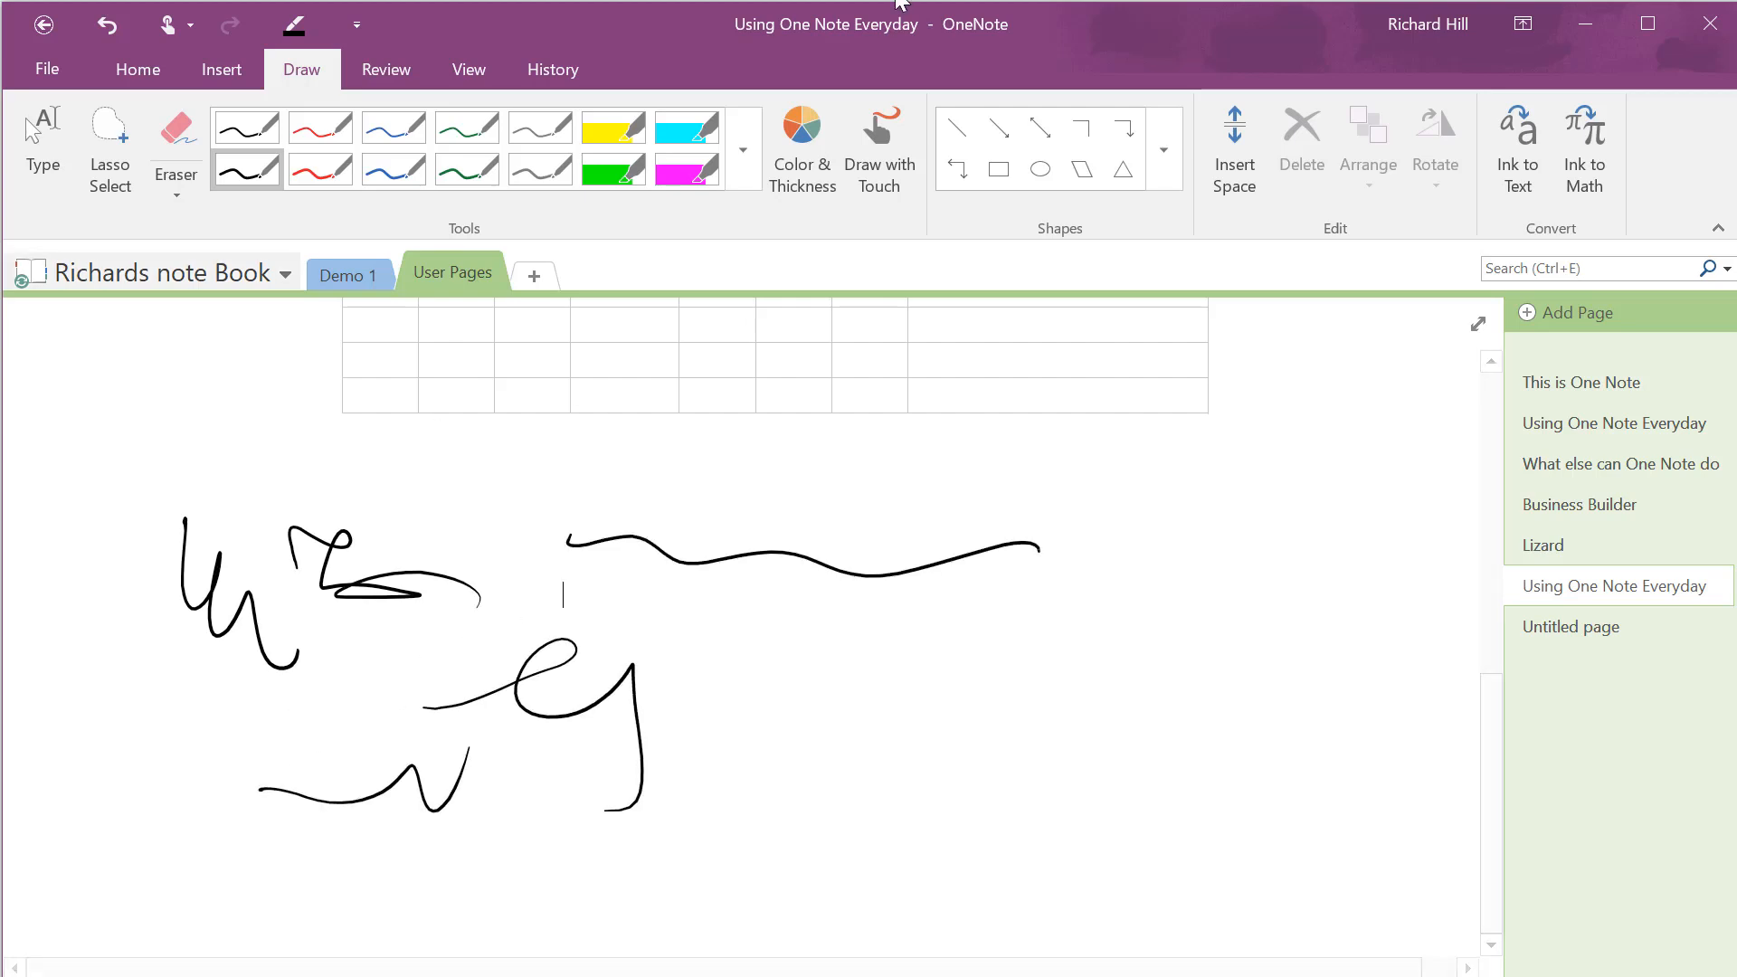
key(Escape)
Erase small gaps in the long wavy line with the Small Eraser, and remove a wider part with the Large Eraser.
click(168, 188)
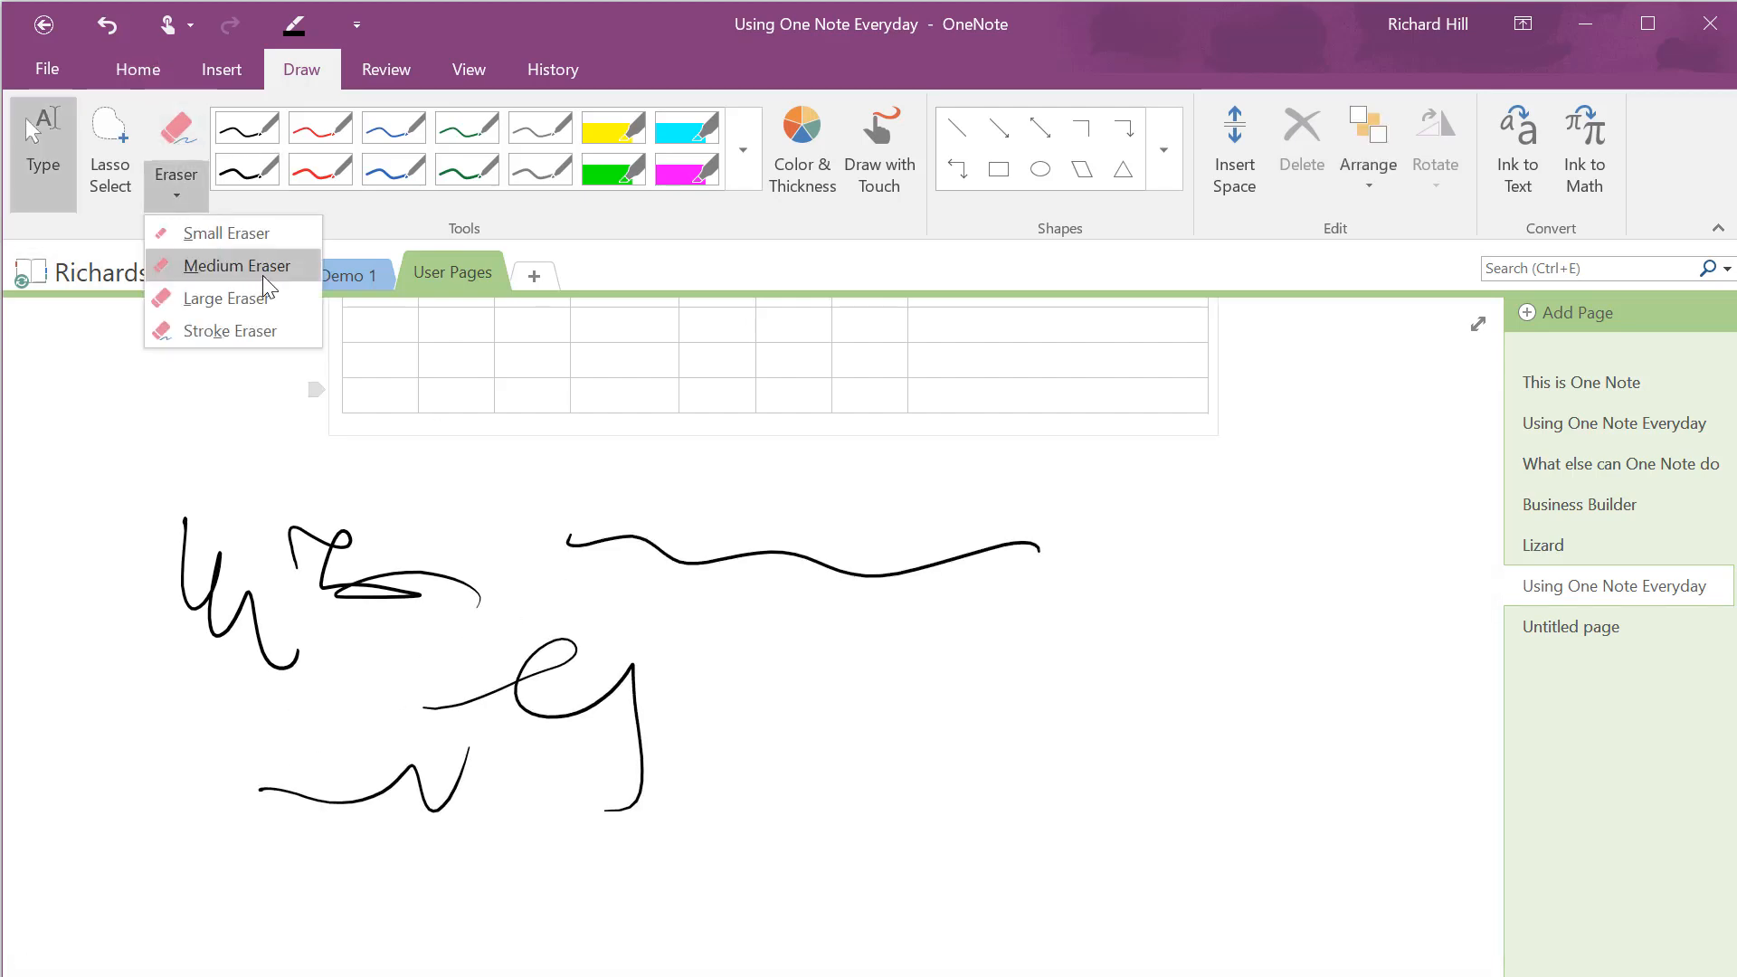
click(223, 231)
drag(586, 507, 610, 565)
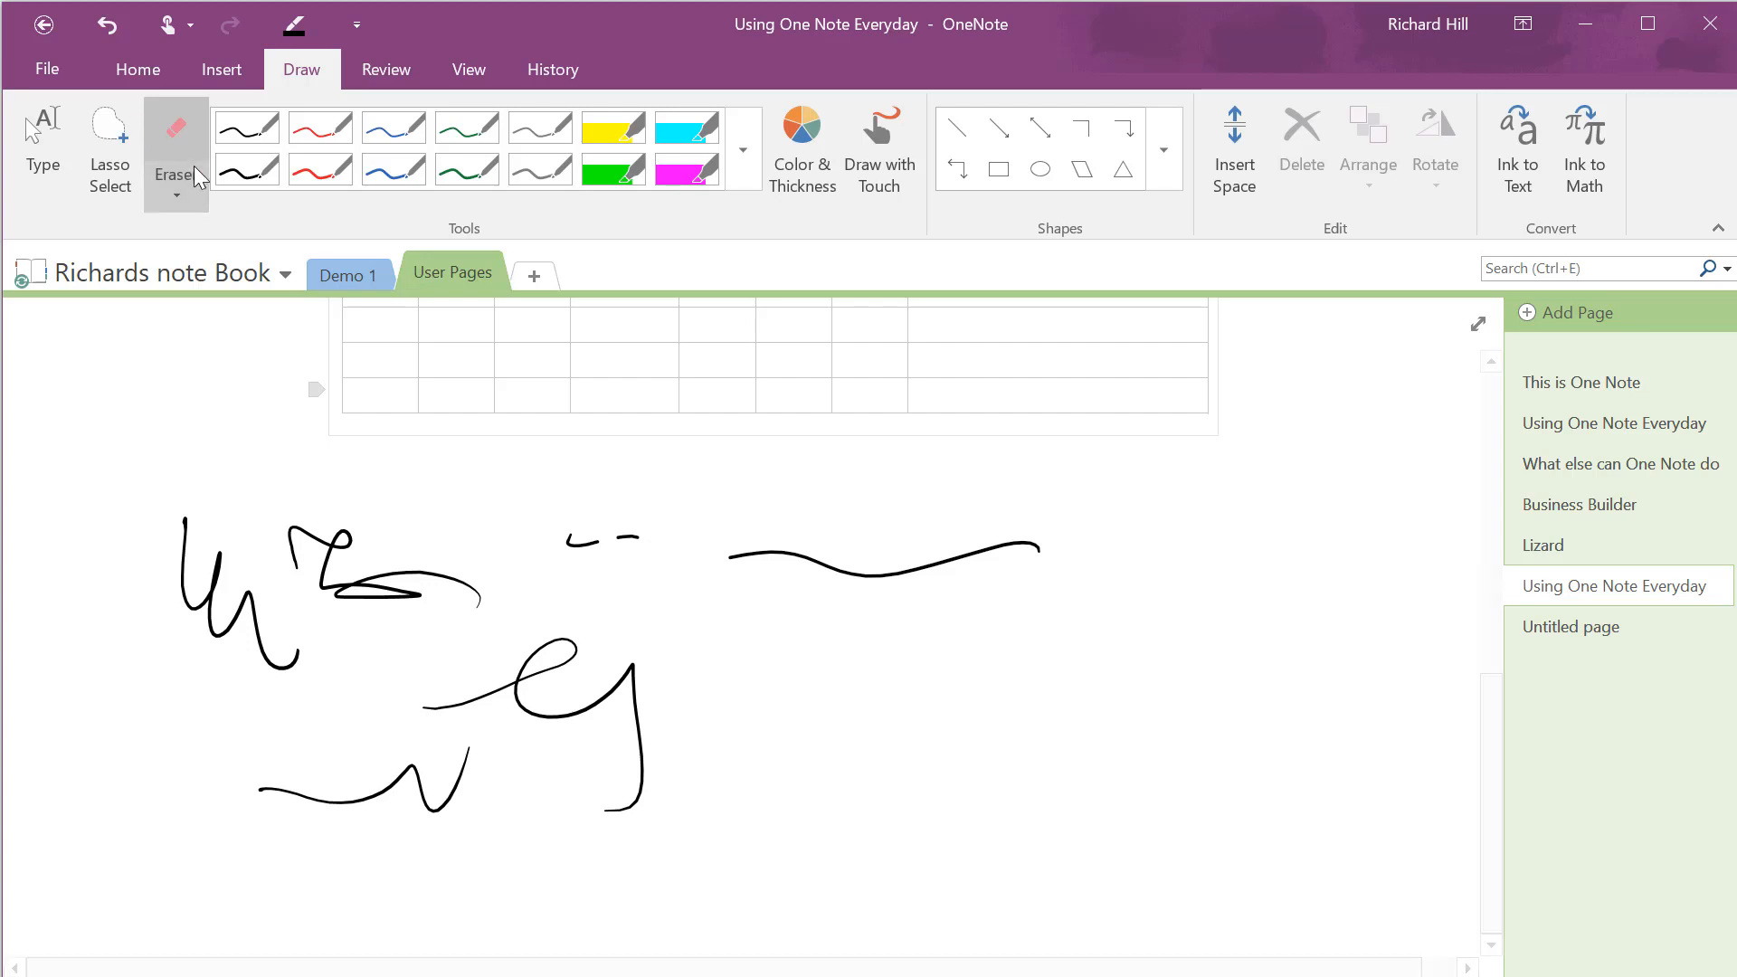
click(176, 191)
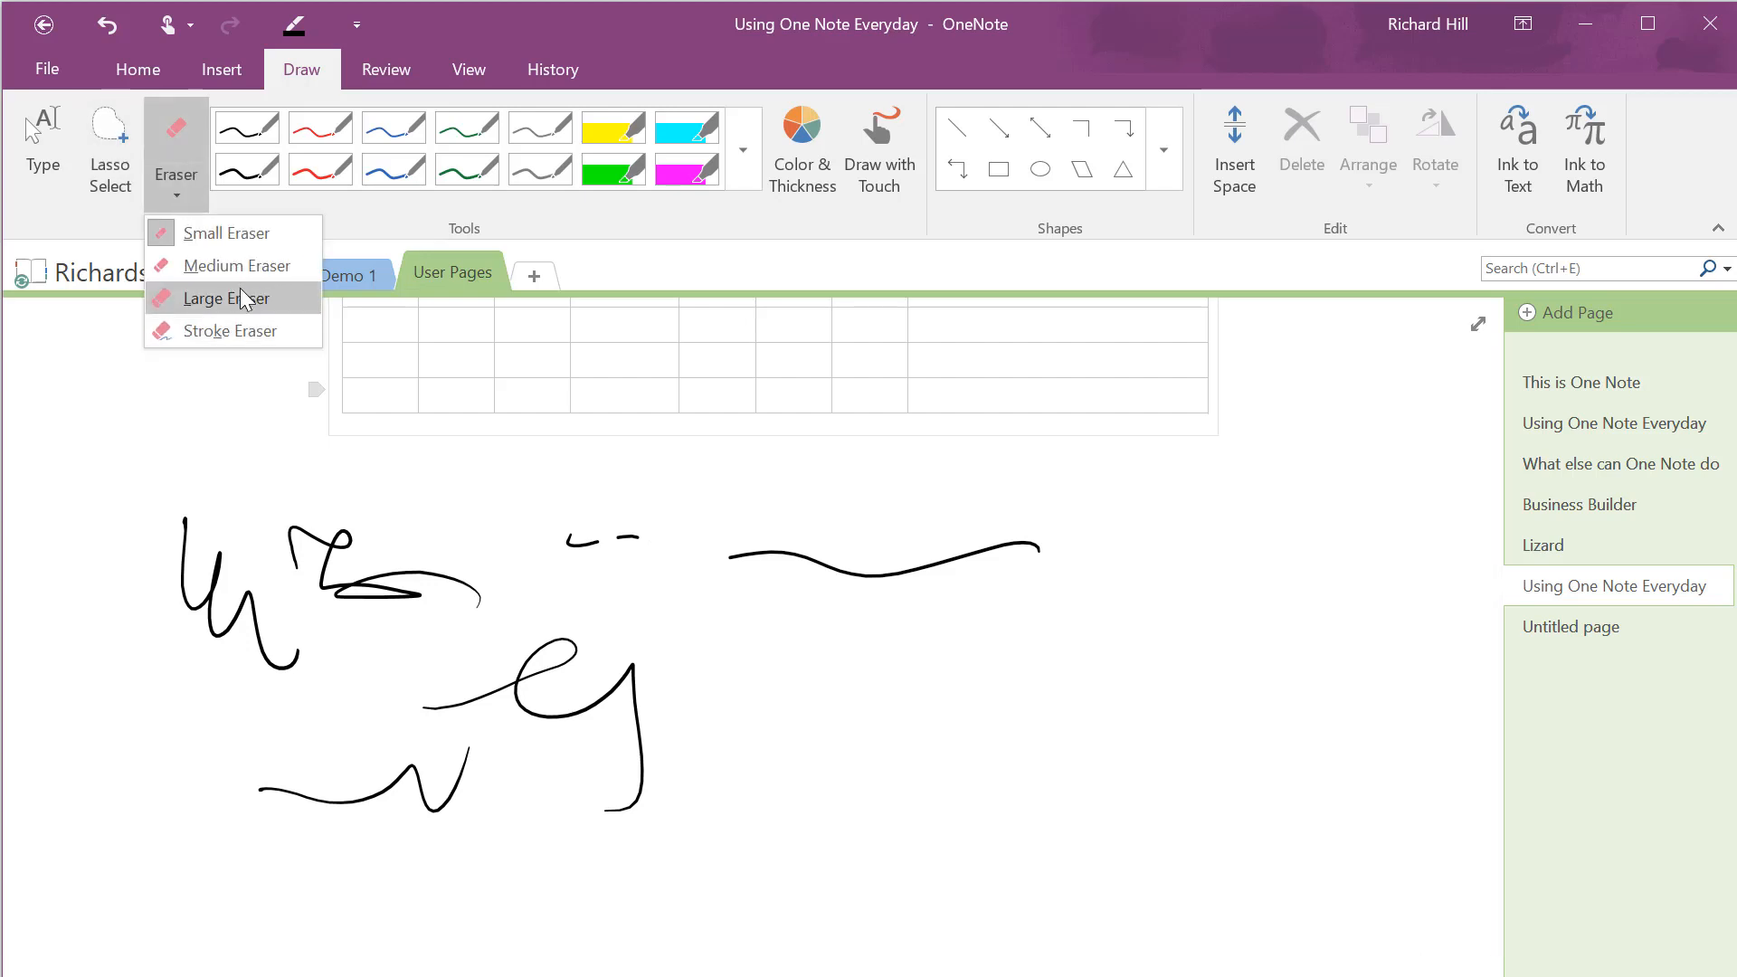
click(242, 295)
mouse_move(563, 536)
mouse_down()
mouse_move(783, 567)
mouse_move(814, 589)
mouse_up()
Remove all remaining black scribbles below the table with the Stroke Eraser.
click(186, 200)
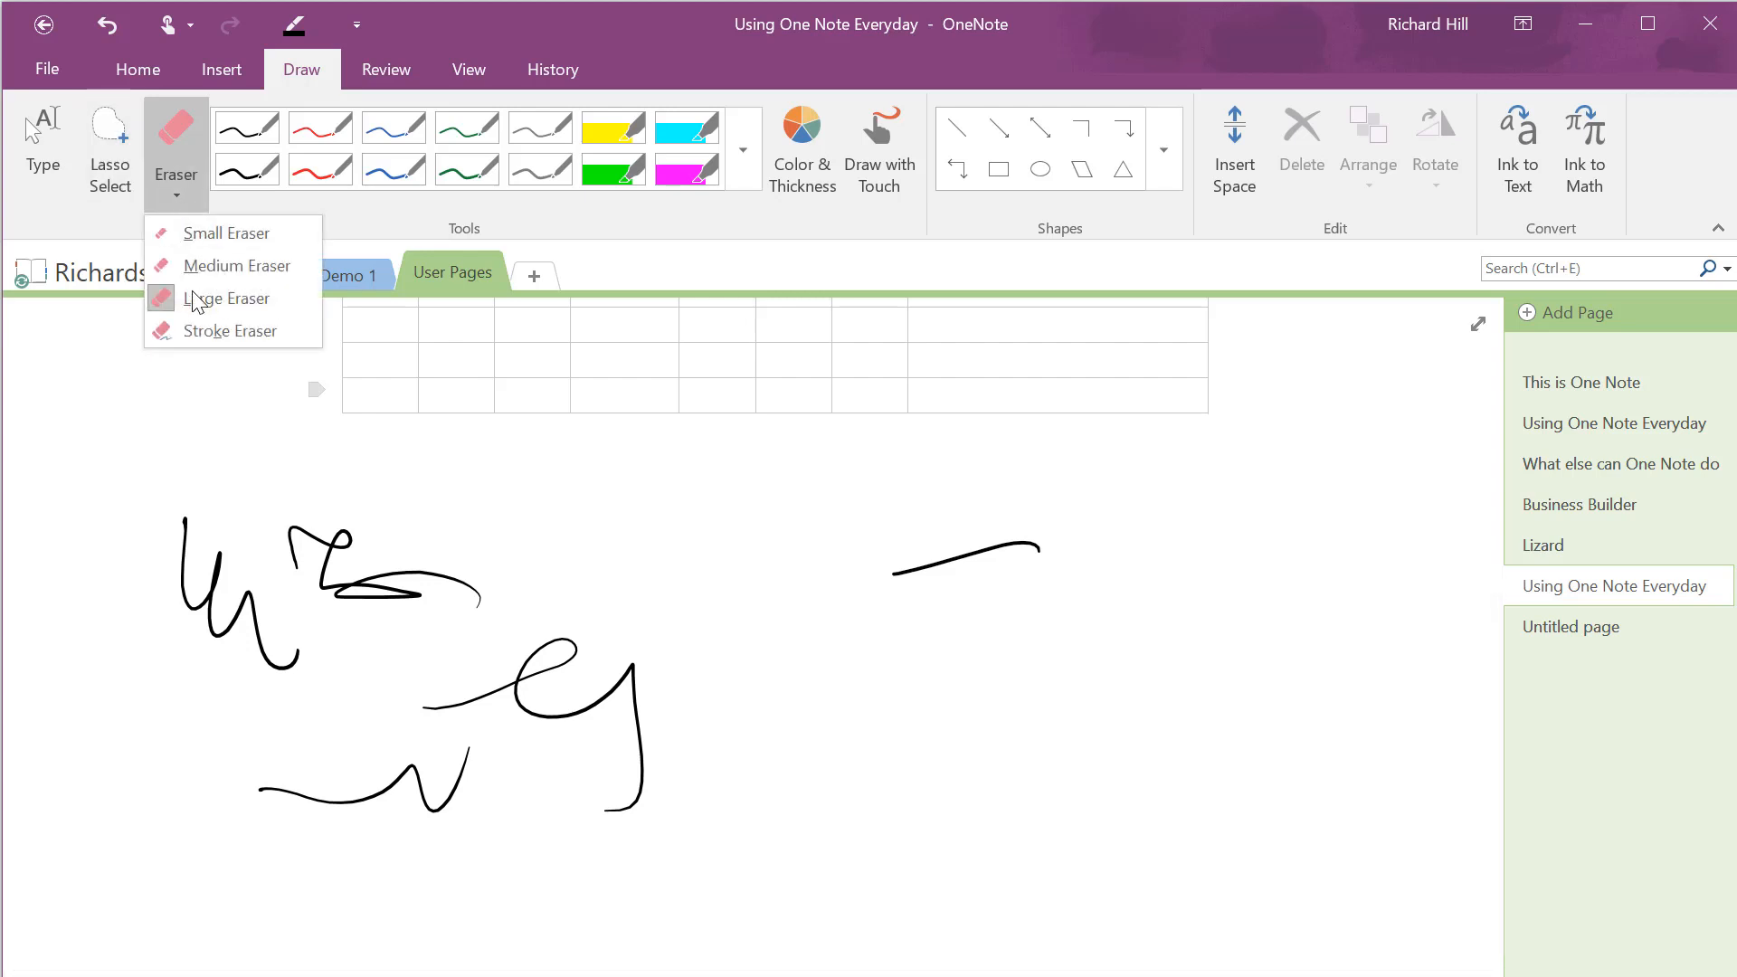
click(233, 331)
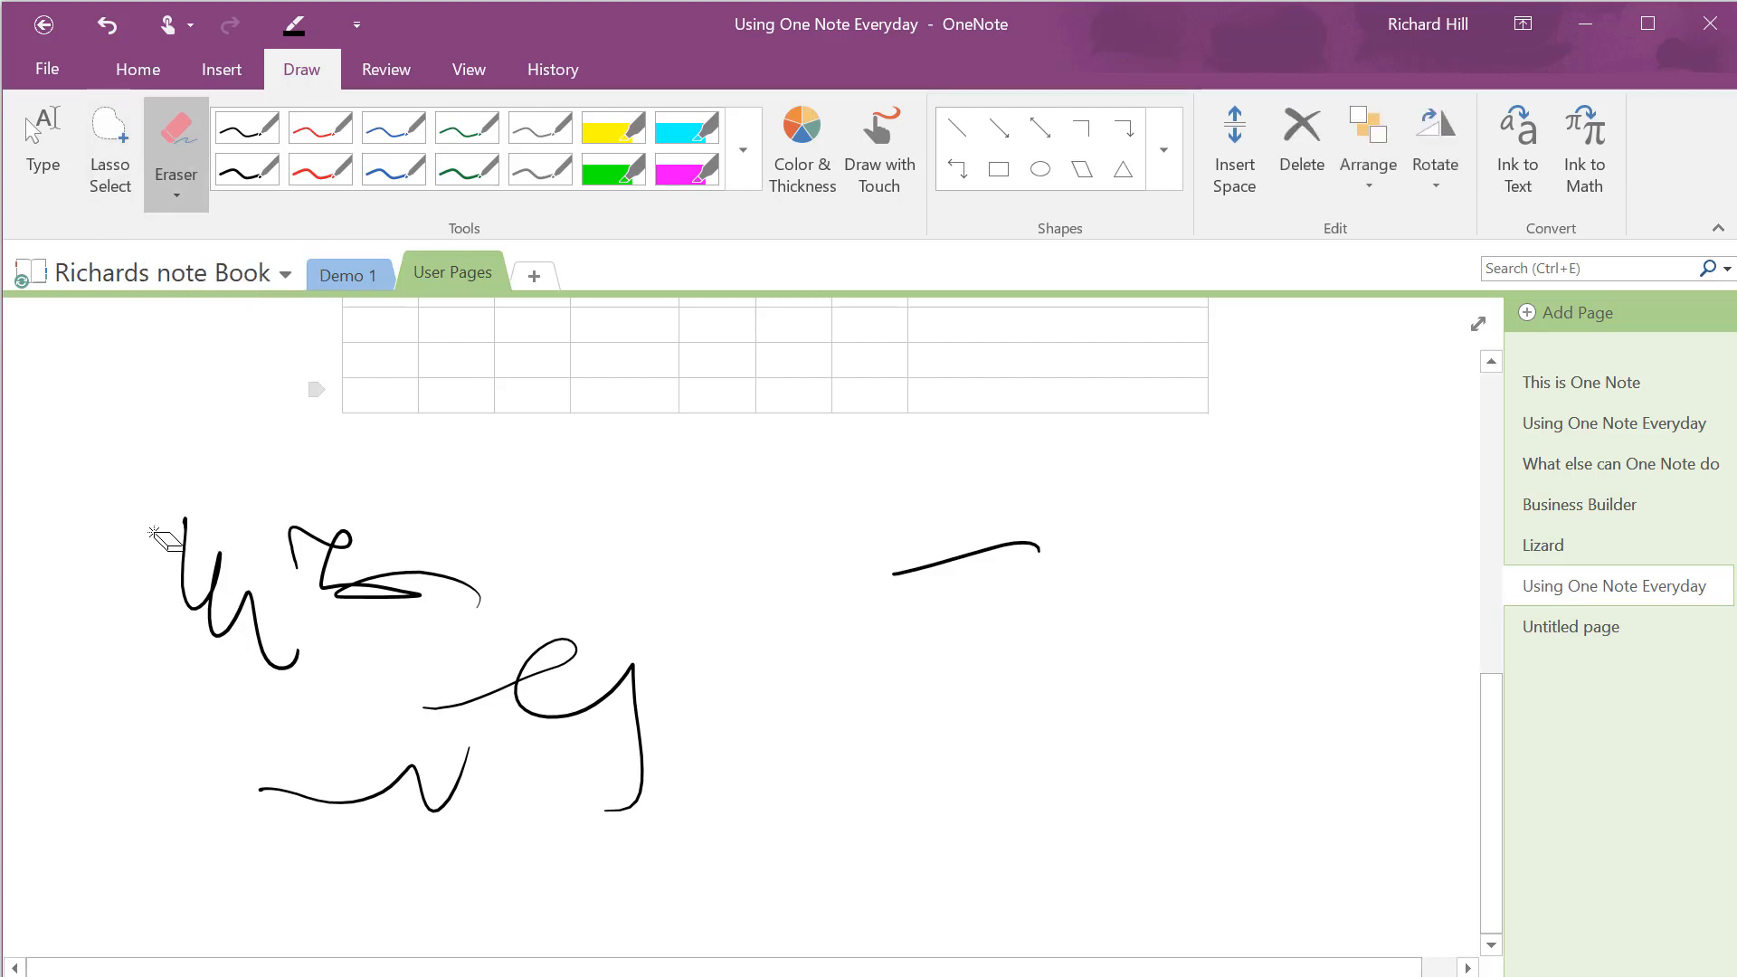
mouse_move(167, 538)
mouse_down()
mouse_move(283, 547)
mouse_move(357, 636)
mouse_move(491, 717)
mouse_move(857, 586)
mouse_move(869, 679)
mouse_move(431, 826)
mouse_move(240, 394)
mouse_up()
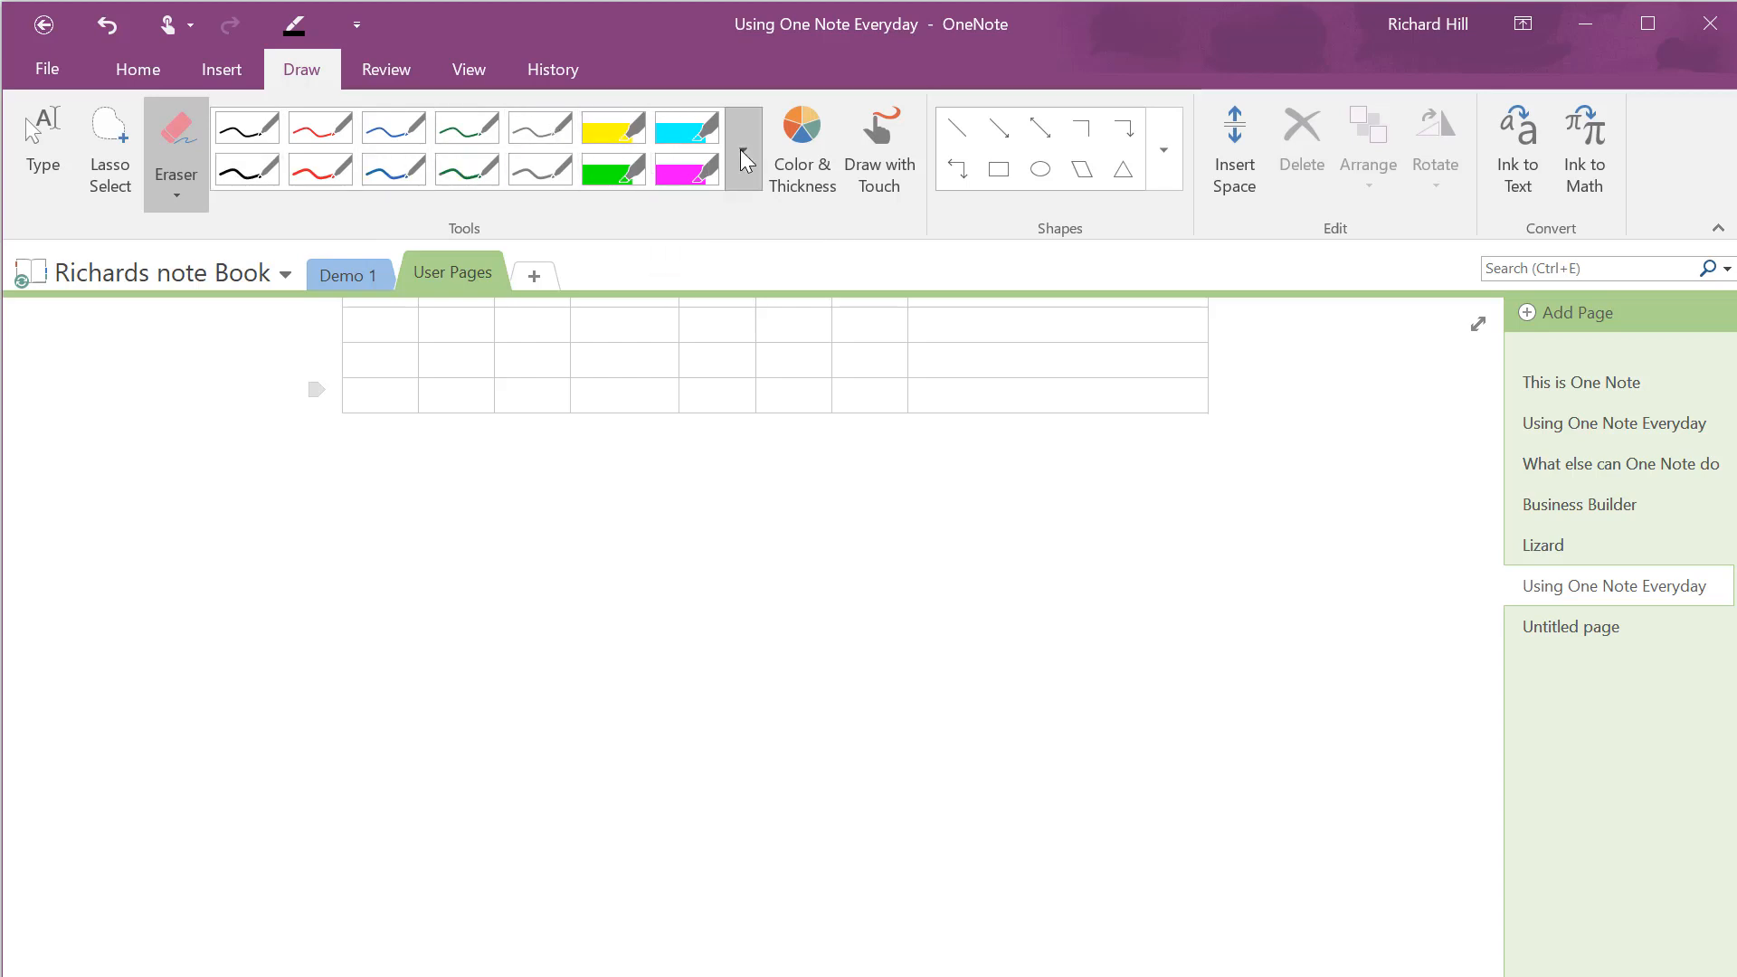
Draw three separate scribbles below the table using the thick red, thin blue and thick grey pens.
click(320, 169)
mouse_move(141, 532)
mouse_down()
mouse_move(189, 616)
mouse_move(271, 577)
mouse_up()
click(393, 127)
mouse_move(423, 566)
mouse_down()
mouse_move(431, 670)
mouse_move(535, 624)
mouse_up()
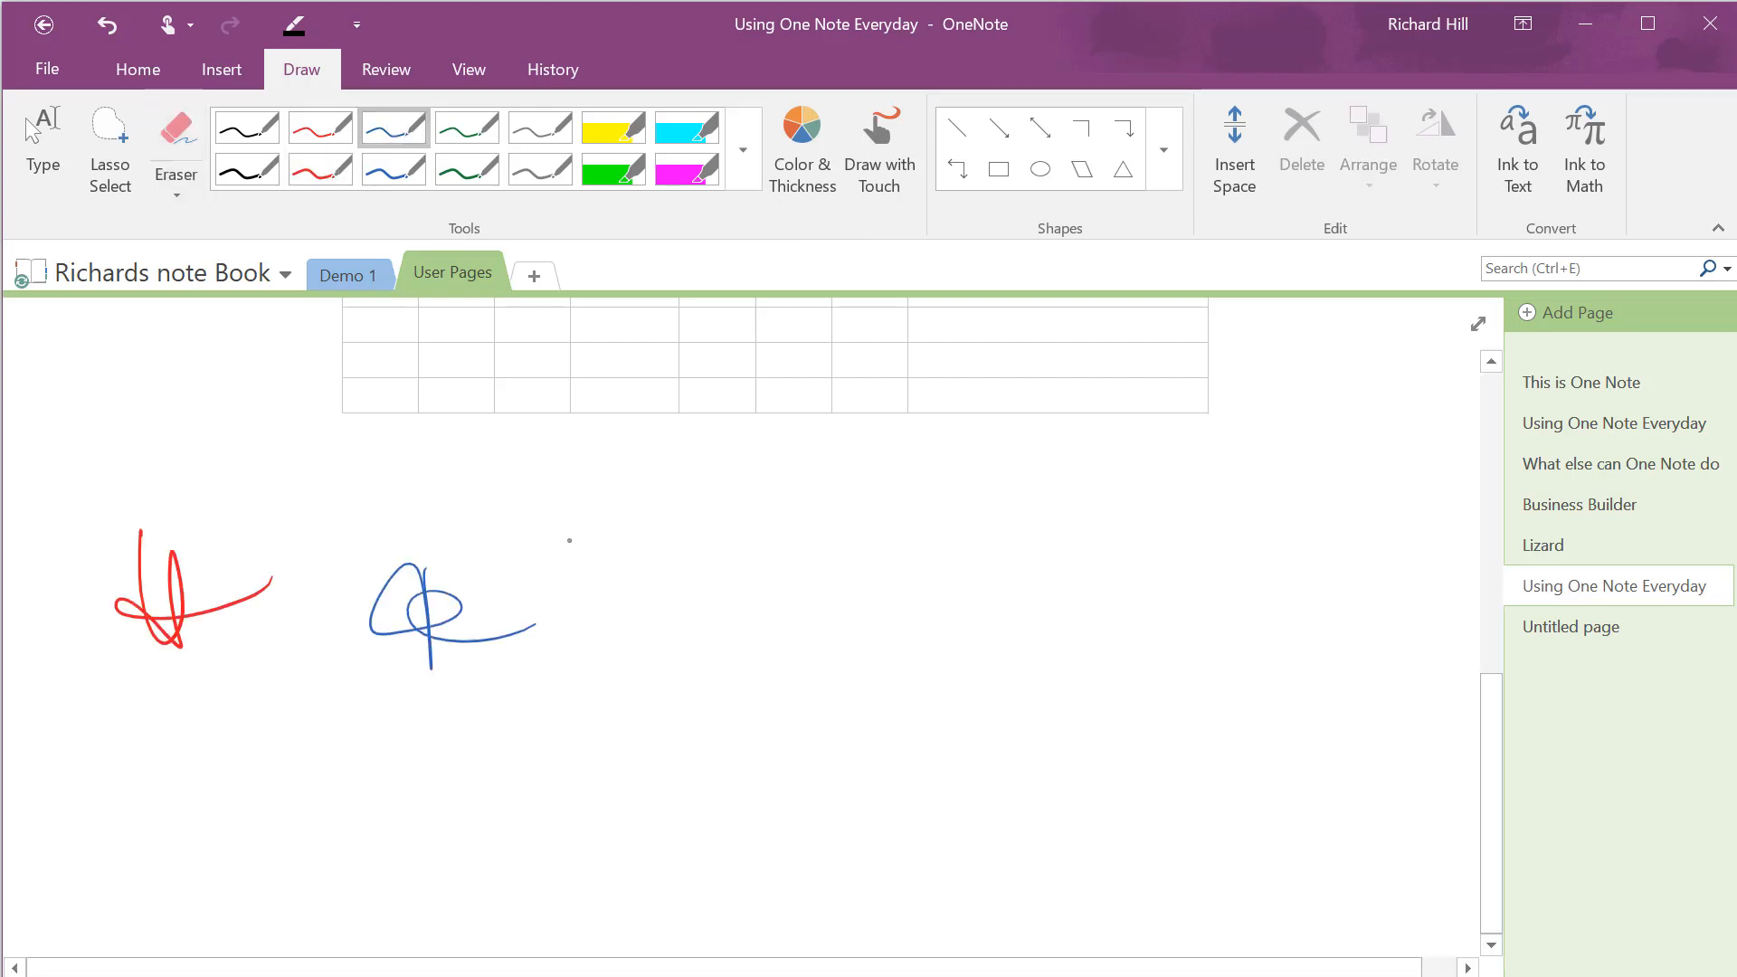
click(540, 169)
drag(669, 588, 695, 715)
drag(601, 679, 764, 646)
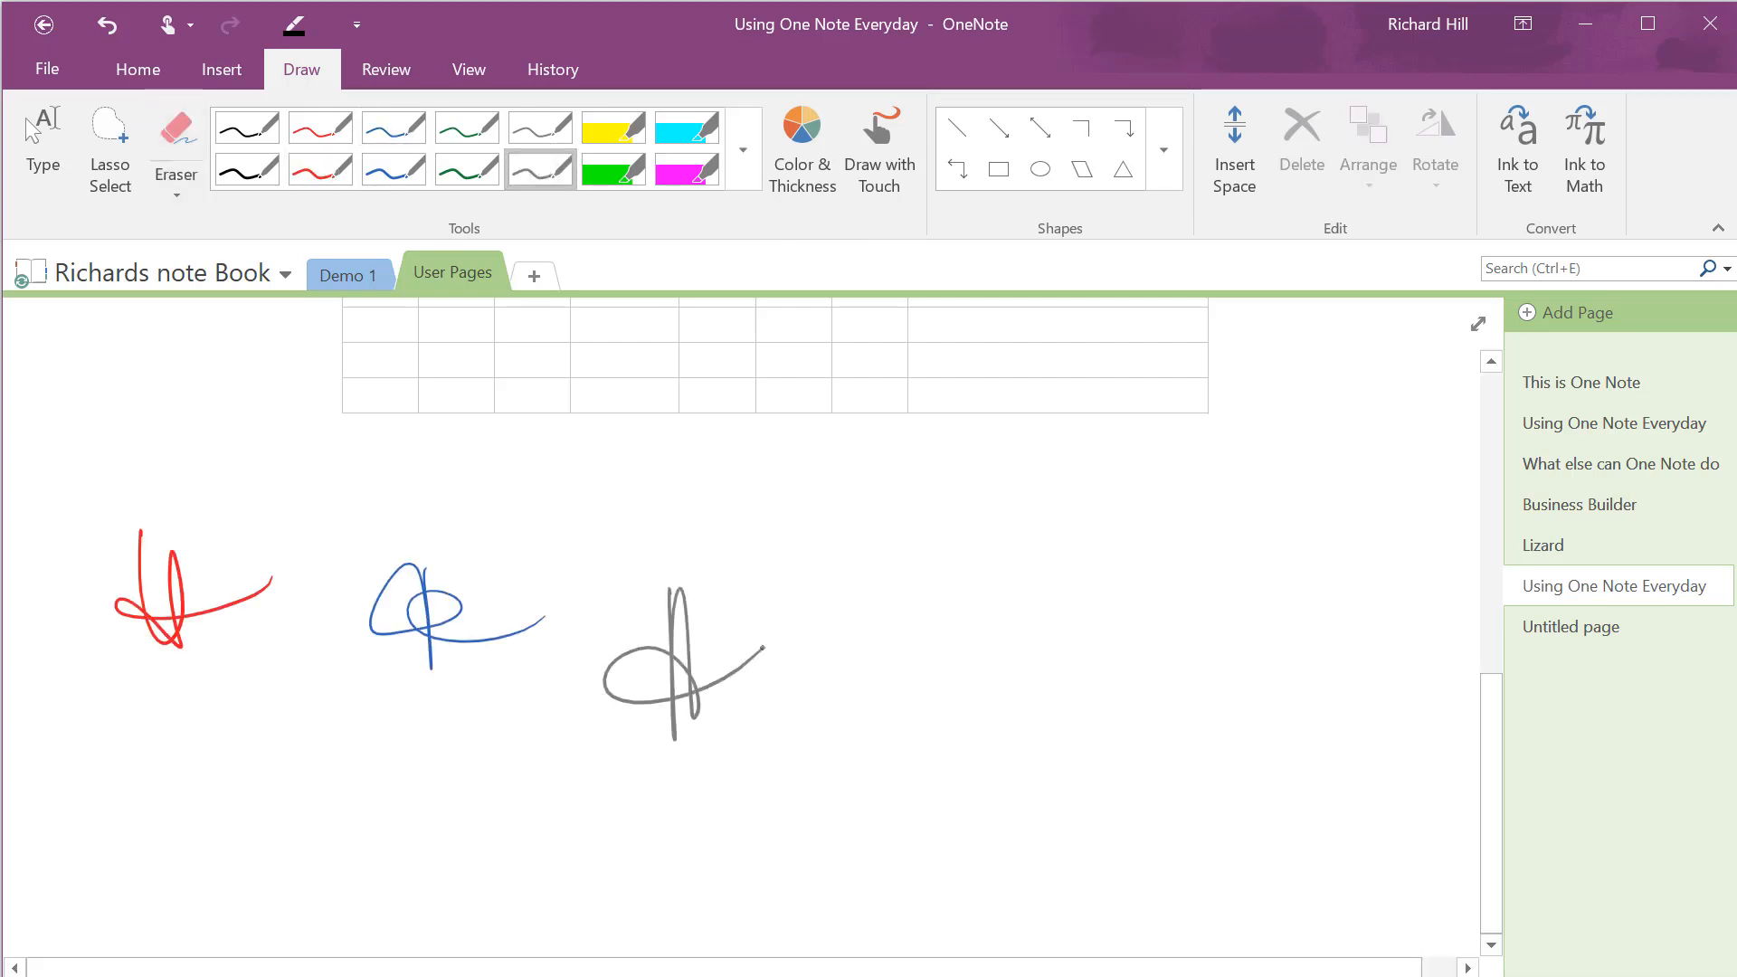
Handwrite "B", "Red" and "blue" in grey ink beneath the coloured scribbles.
drag(107, 686, 112, 820)
mouse_move(81, 692)
mouse_down()
mouse_move(133, 701)
mouse_move(86, 808)
mouse_up()
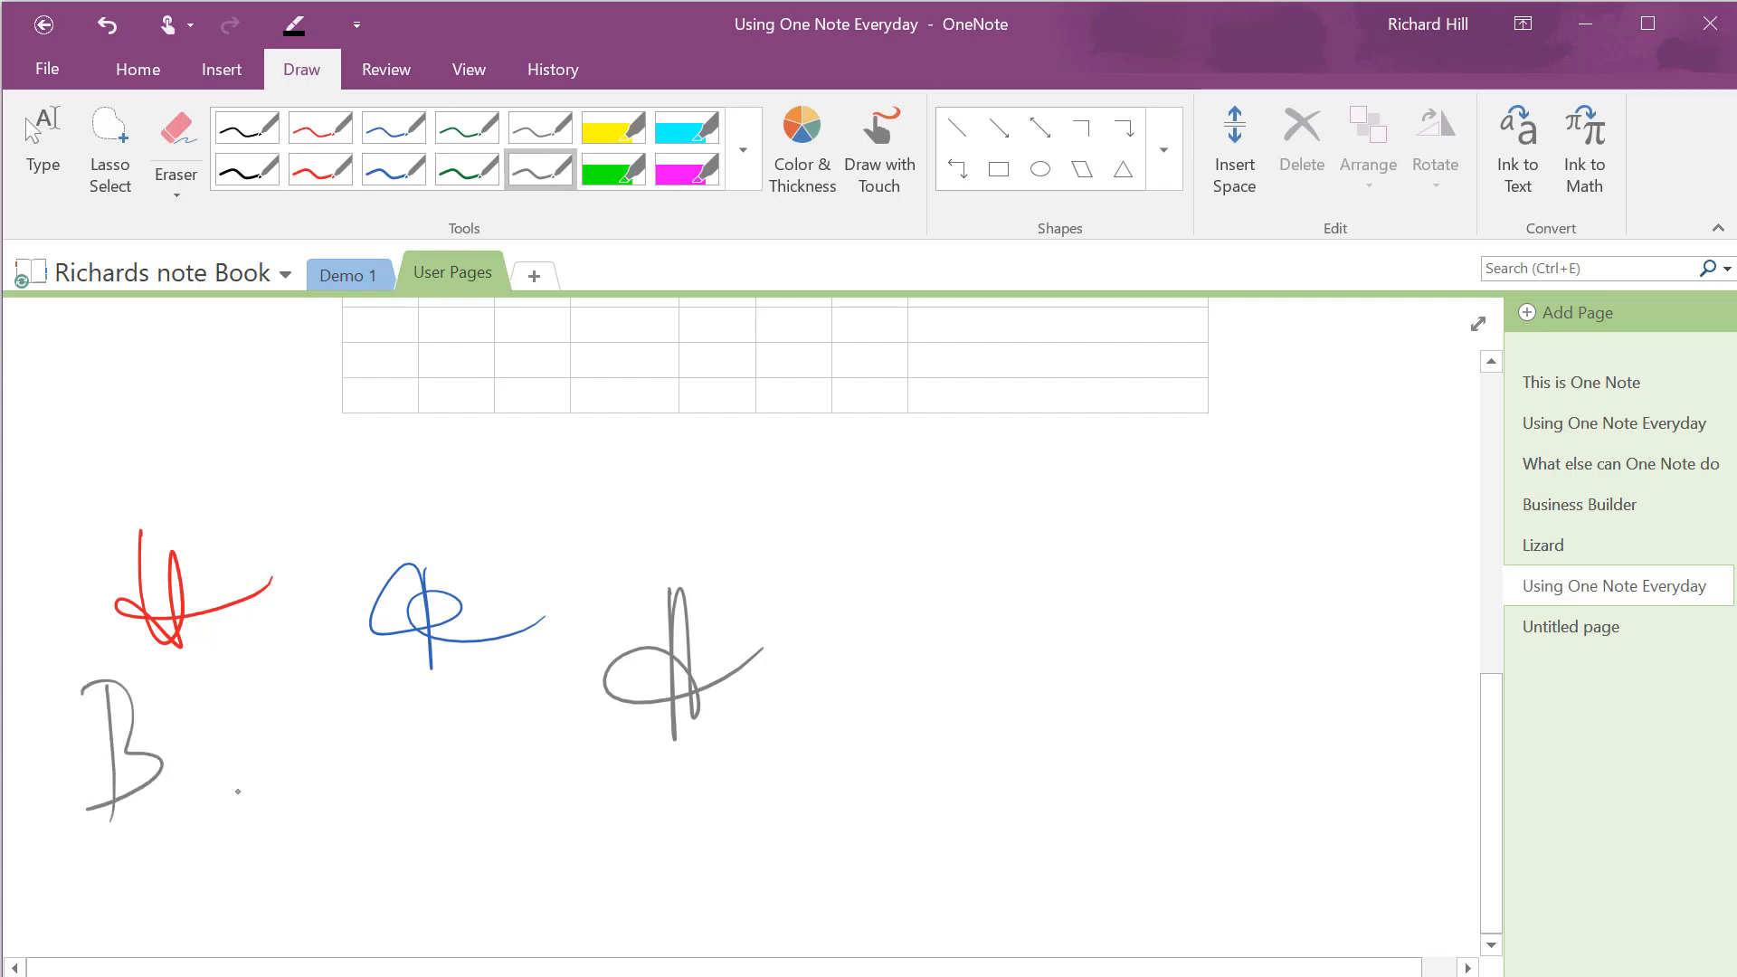
drag(304, 696, 286, 805)
drag(286, 755, 389, 807)
drag(407, 699, 391, 810)
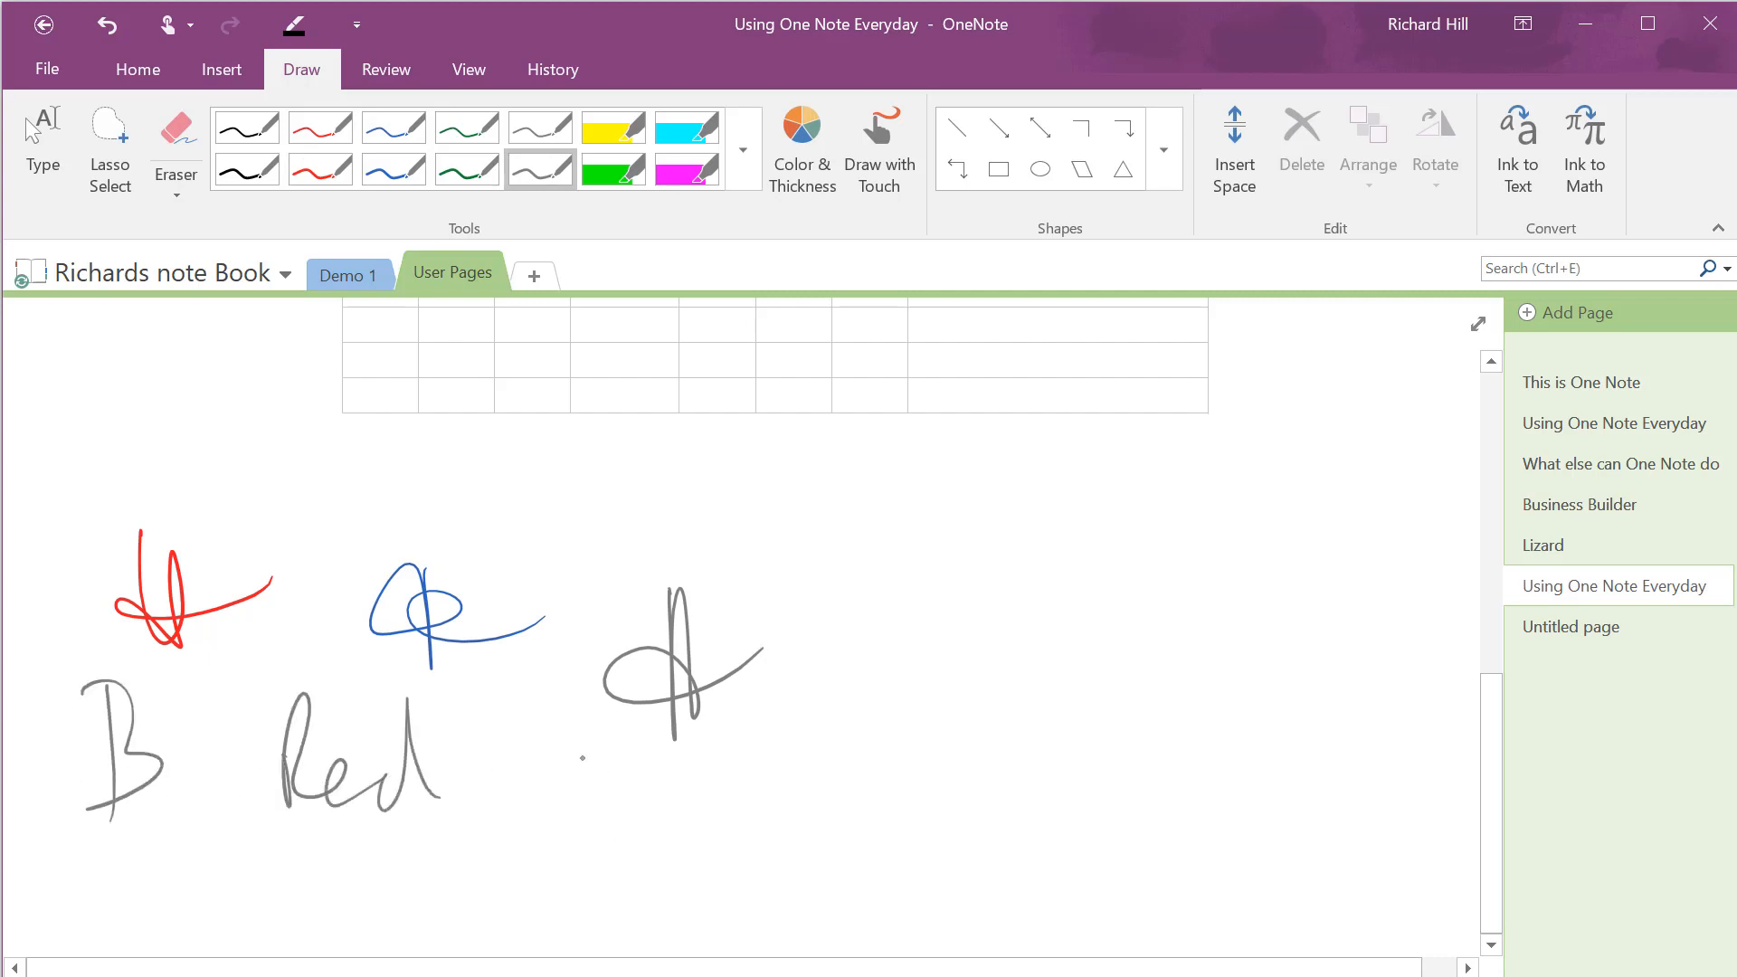
drag(546, 801, 697, 759)
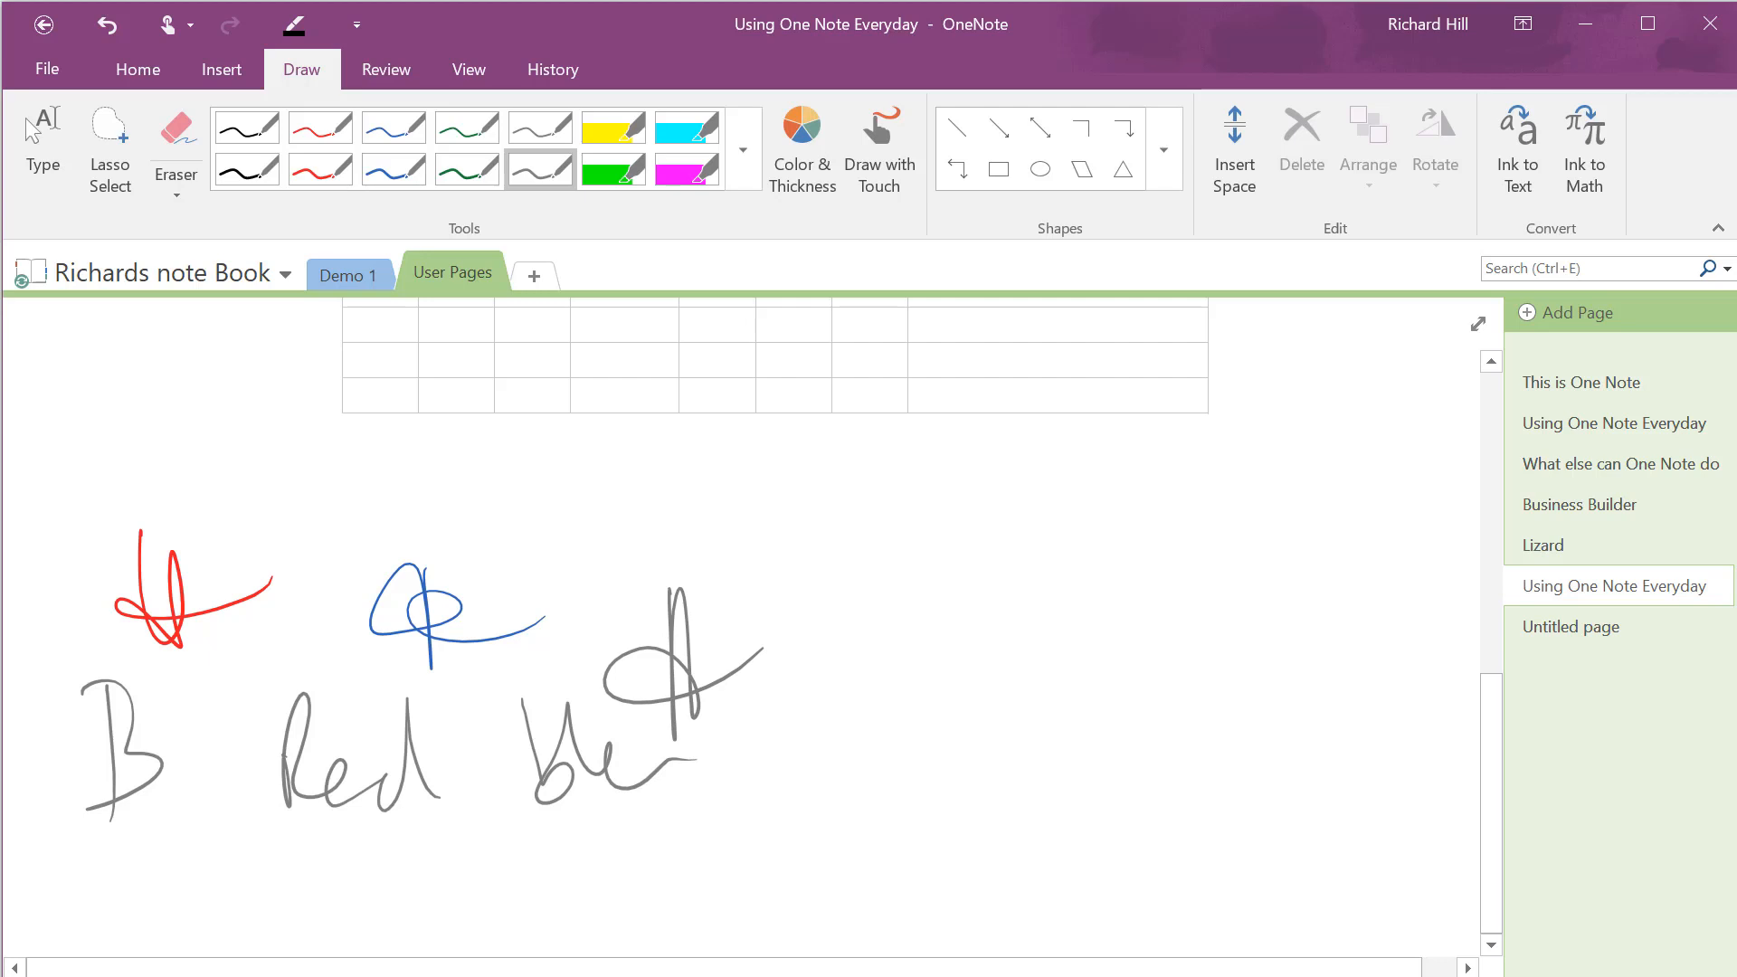
Highlight across the handwritten words with a green highlighter band and add a magenta band just above it.
click(613, 169)
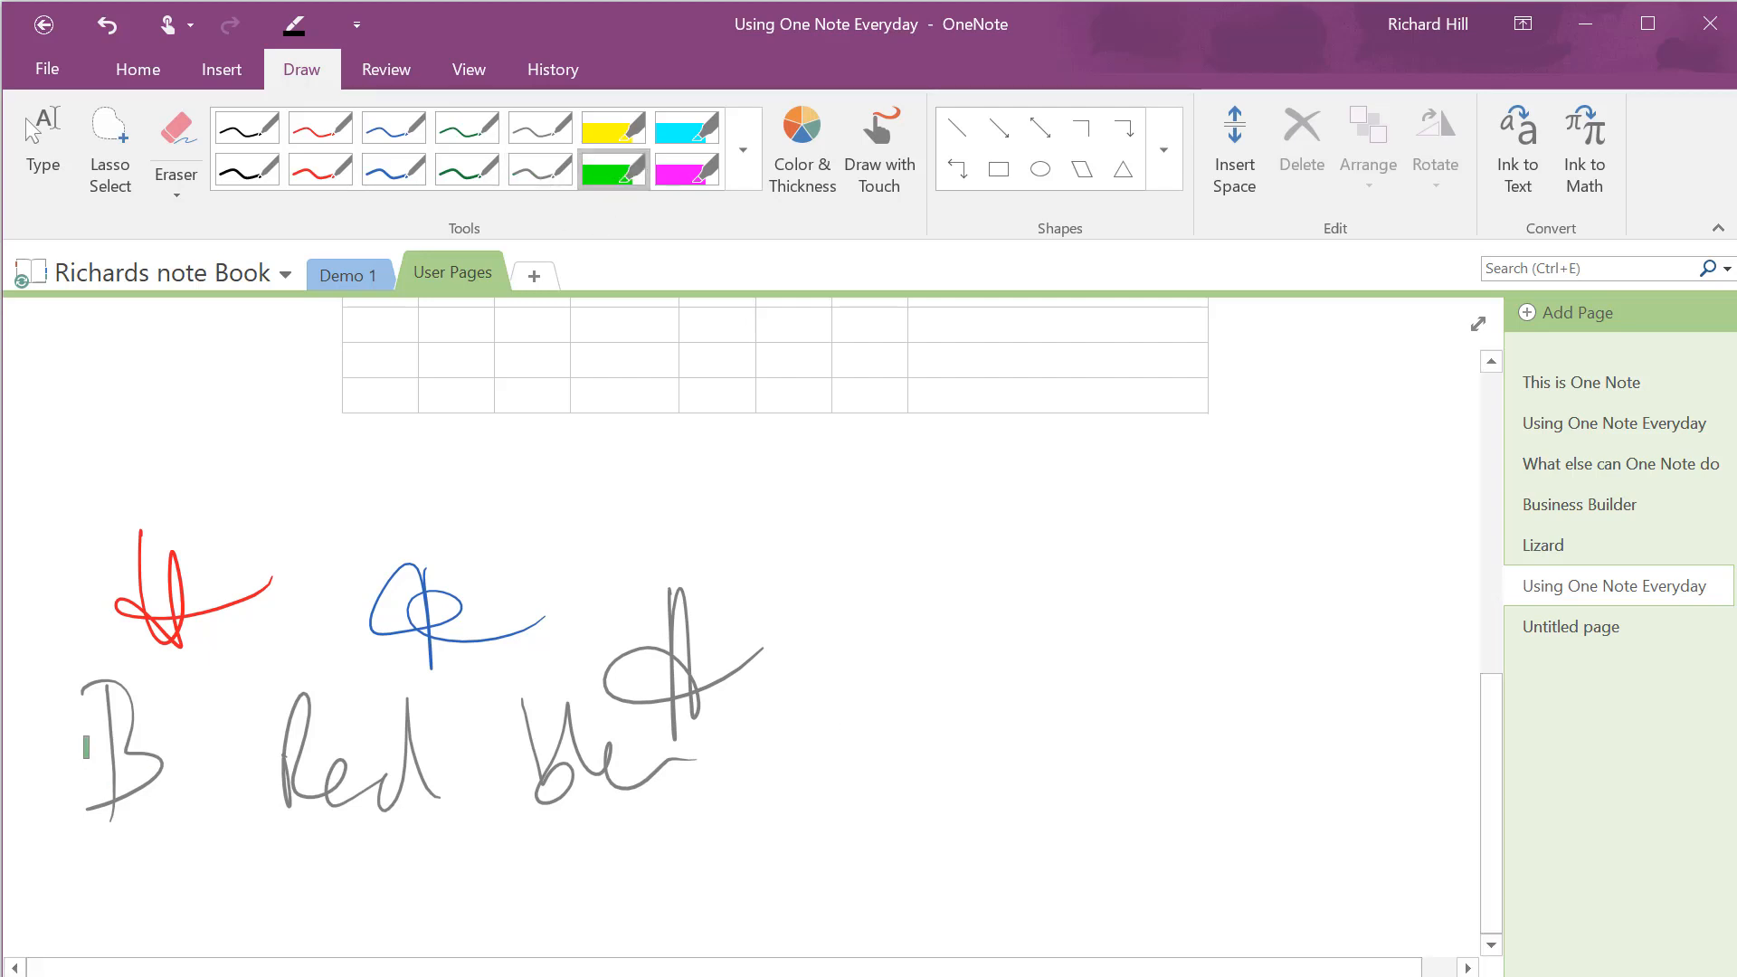
drag(80, 744, 698, 738)
click(687, 169)
drag(91, 690, 794, 623)
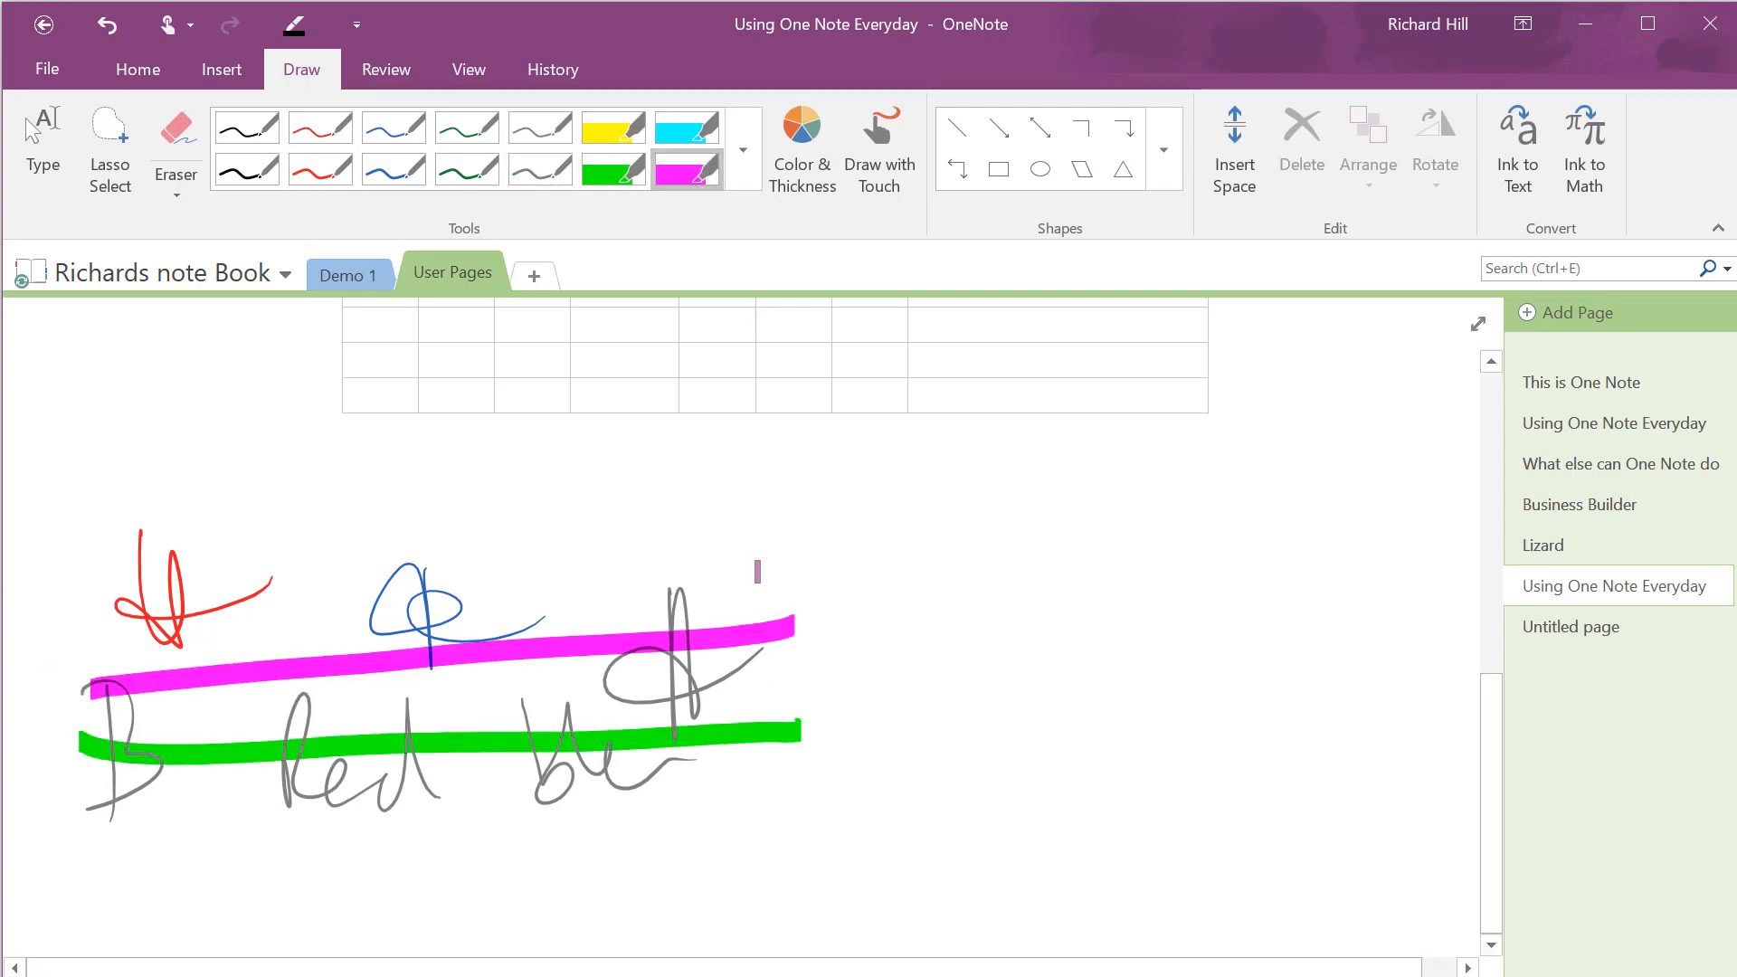
Draw a looping scribble with the built-in turquoise highlighter over the right end of the magenta band.
click(743, 161)
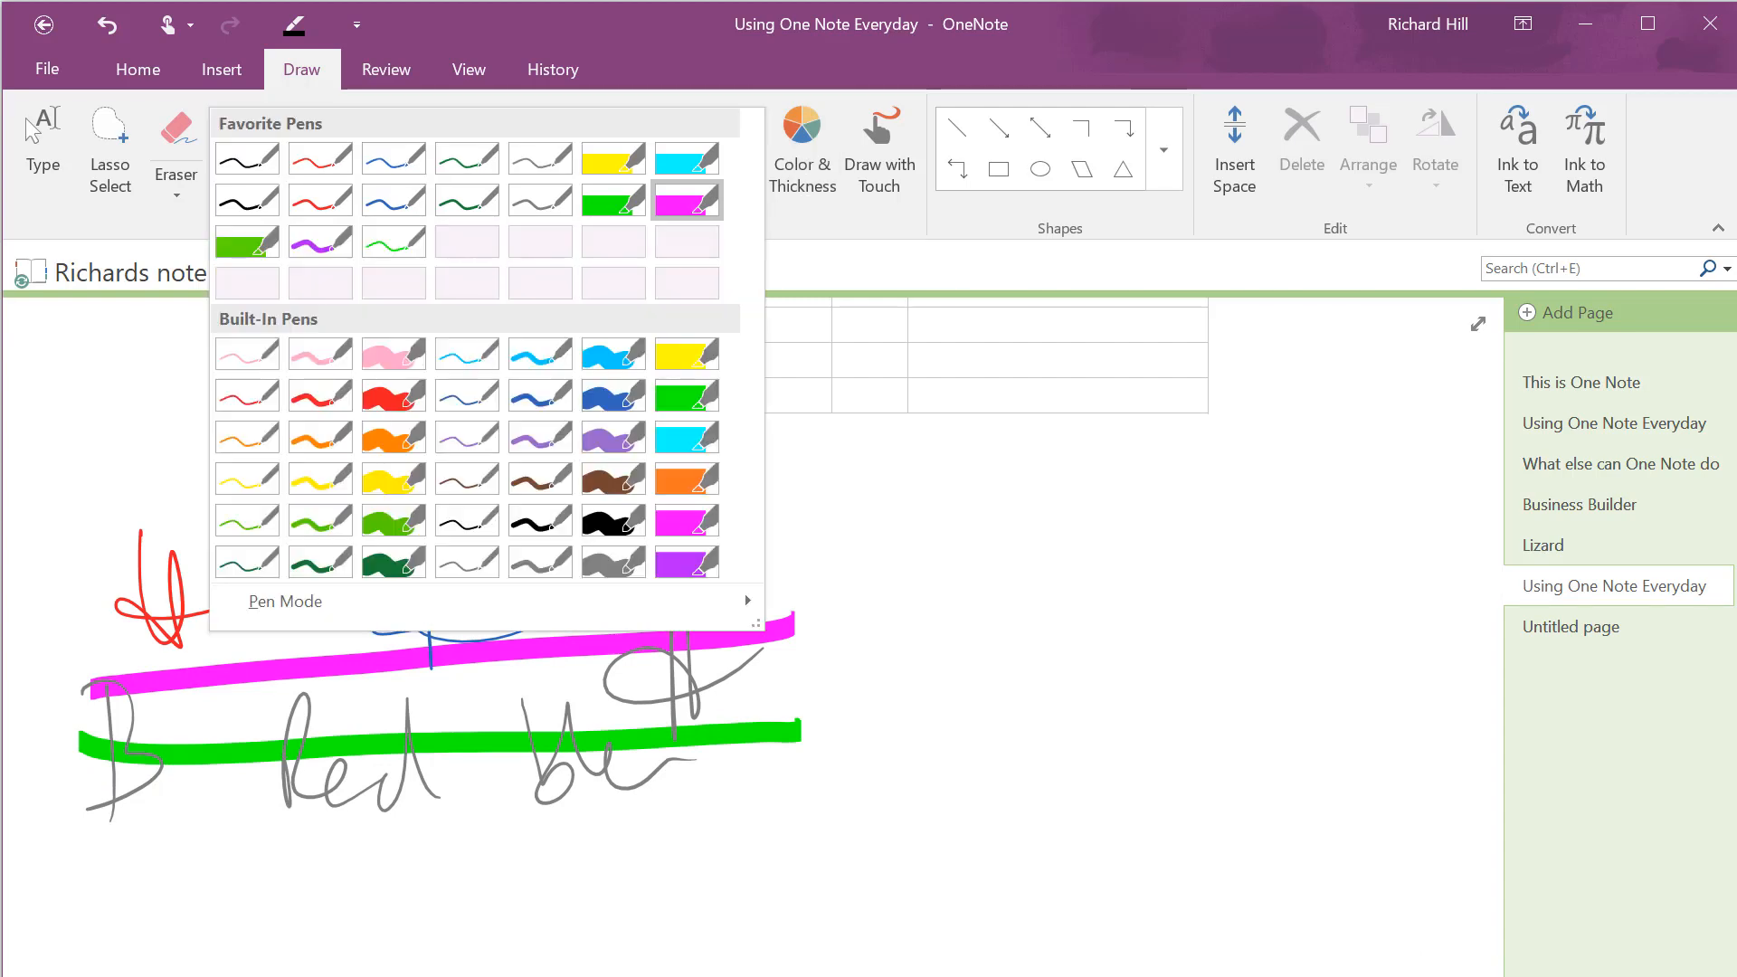
click(671, 448)
mouse_move(718, 482)
mouse_down()
mouse_move(747, 624)
mouse_move(894, 697)
mouse_up()
Scribble across the grey scribble and strike through the red scribble using the thick built-in yellow pen.
click(746, 150)
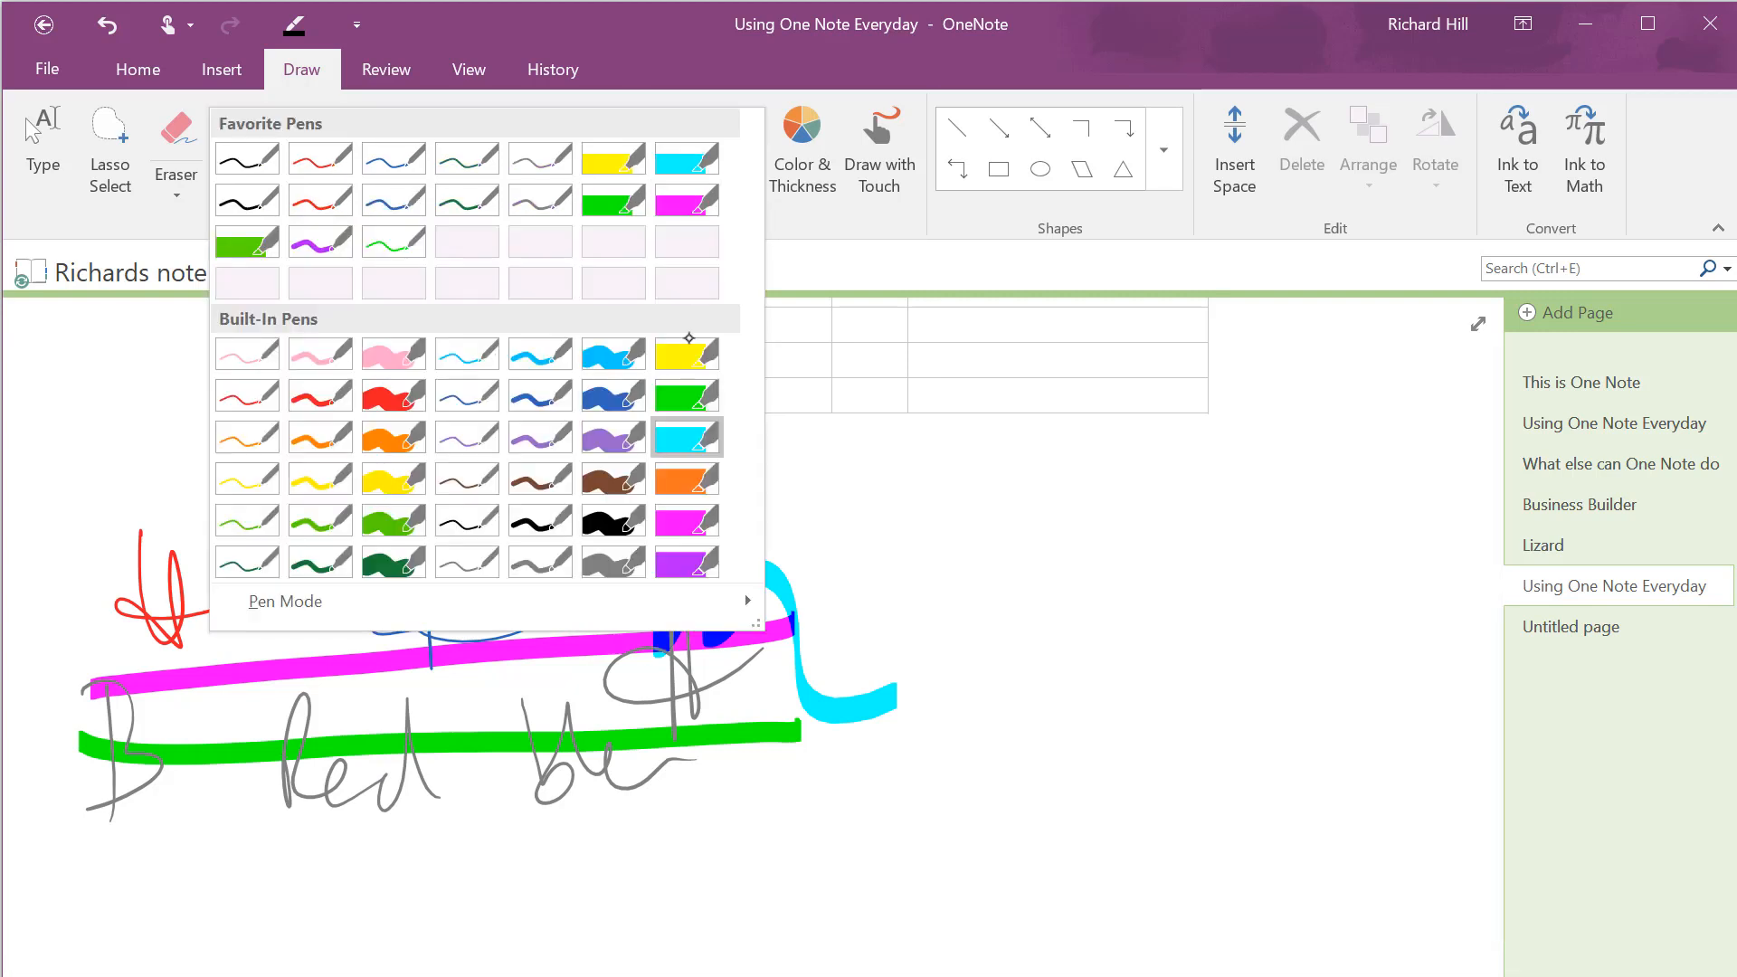
click(390, 494)
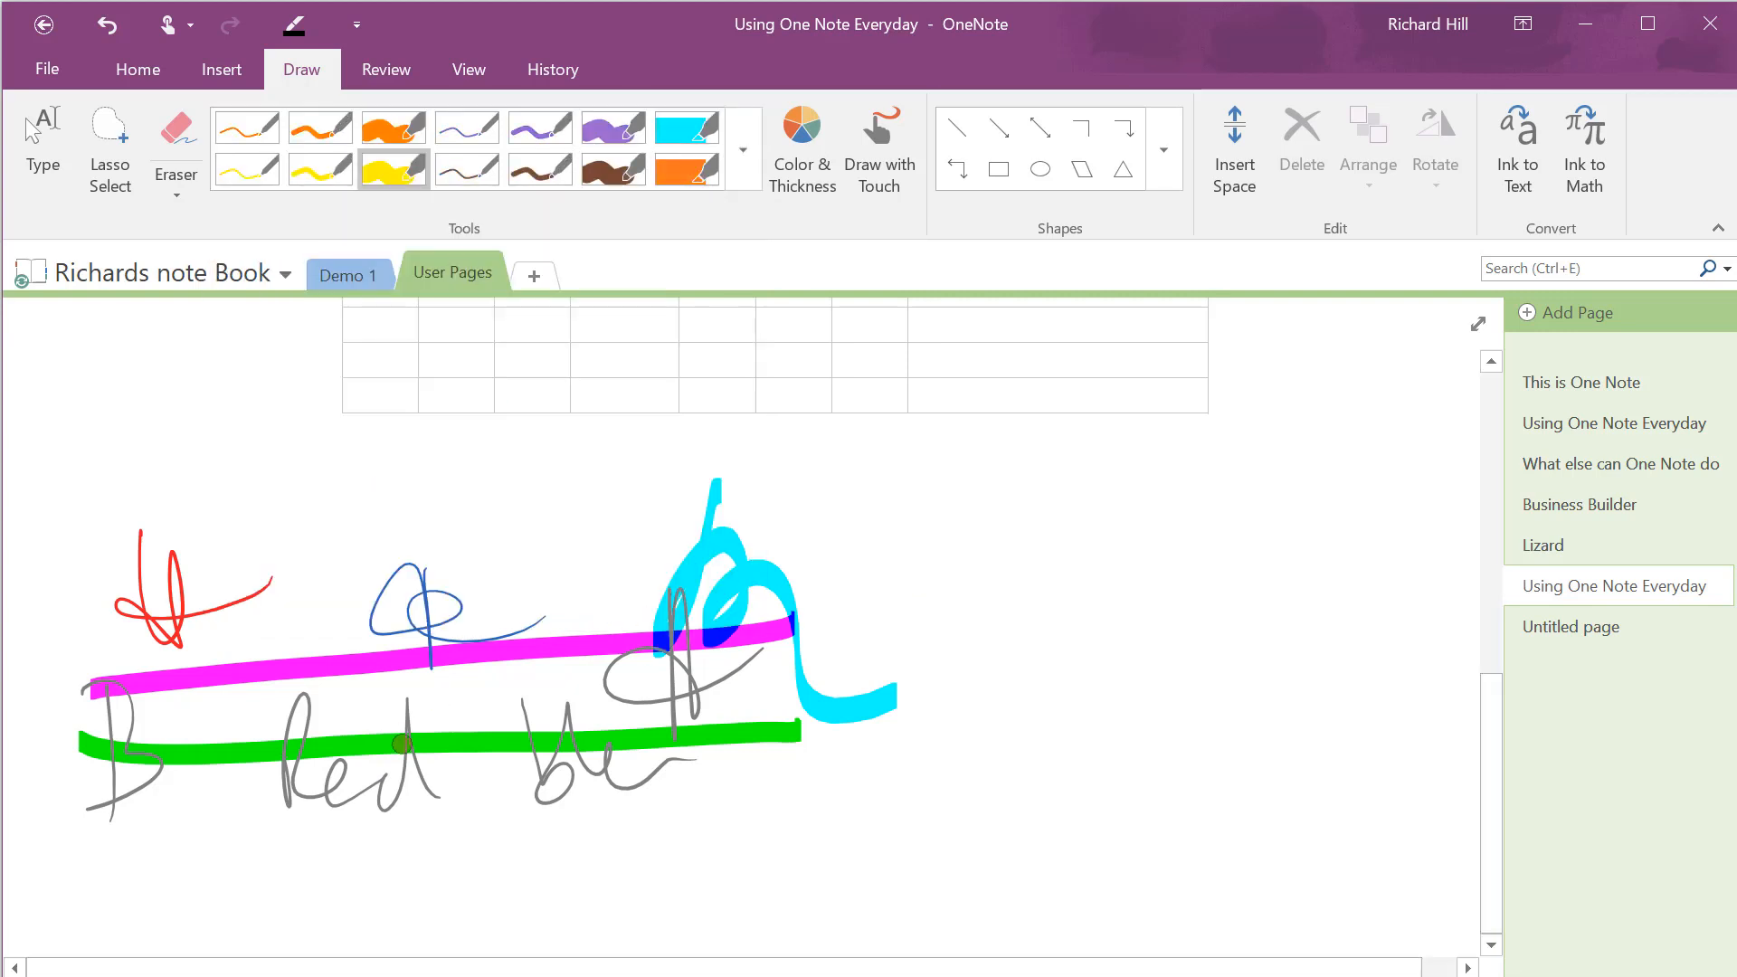
mouse_move(402, 749)
mouse_down()
mouse_move(715, 543)
mouse_move(670, 547)
mouse_up()
drag(83, 649, 268, 565)
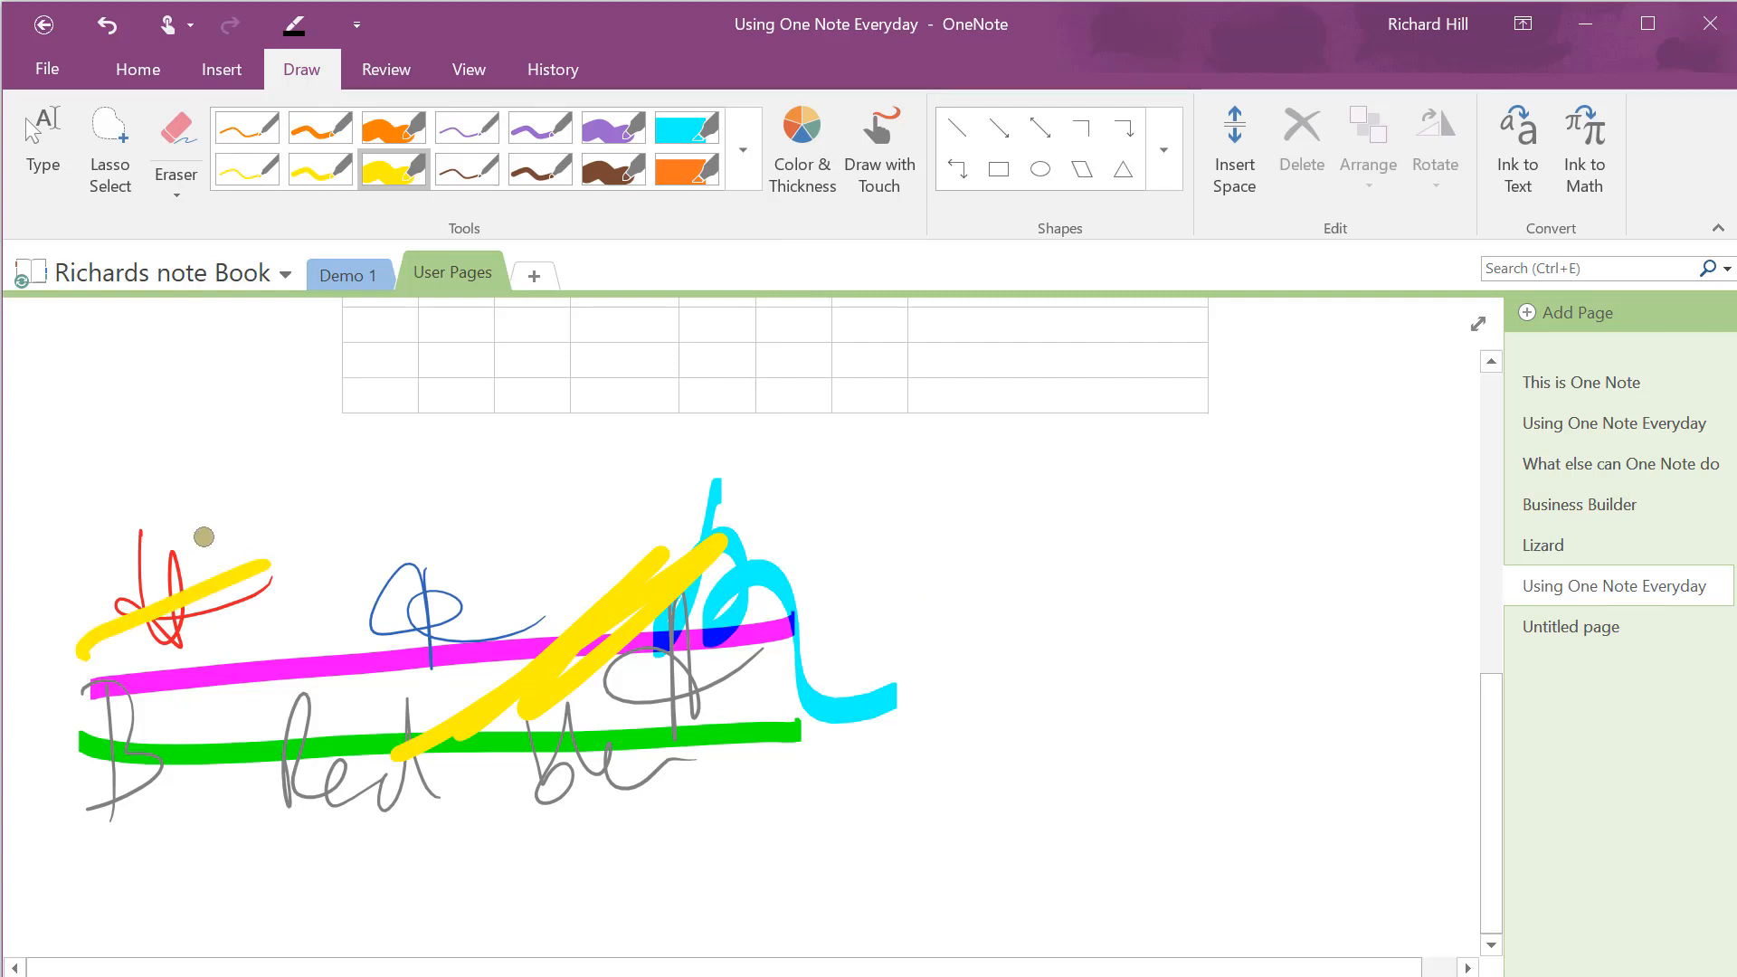
Change the pen's line color to dark yellow and draw a thick zigzag beneath the handwritten words.
click(802, 149)
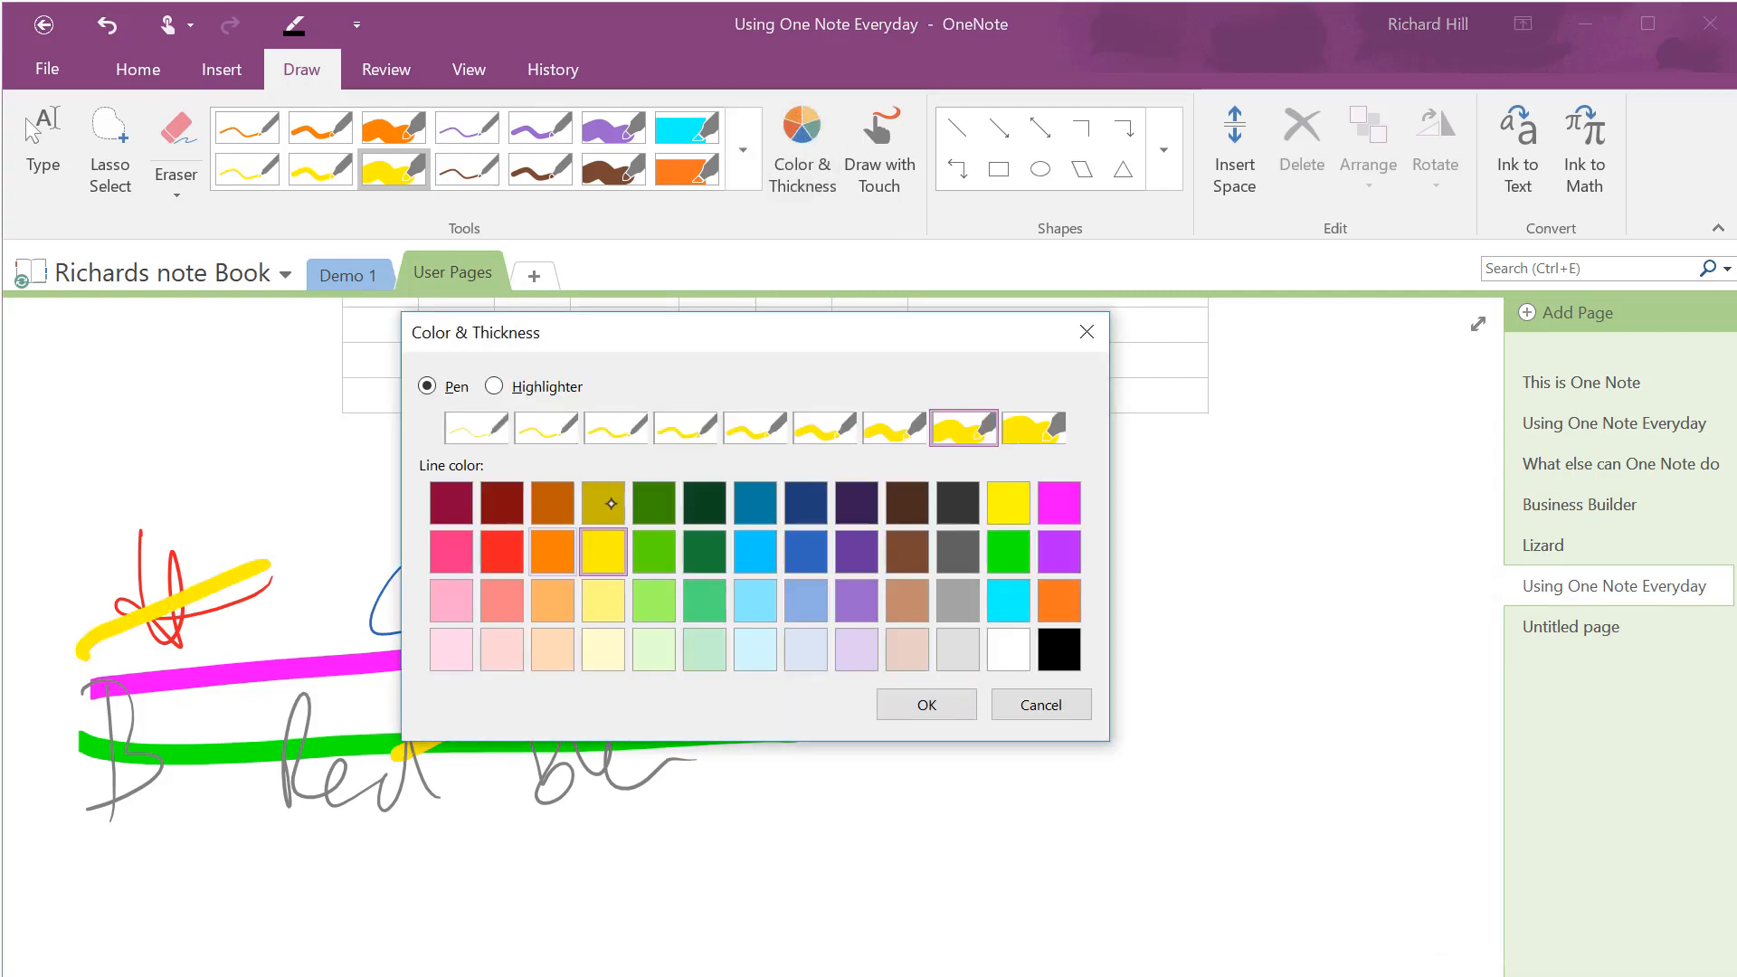
click(604, 506)
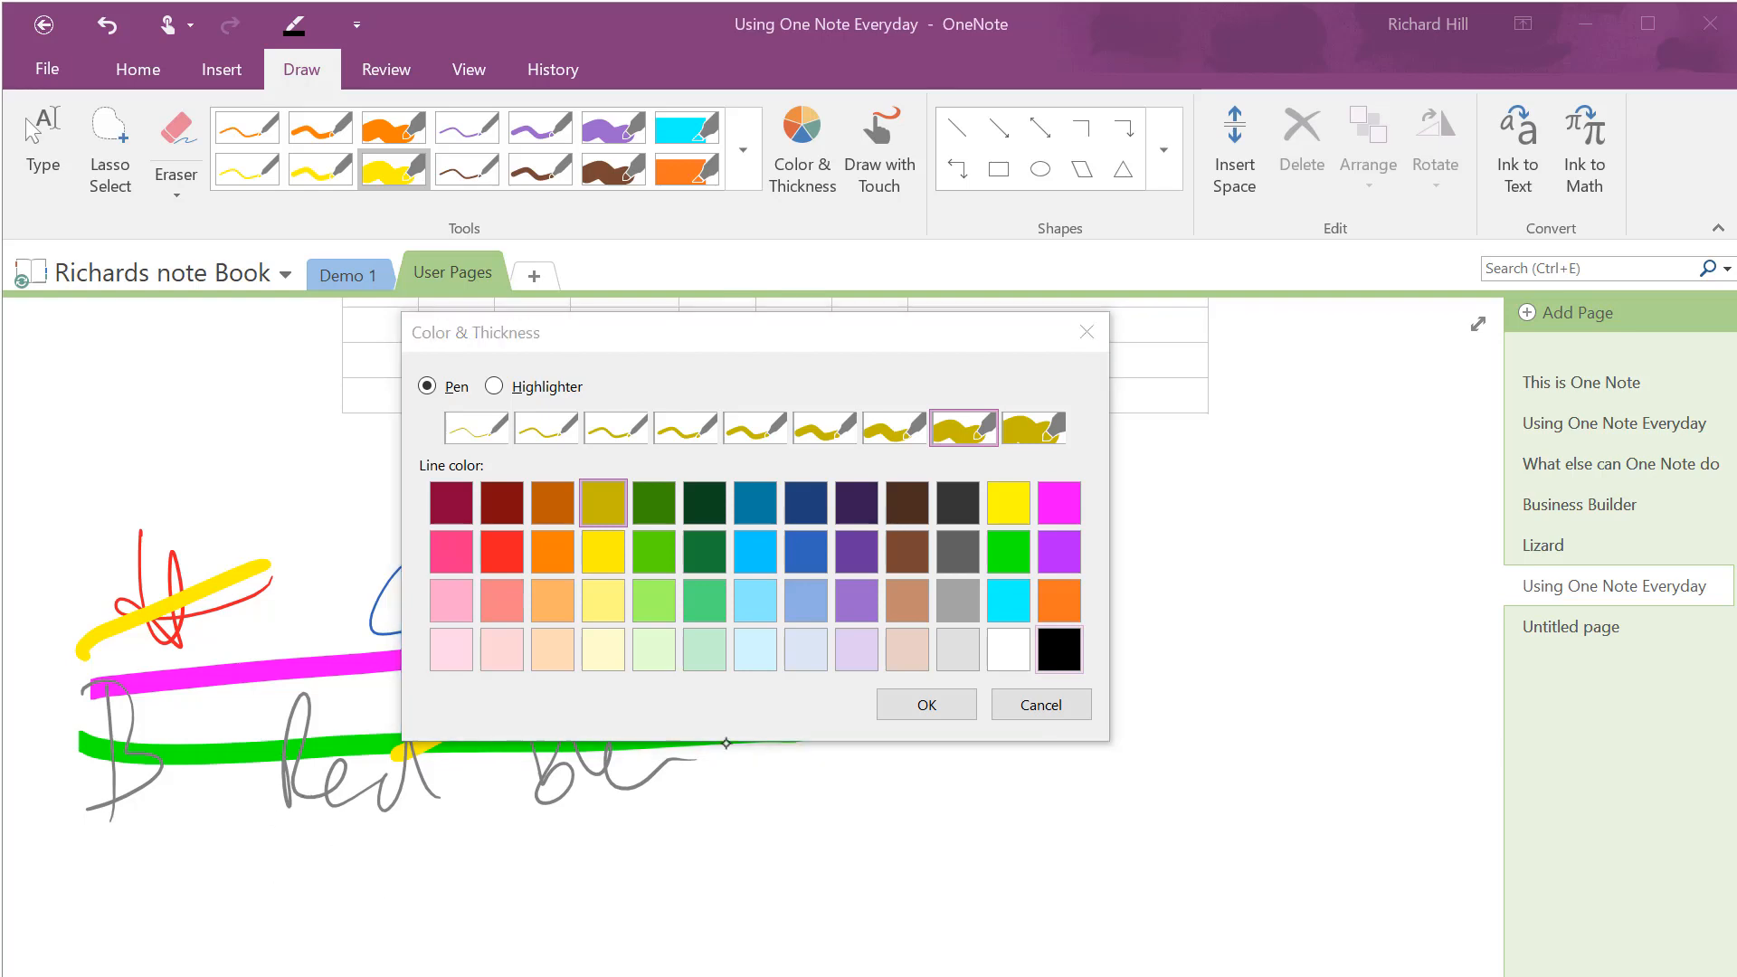
click(920, 702)
mouse_move(436, 866)
mouse_down()
mouse_move(582, 821)
mouse_move(955, 783)
mouse_up()
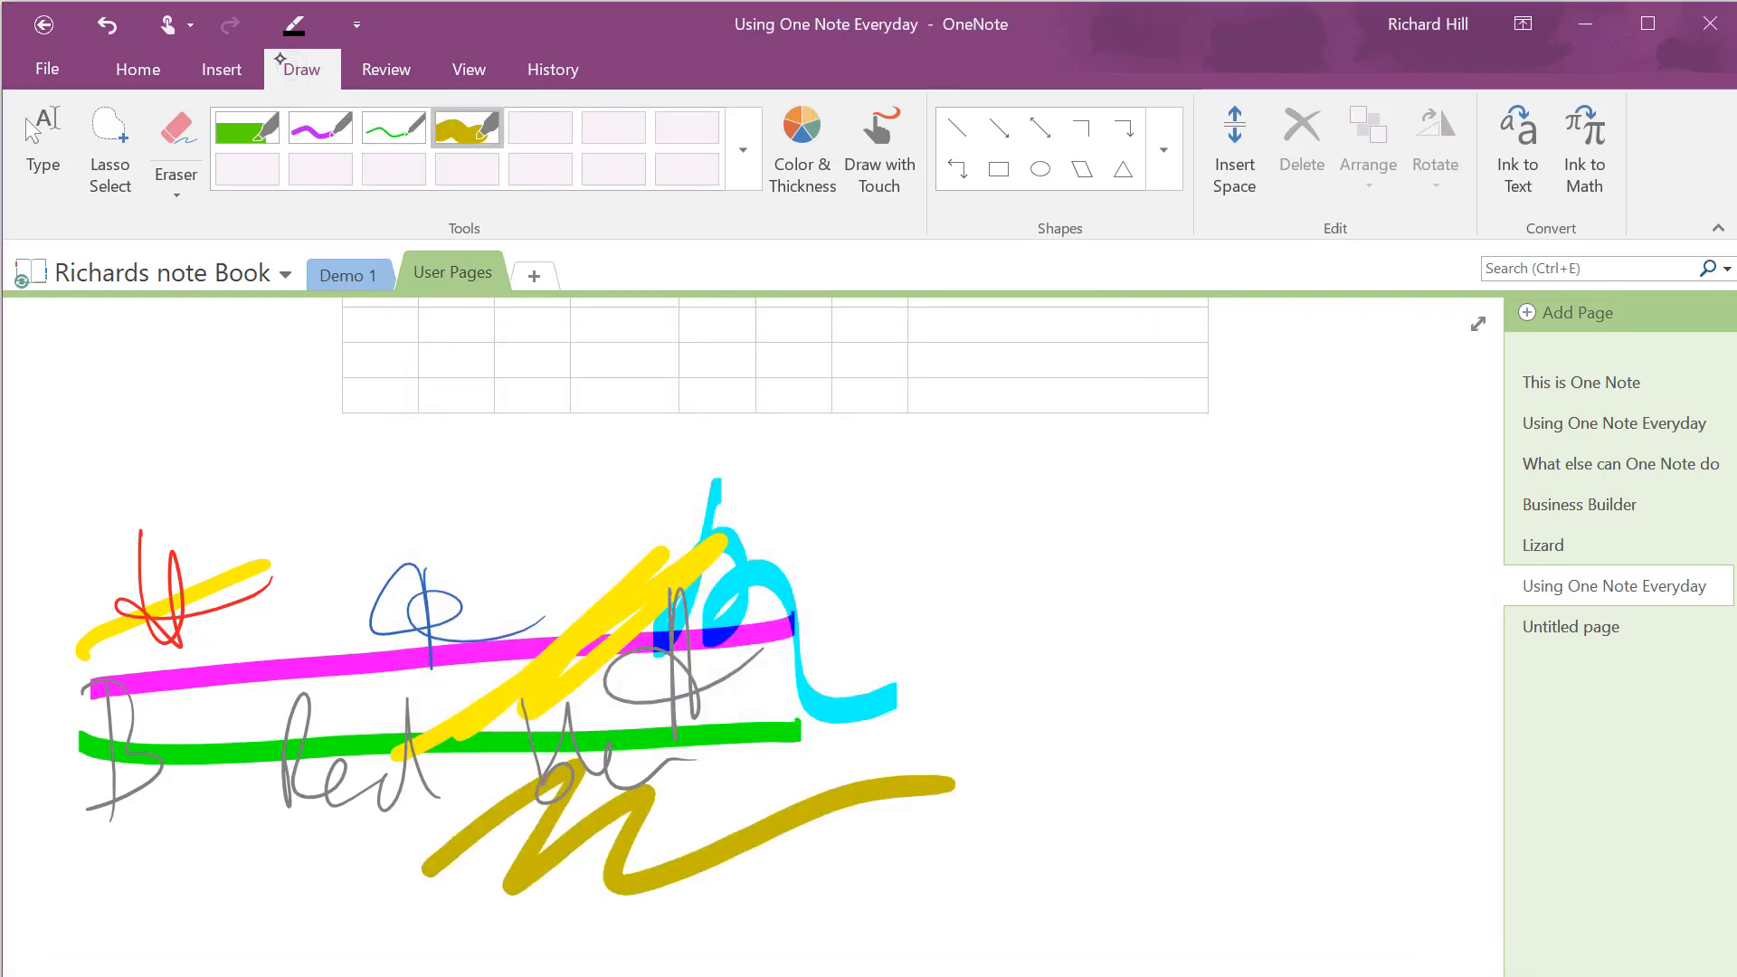
Use Draw with Touch to scribble loops over the dark yellow zigzag with the thin green pen.
click(877, 163)
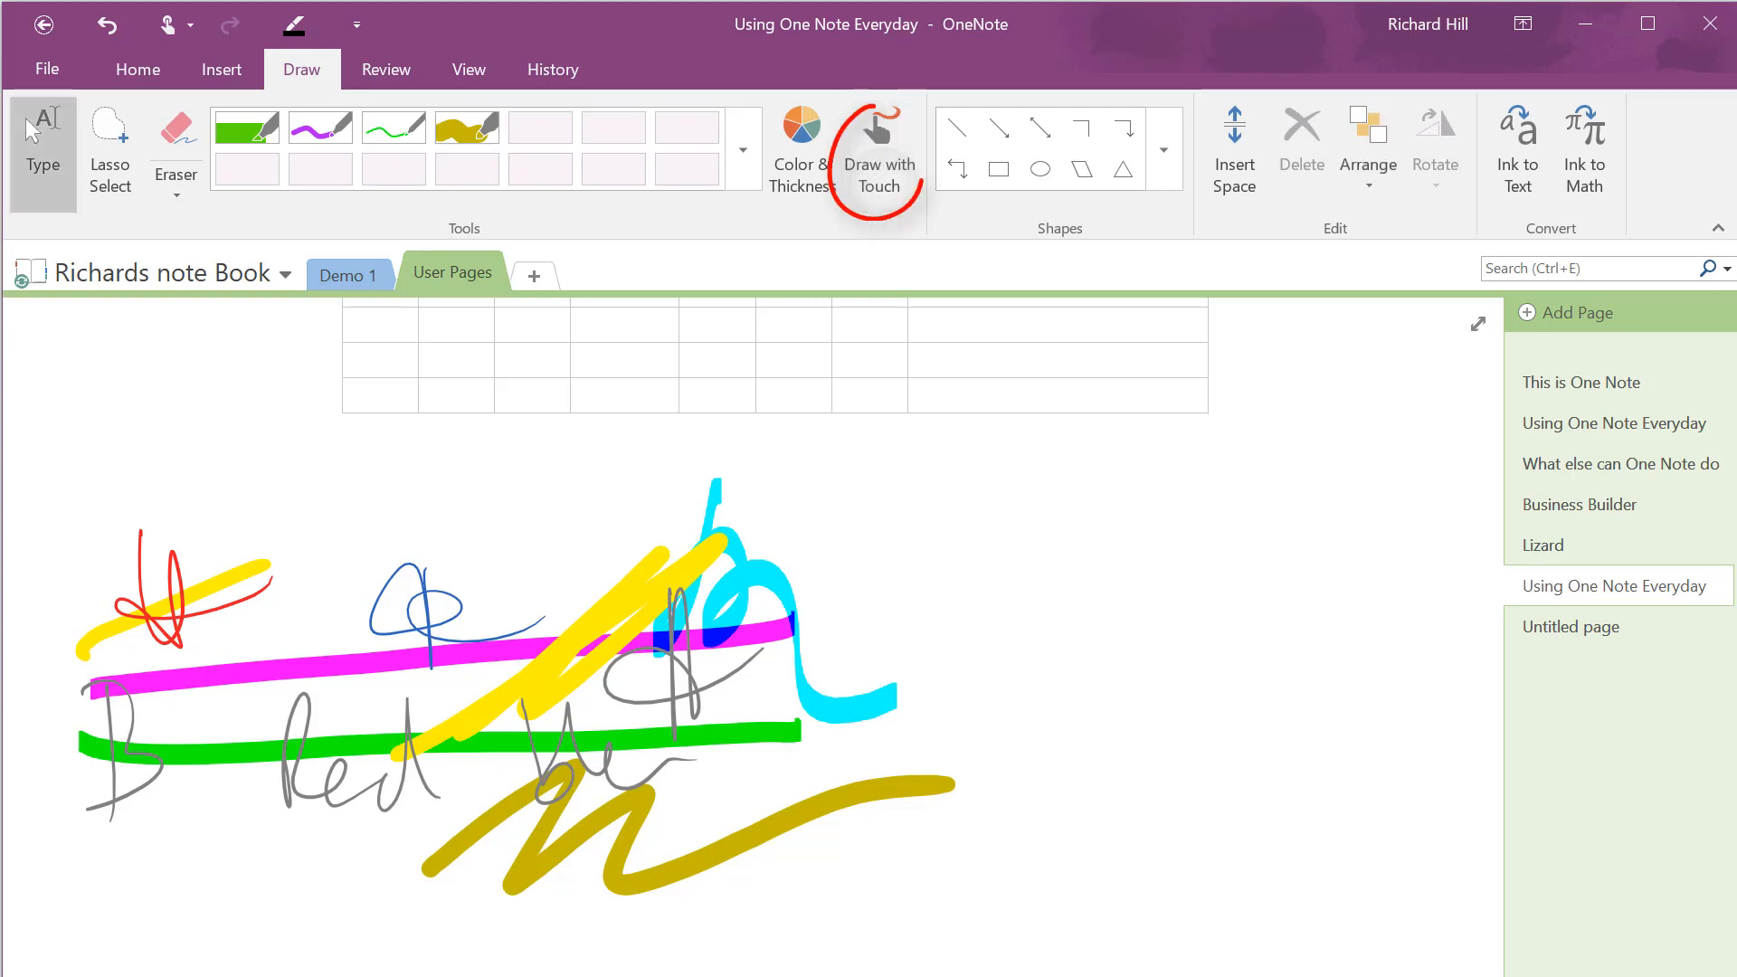
scroll(724, 633, up, 3)
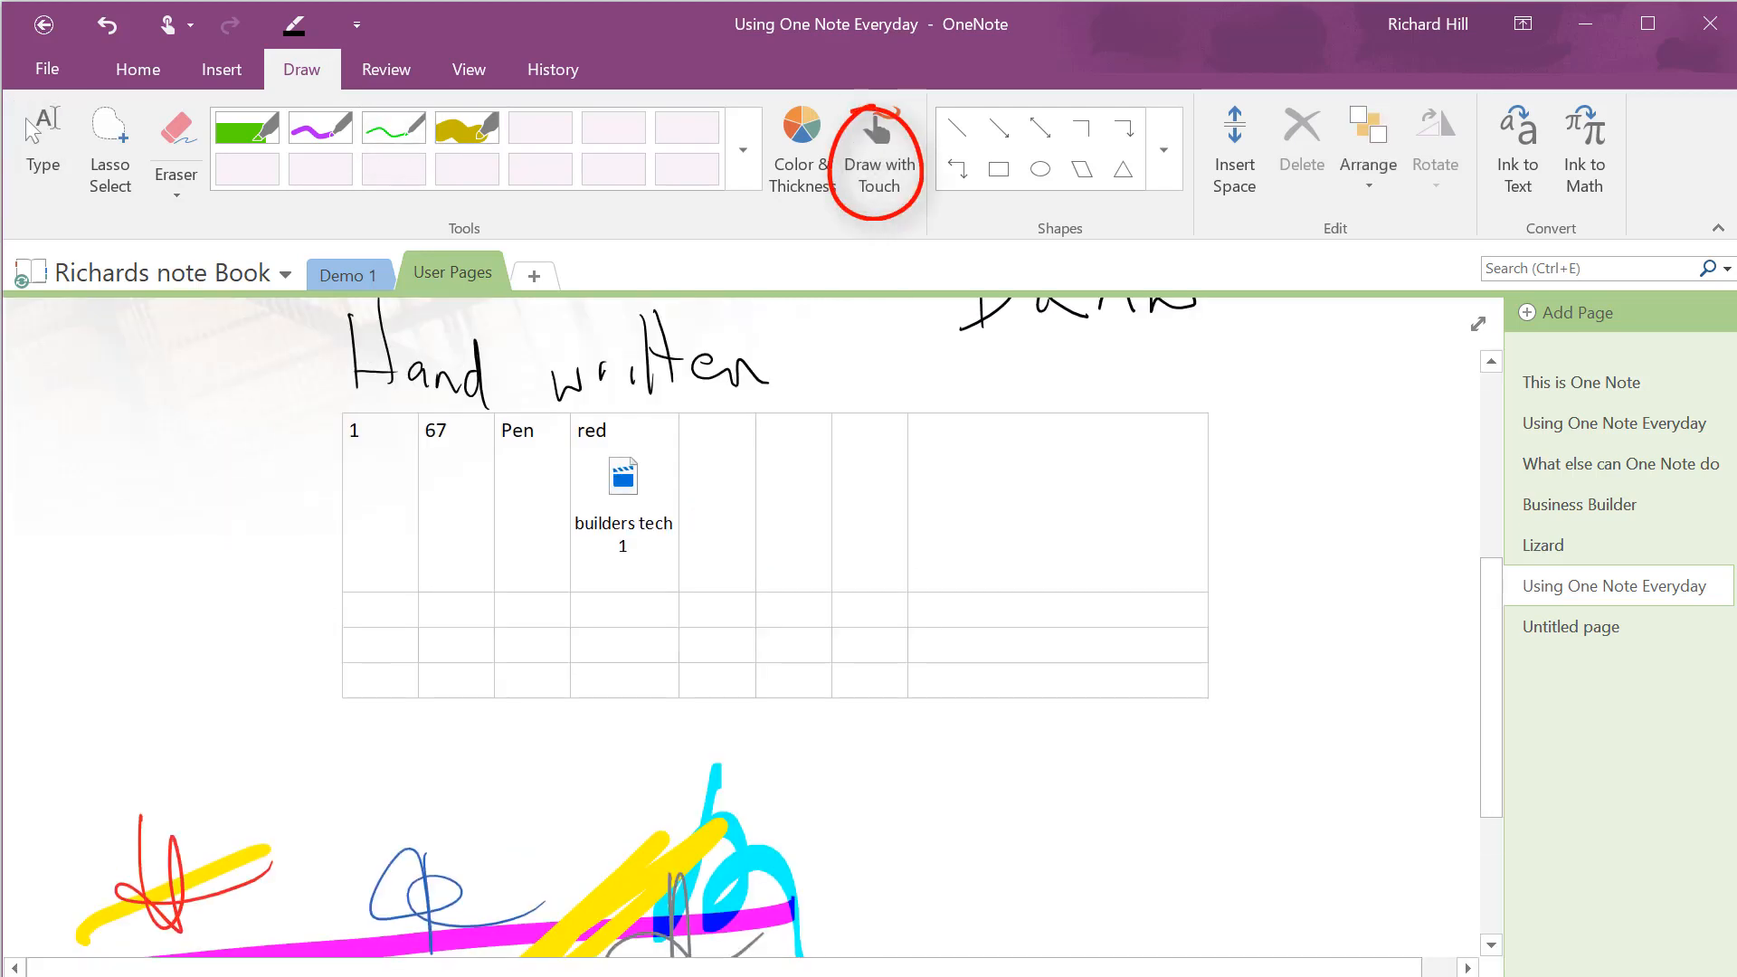
scroll(724, 633, down, 6)
click(879, 163)
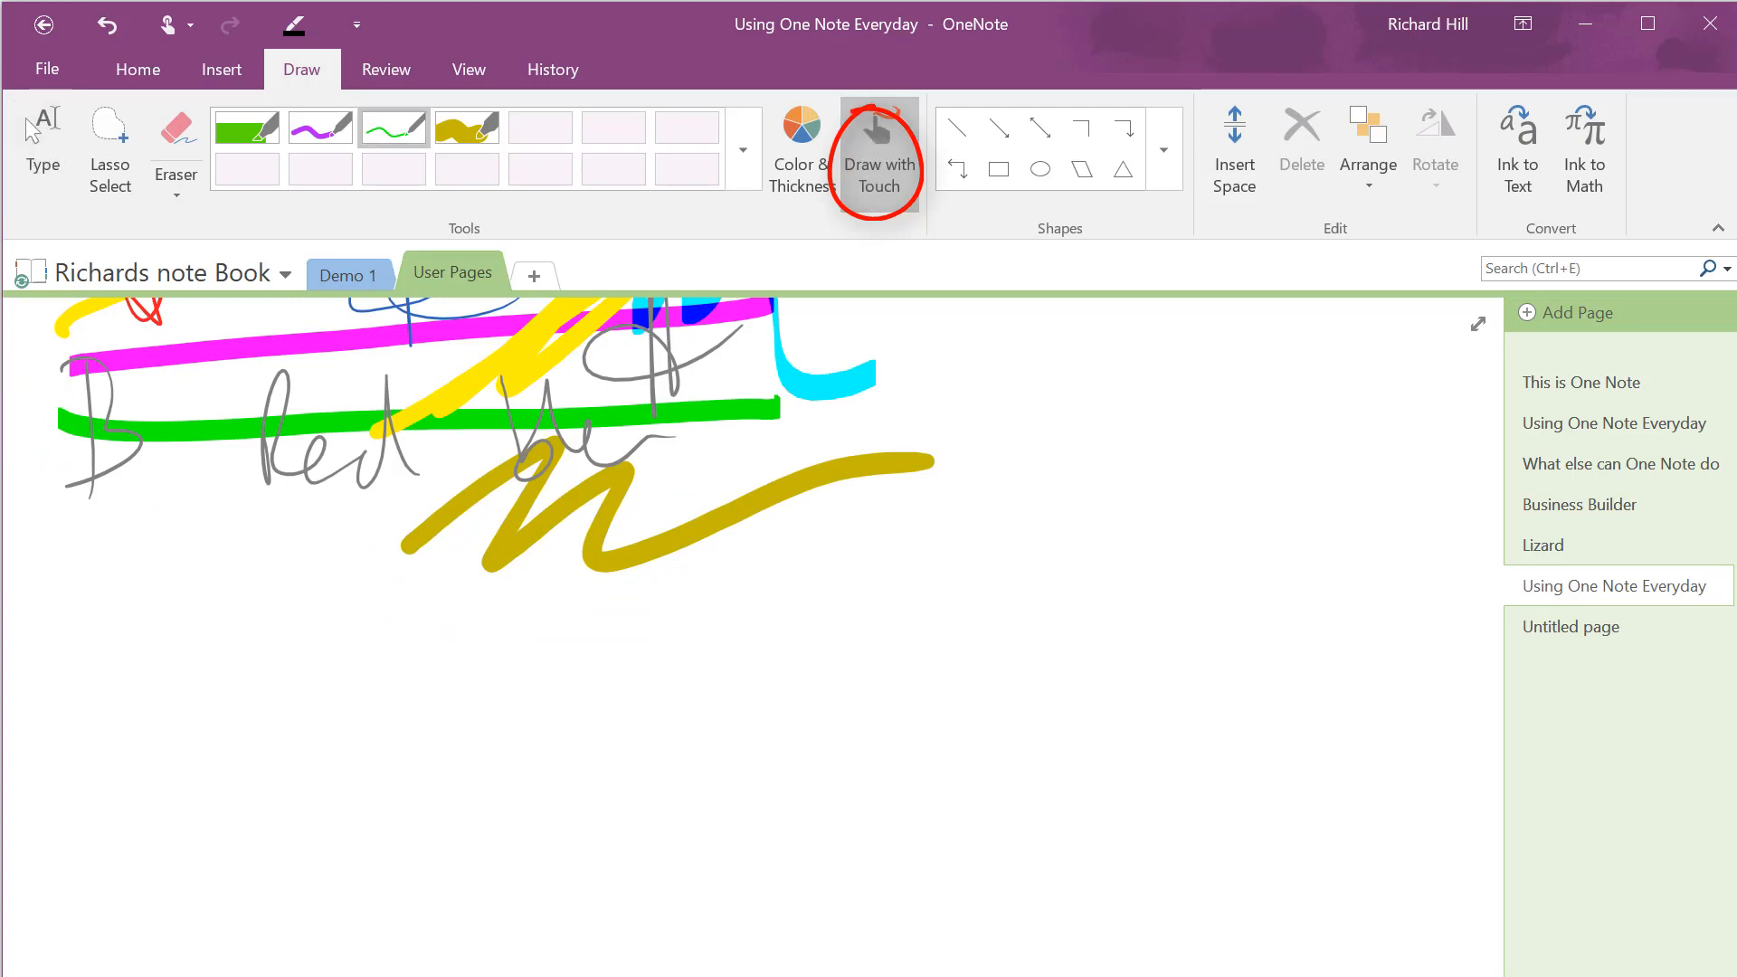
mouse_move(660, 620)
mouse_down()
mouse_move(908, 562)
mouse_move(708, 557)
mouse_move(583, 690)
mouse_up()
drag(597, 463, 754, 548)
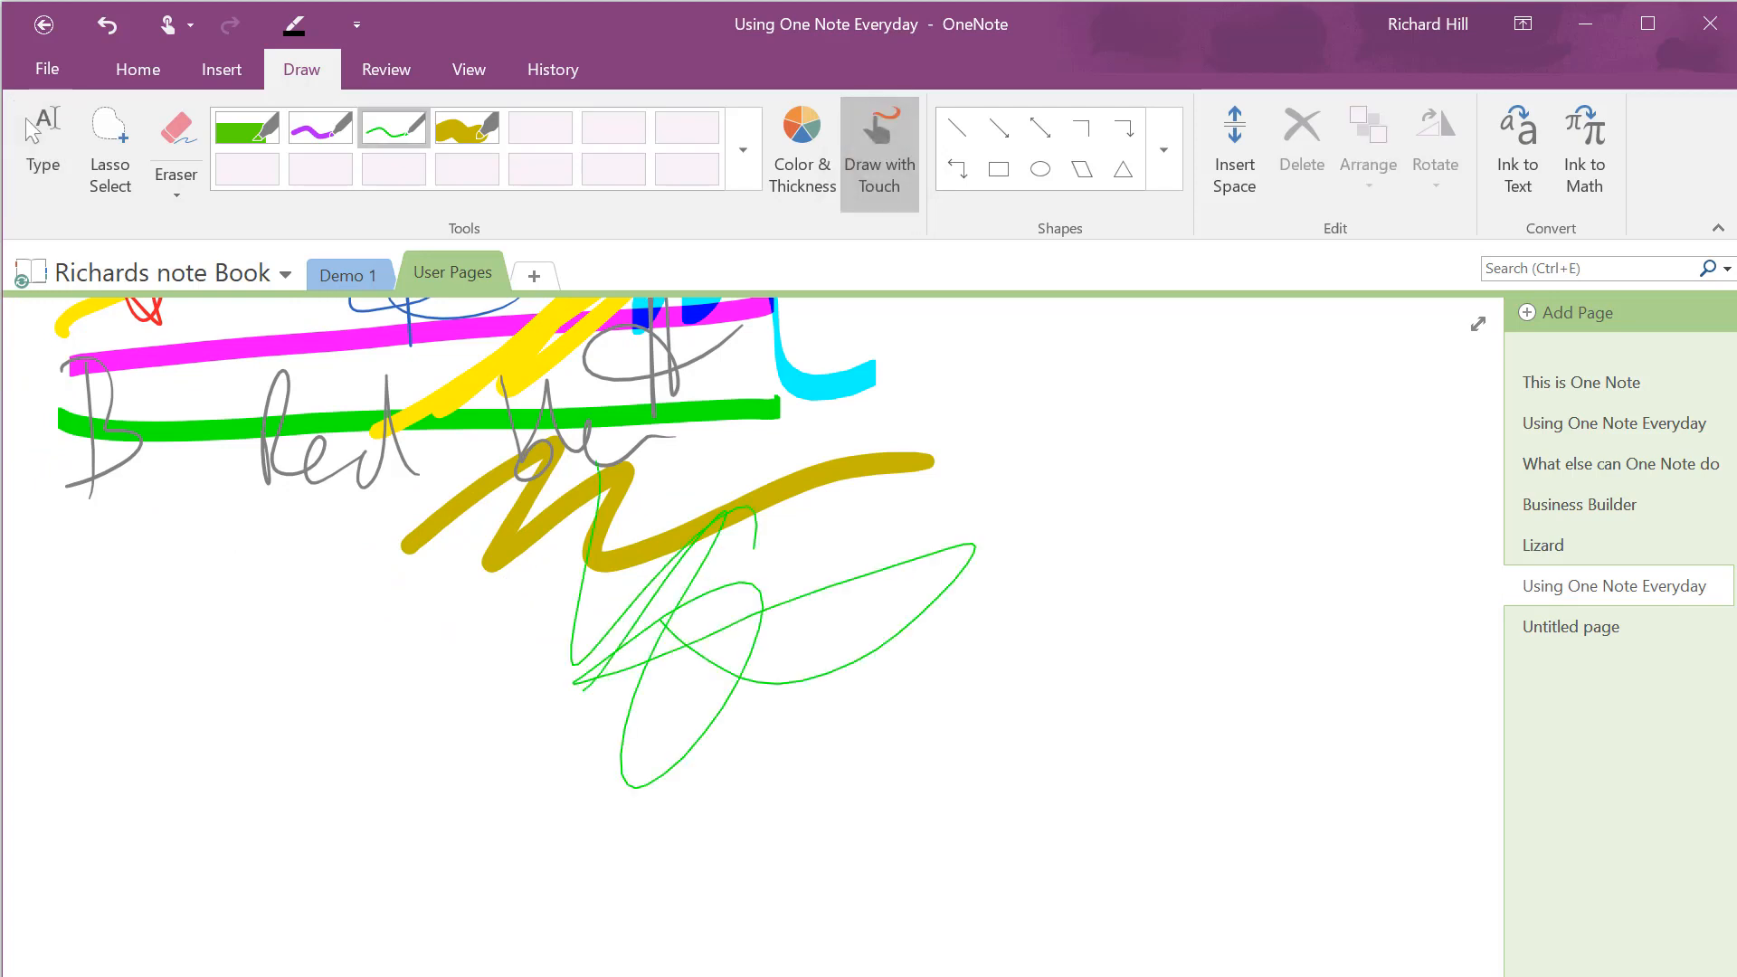
click(880, 162)
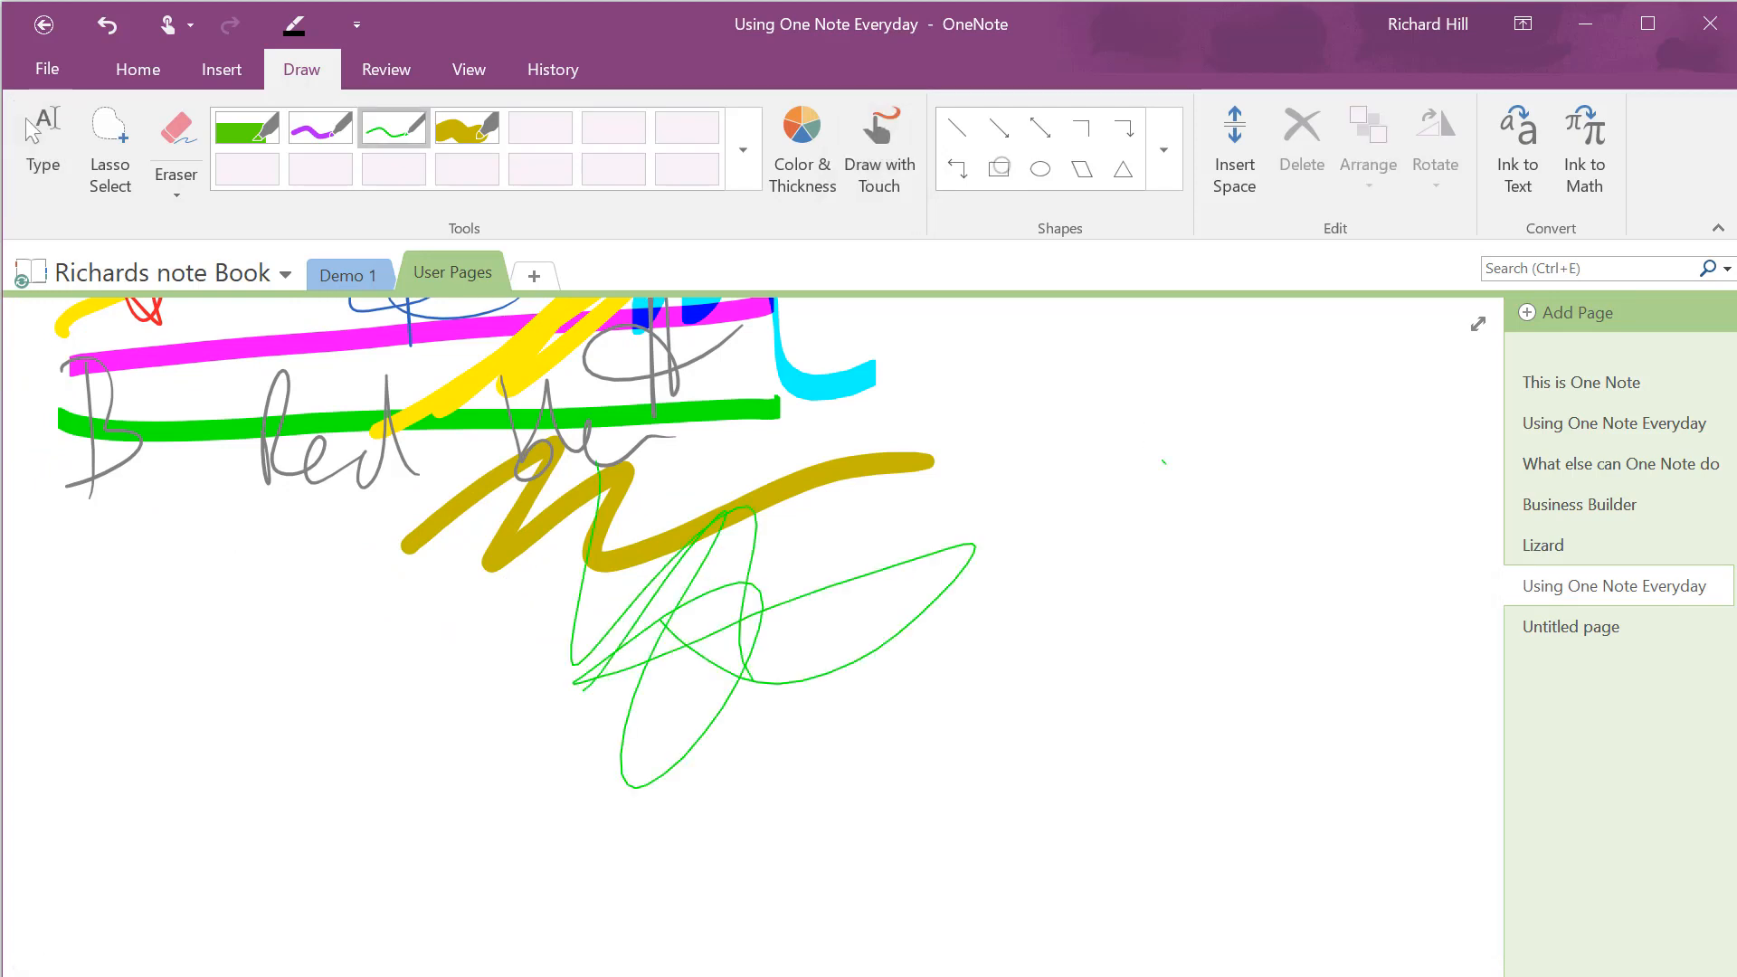
Draw a green rectangle beside the scribbles and a double-headed elbow arrow meeting its lower right corner.
click(999, 169)
mouse_move(1027, 359)
mouse_down()
mouse_move(1190, 457)
mouse_move(1223, 456)
mouse_up()
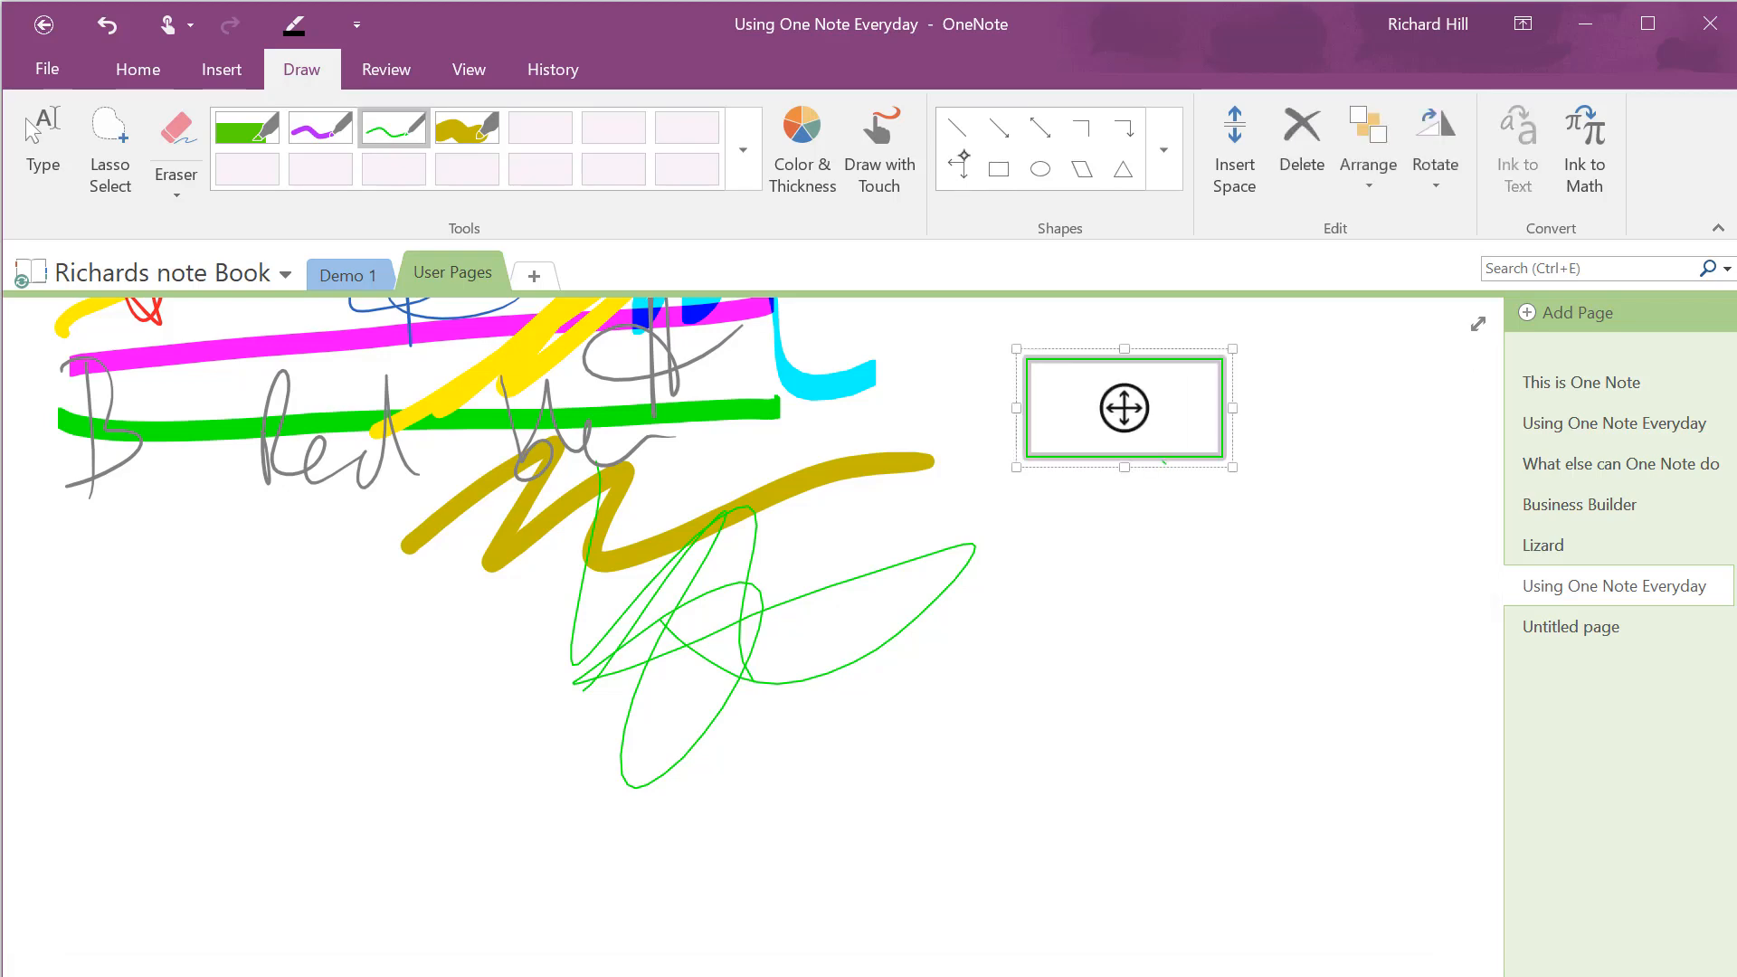
click(957, 169)
mouse_move(1087, 555)
mouse_down()
mouse_move(1231, 710)
mouse_move(1220, 426)
mouse_up()
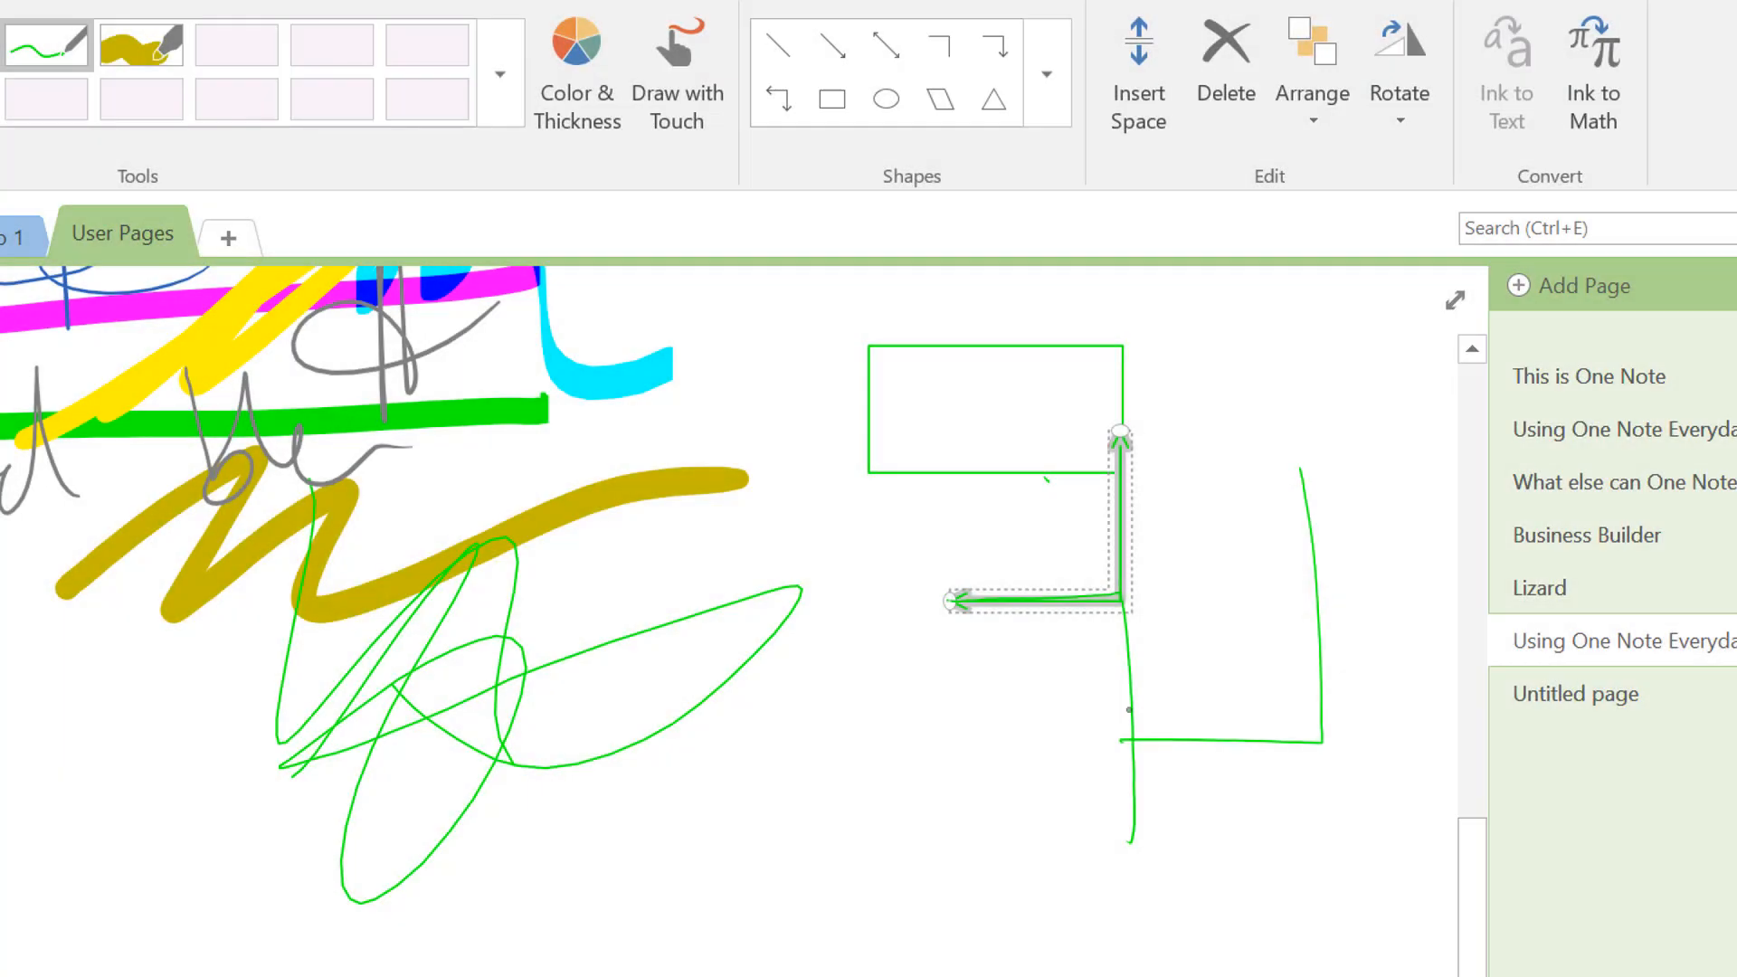
Draw a second, larger double-headed elbow arrow beside the first one and an ellipse below it.
click(1130, 711)
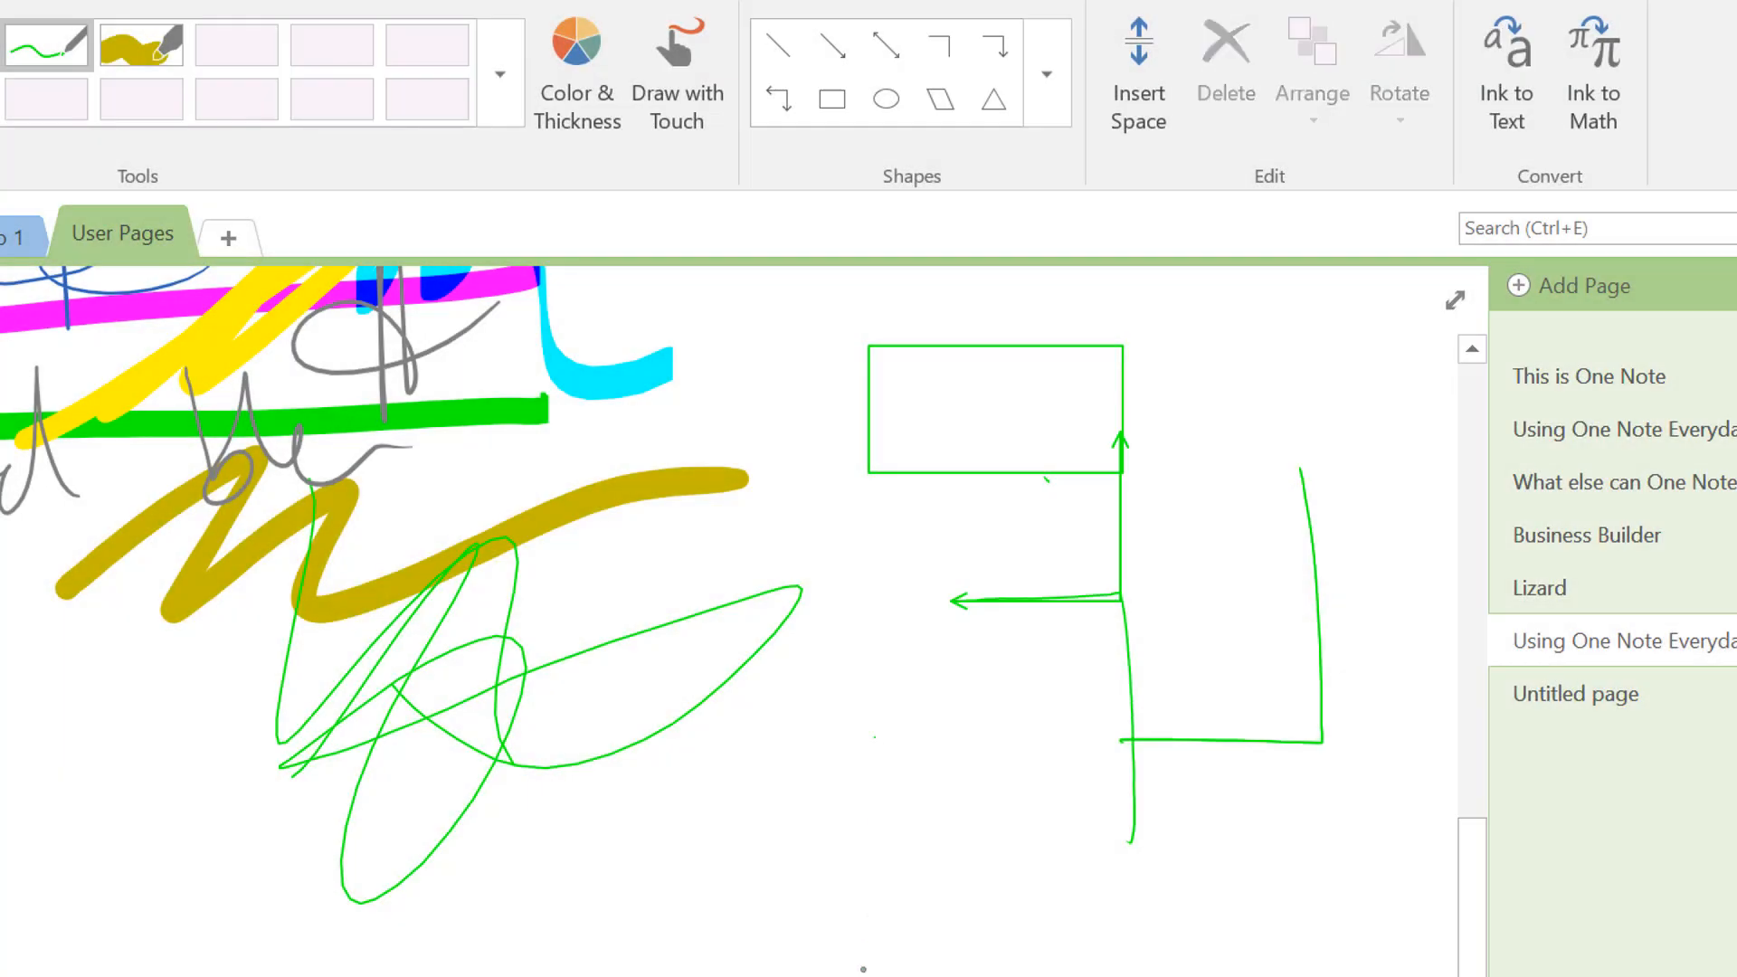
drag(875, 738, 864, 975)
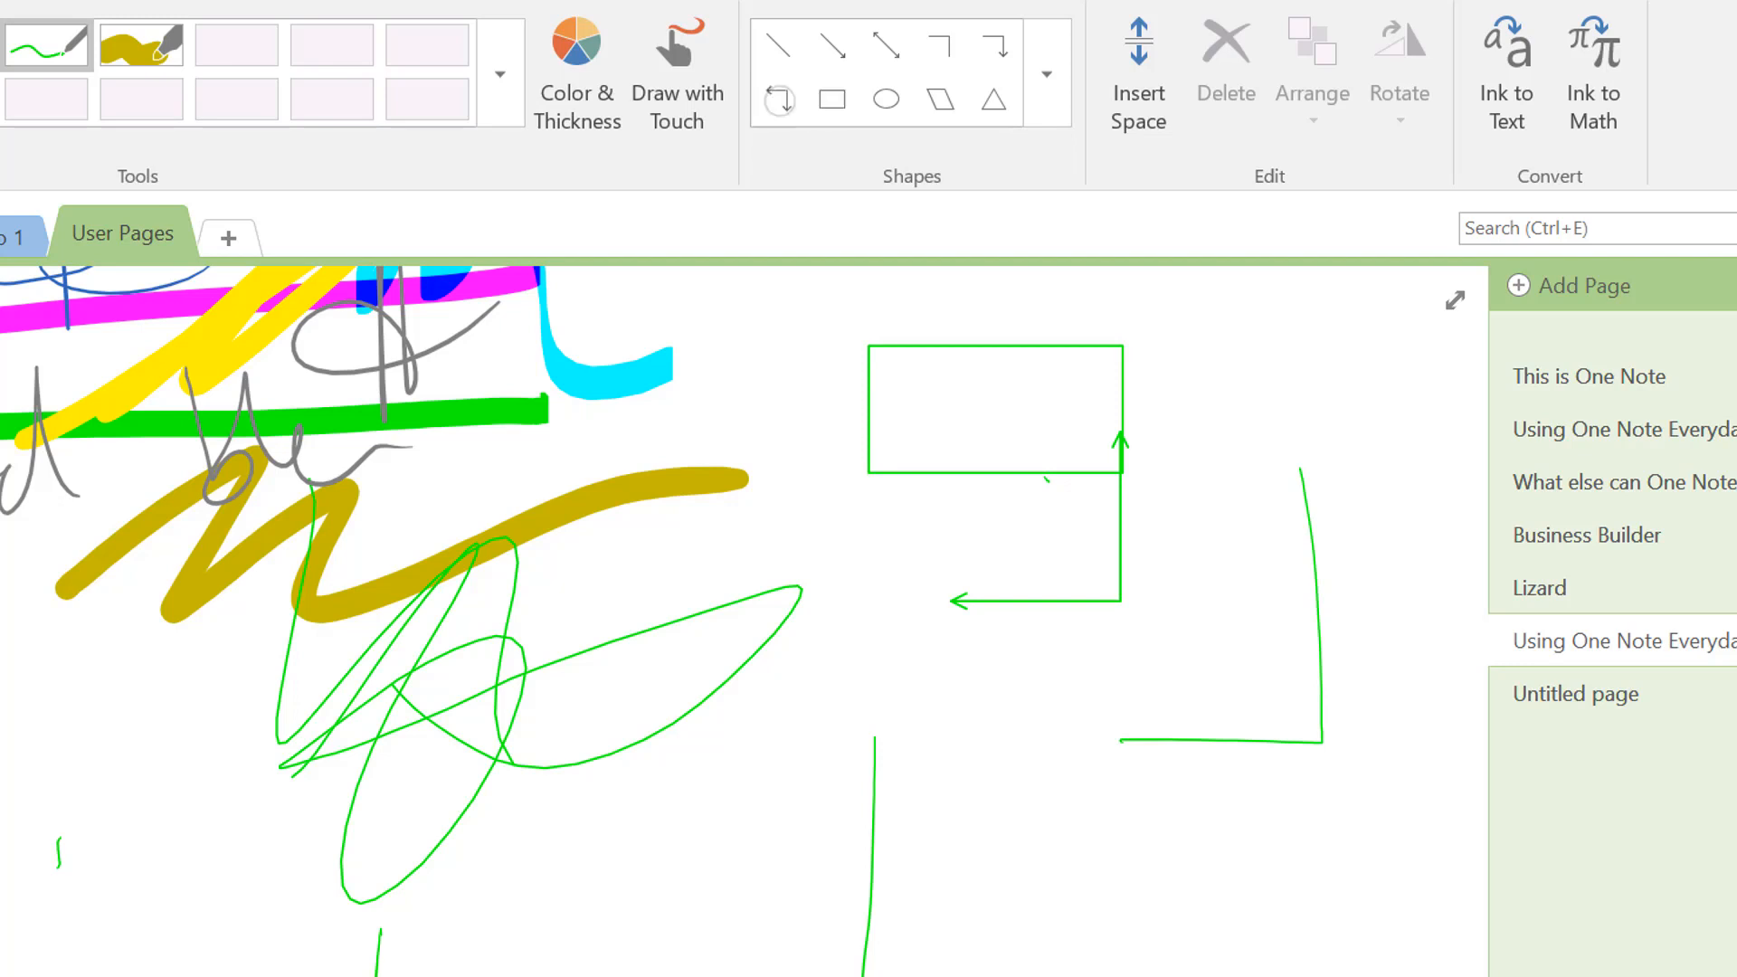
click(778, 97)
drag(1335, 475, 1129, 726)
click(886, 98)
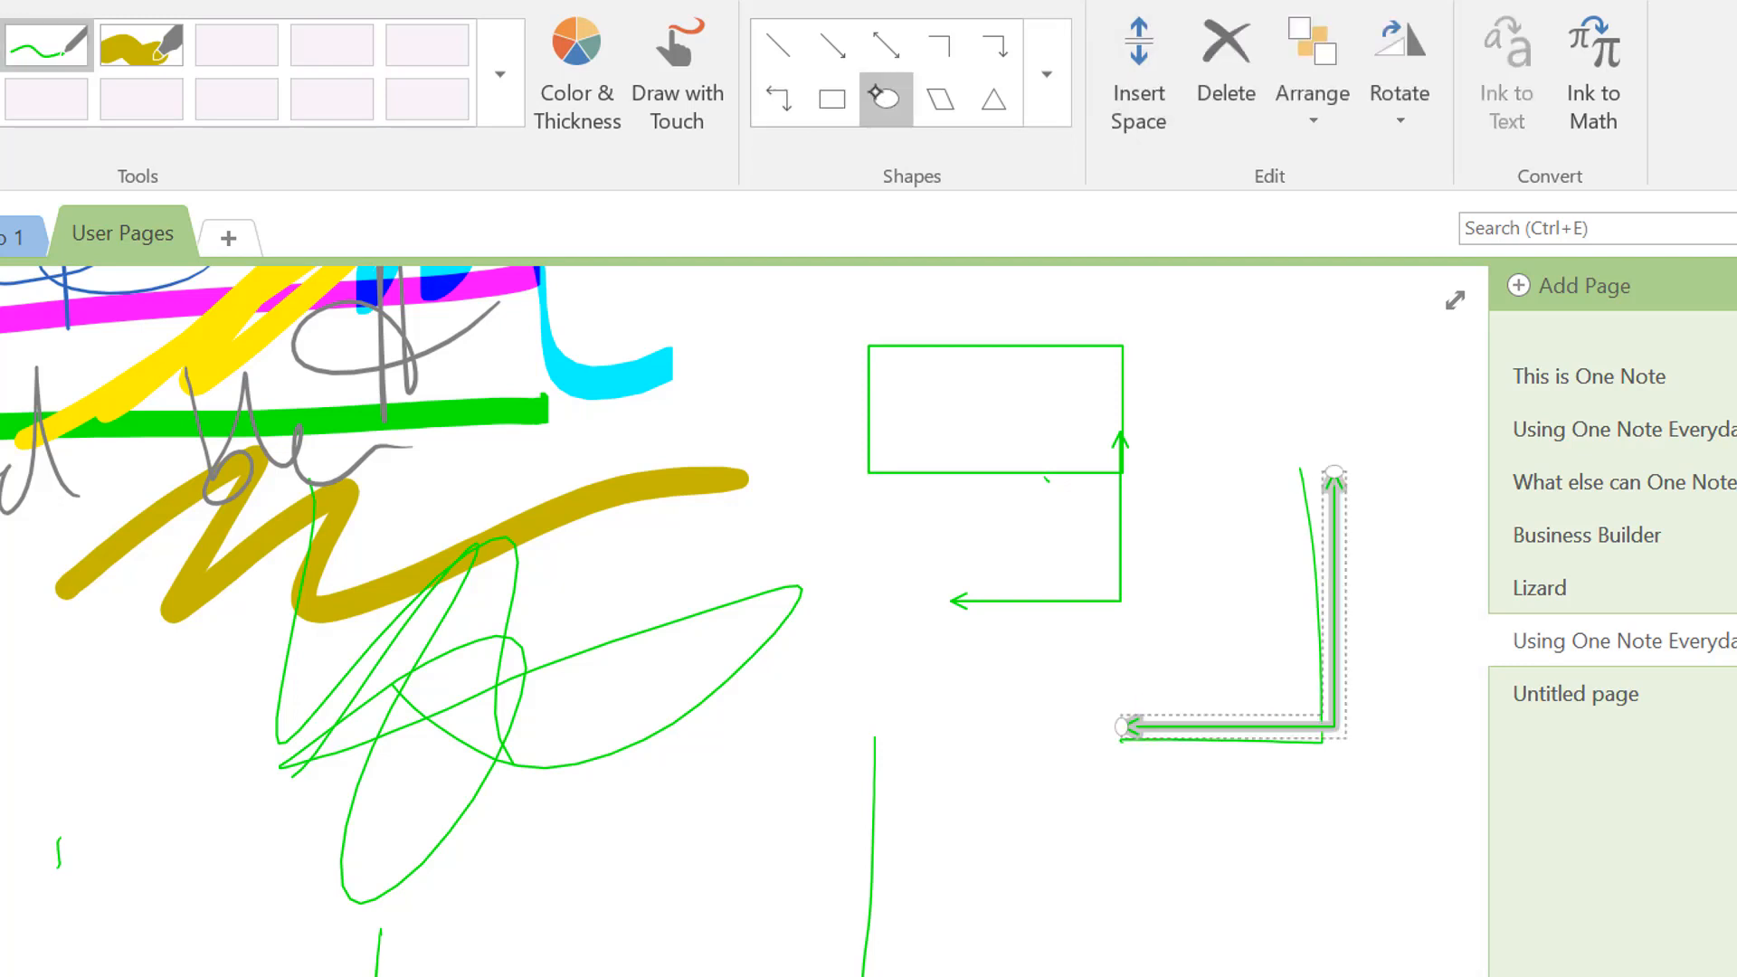
drag(1037, 855, 1252, 941)
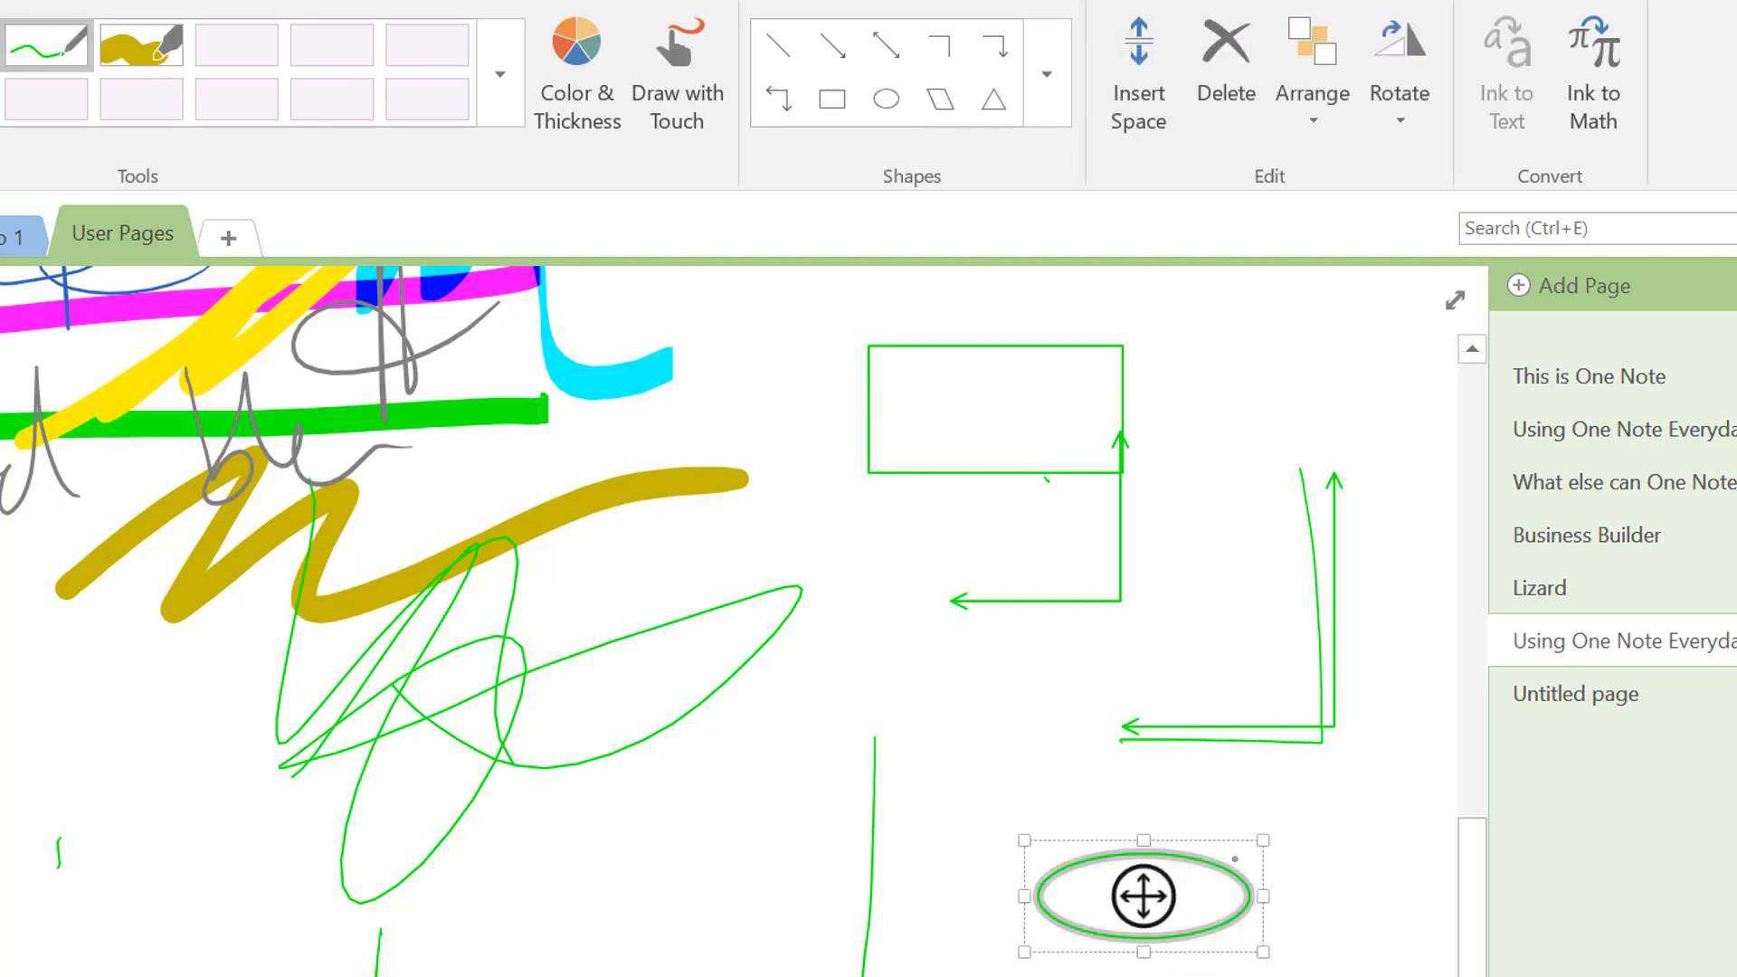
Draw a diagonal double-headed arrow above the rectangle and a plain elbow line to its upper right.
click(1041, 967)
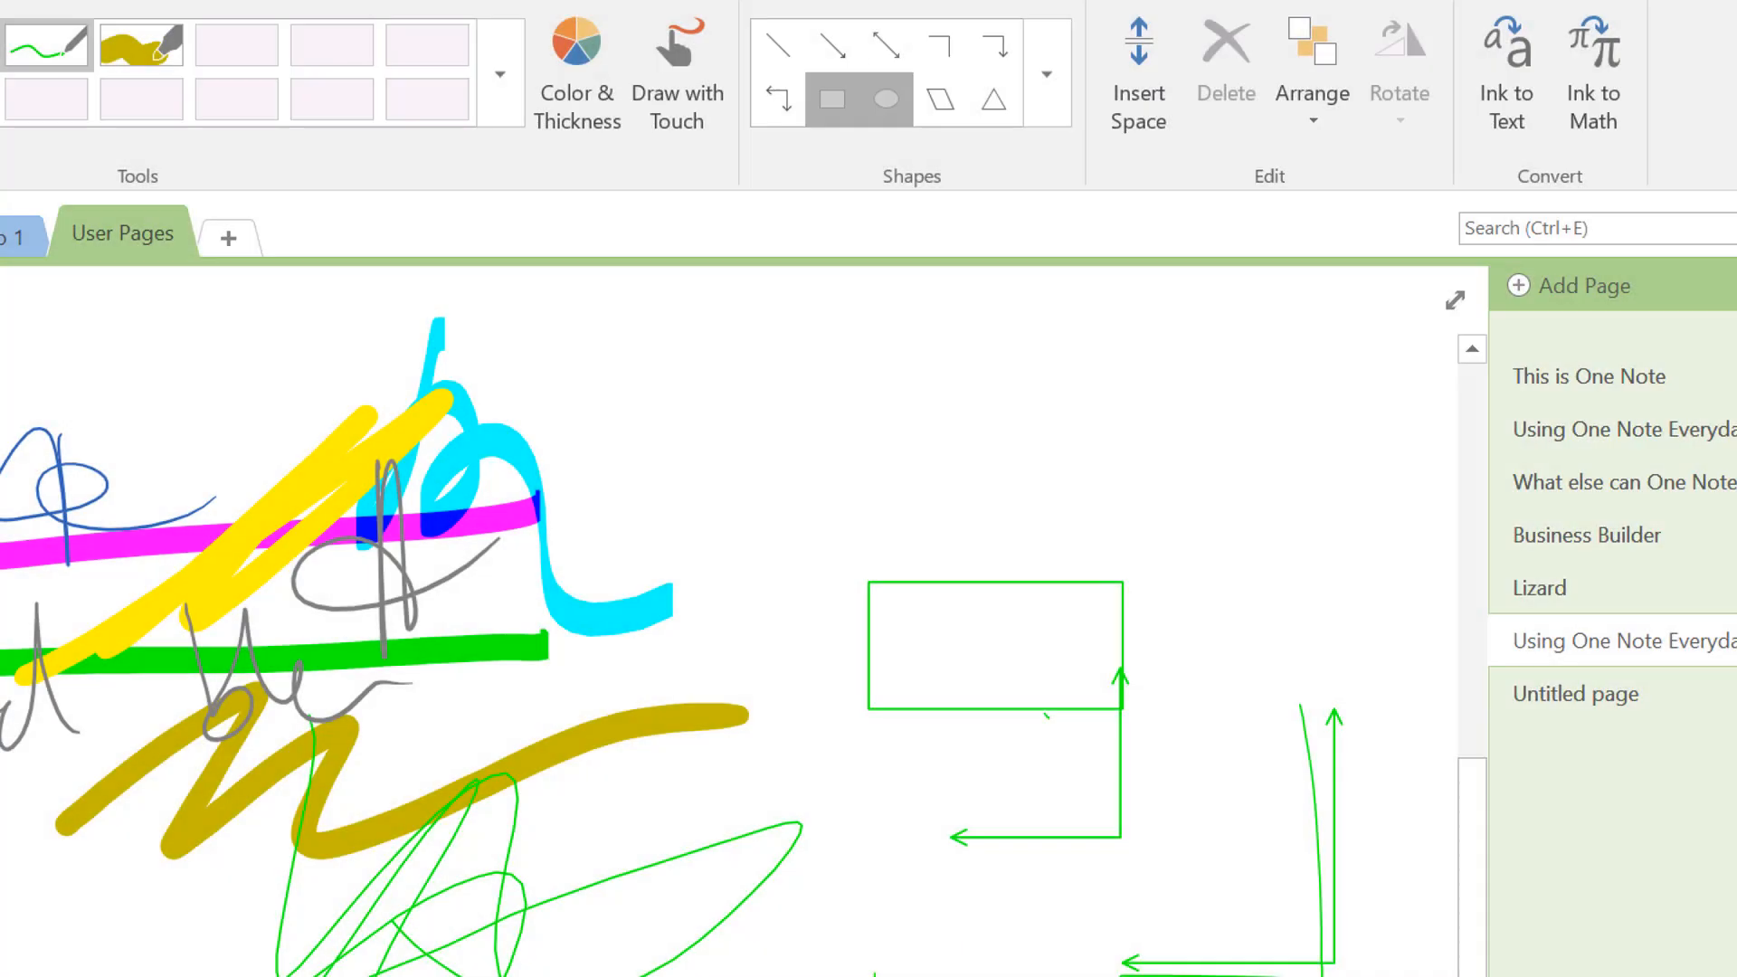
click(886, 45)
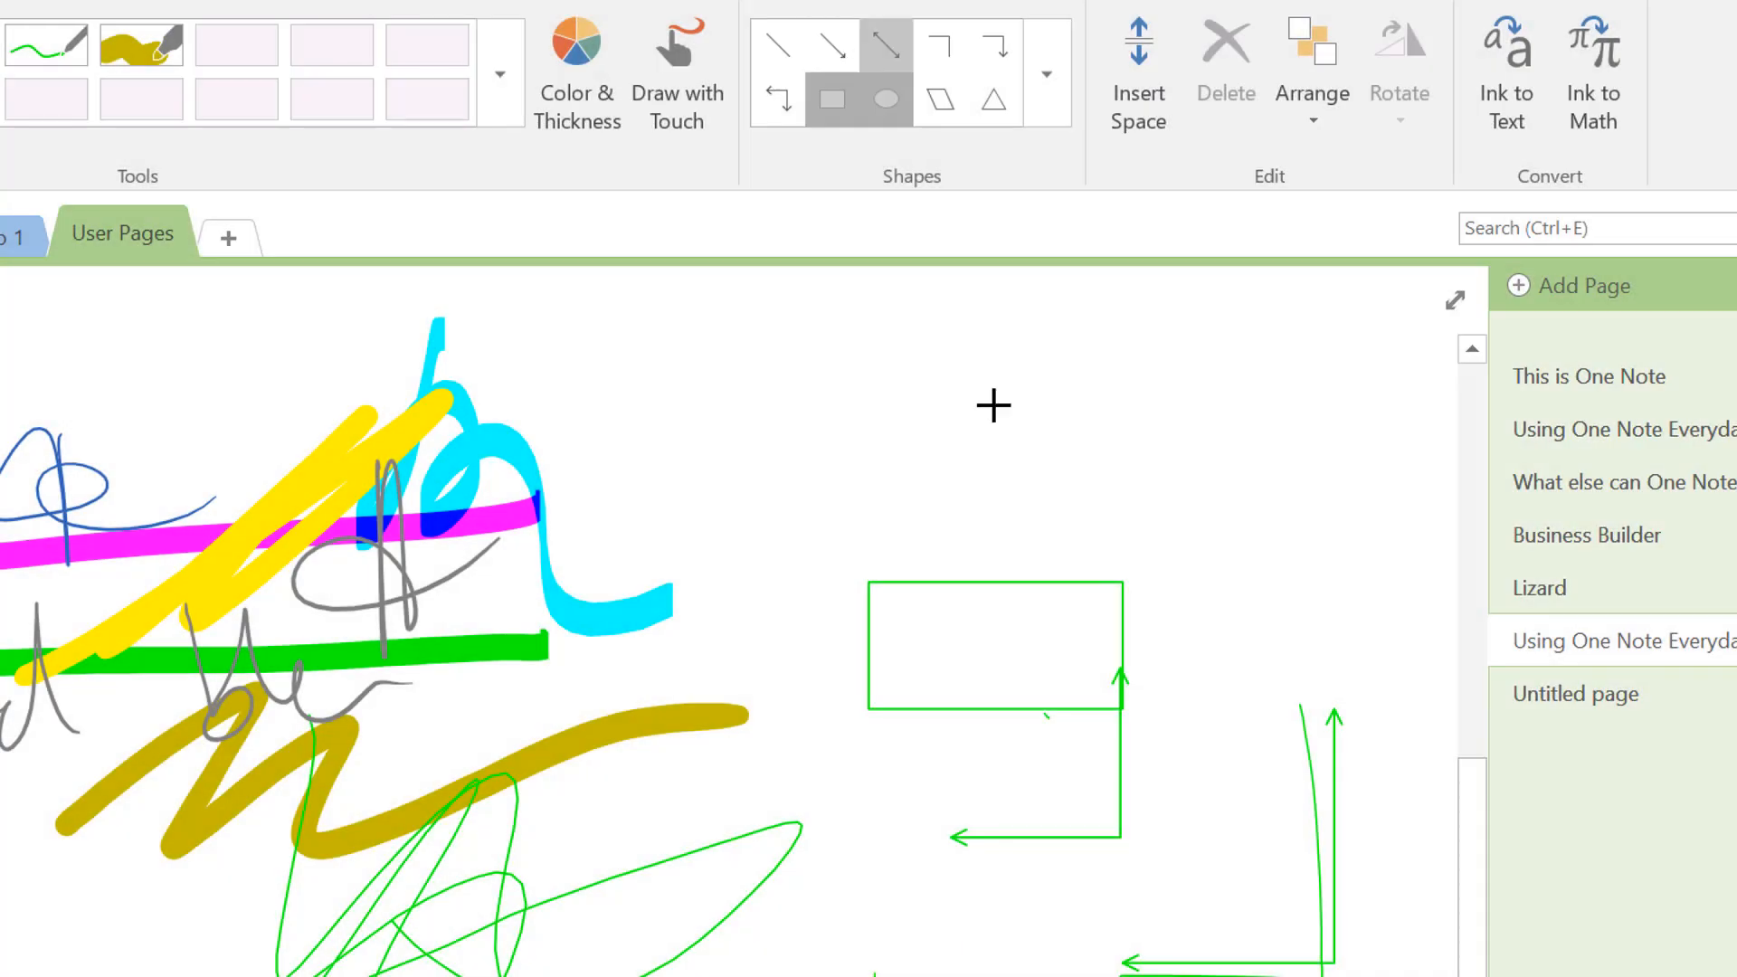
drag(995, 412, 1166, 539)
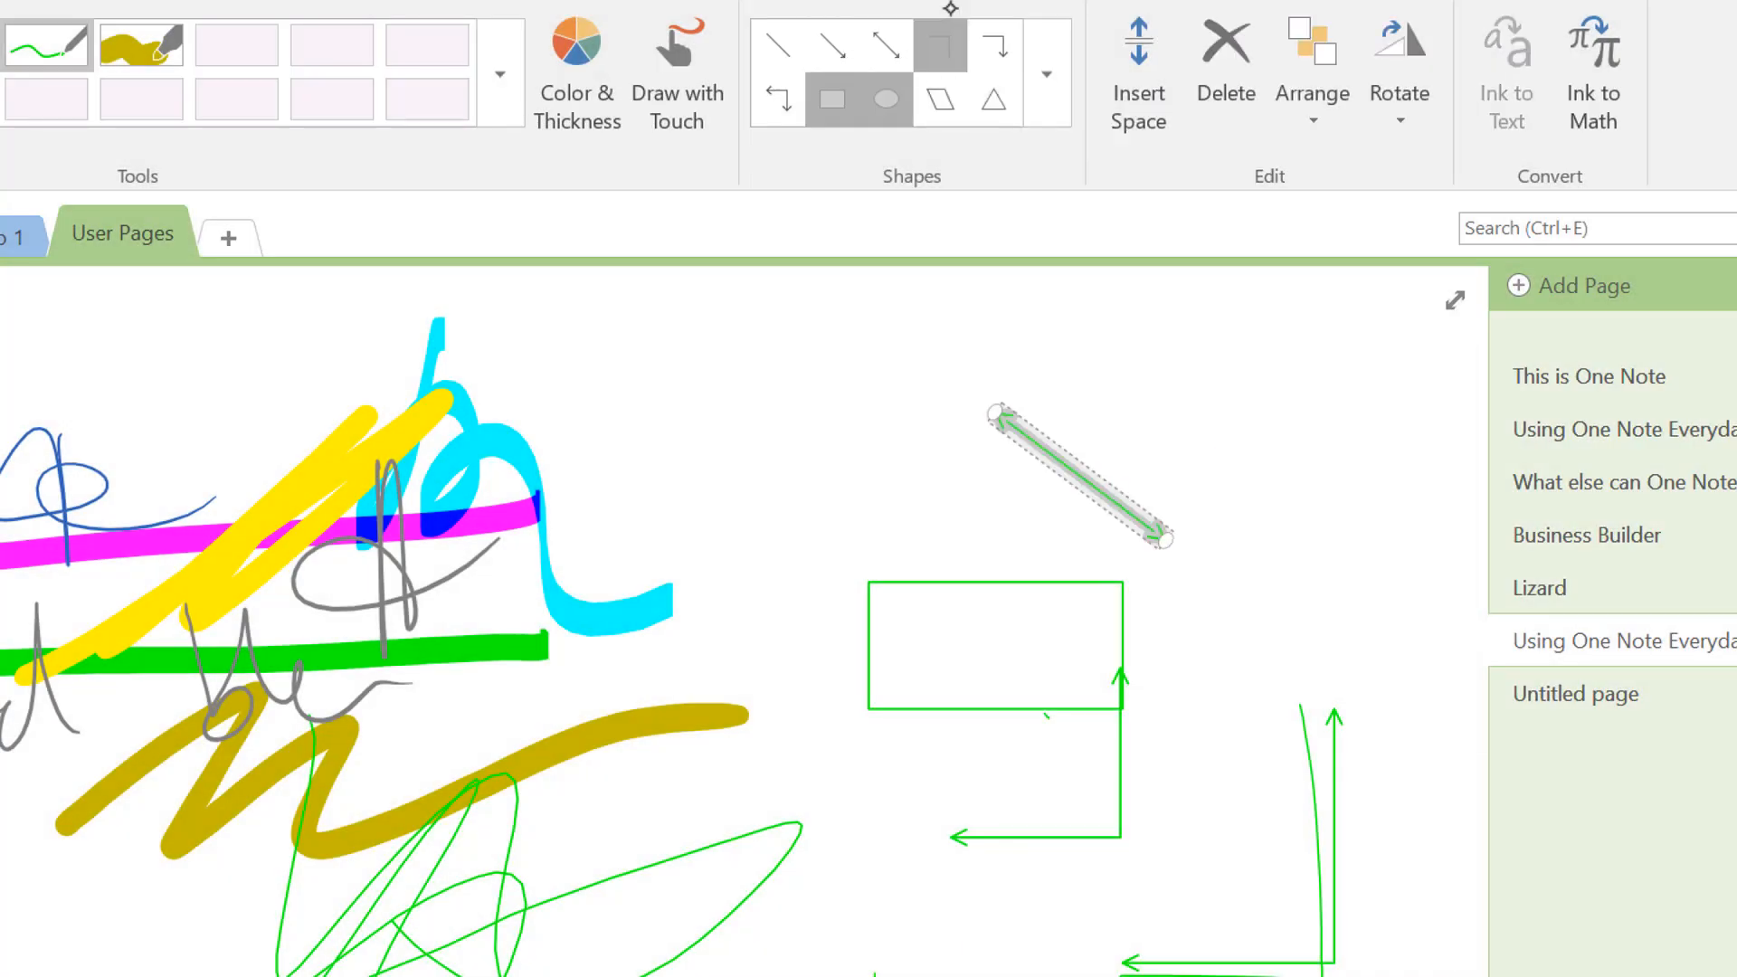
click(940, 45)
drag(1167, 330, 1351, 348)
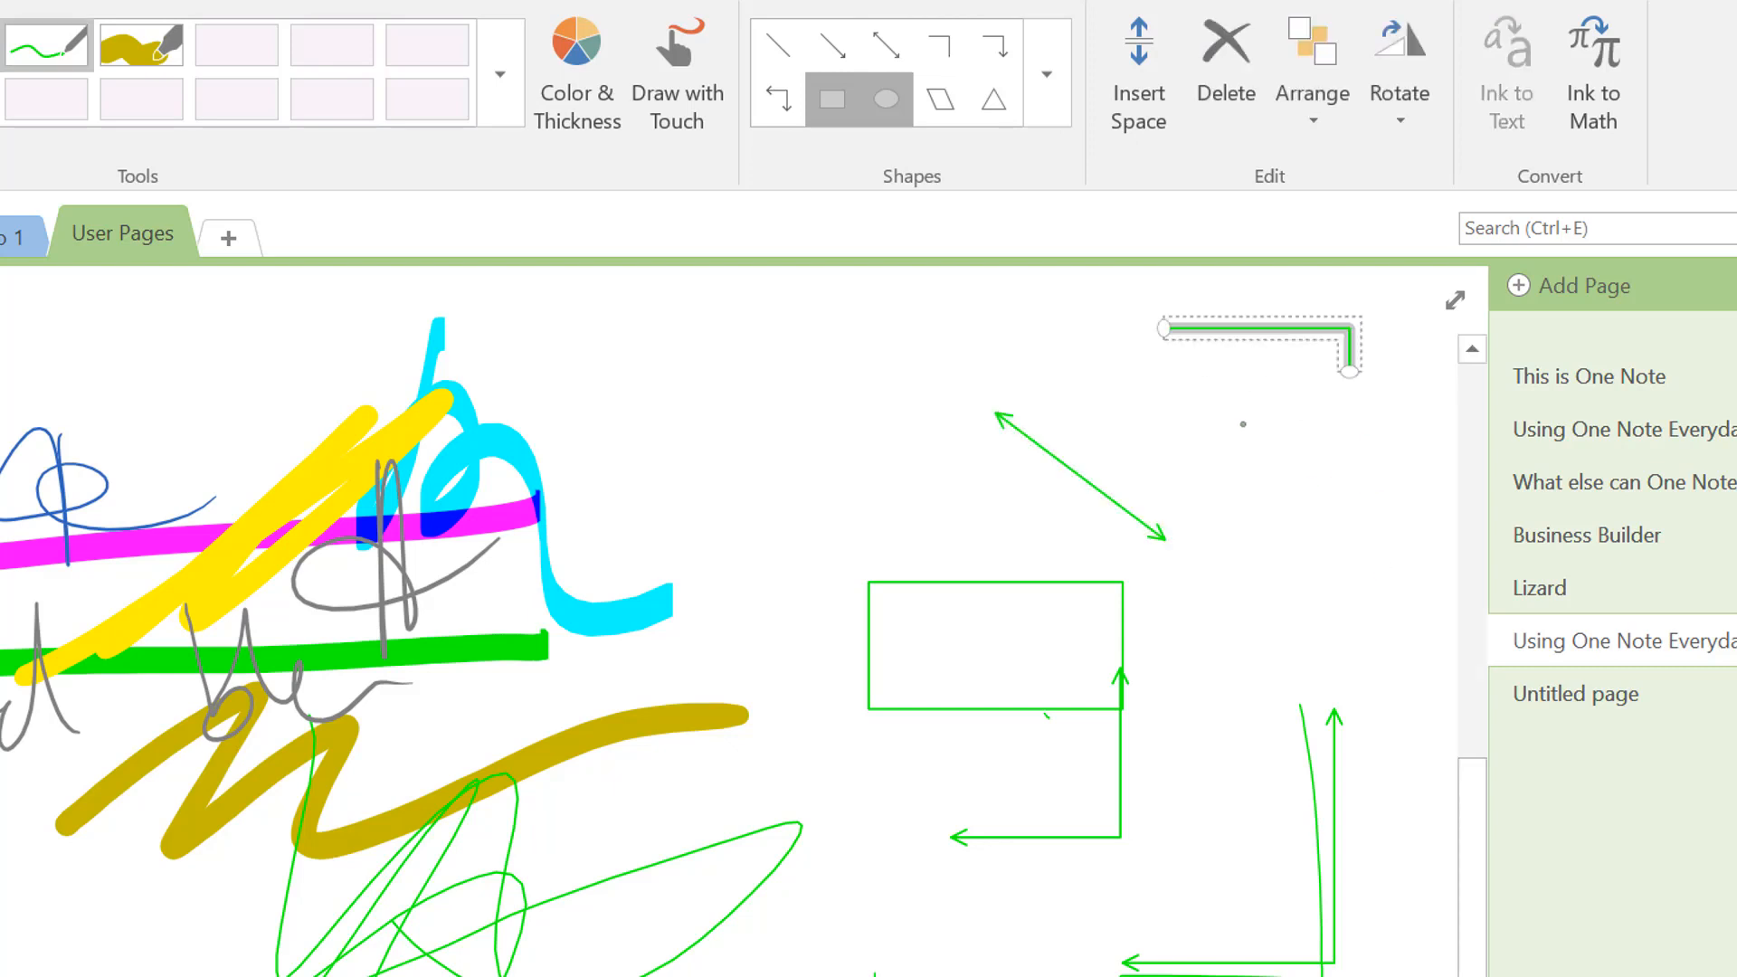
Insert a four-quadrant X-Y graph axis between the turquoise scribble and the diagonal arrow.
click(1047, 74)
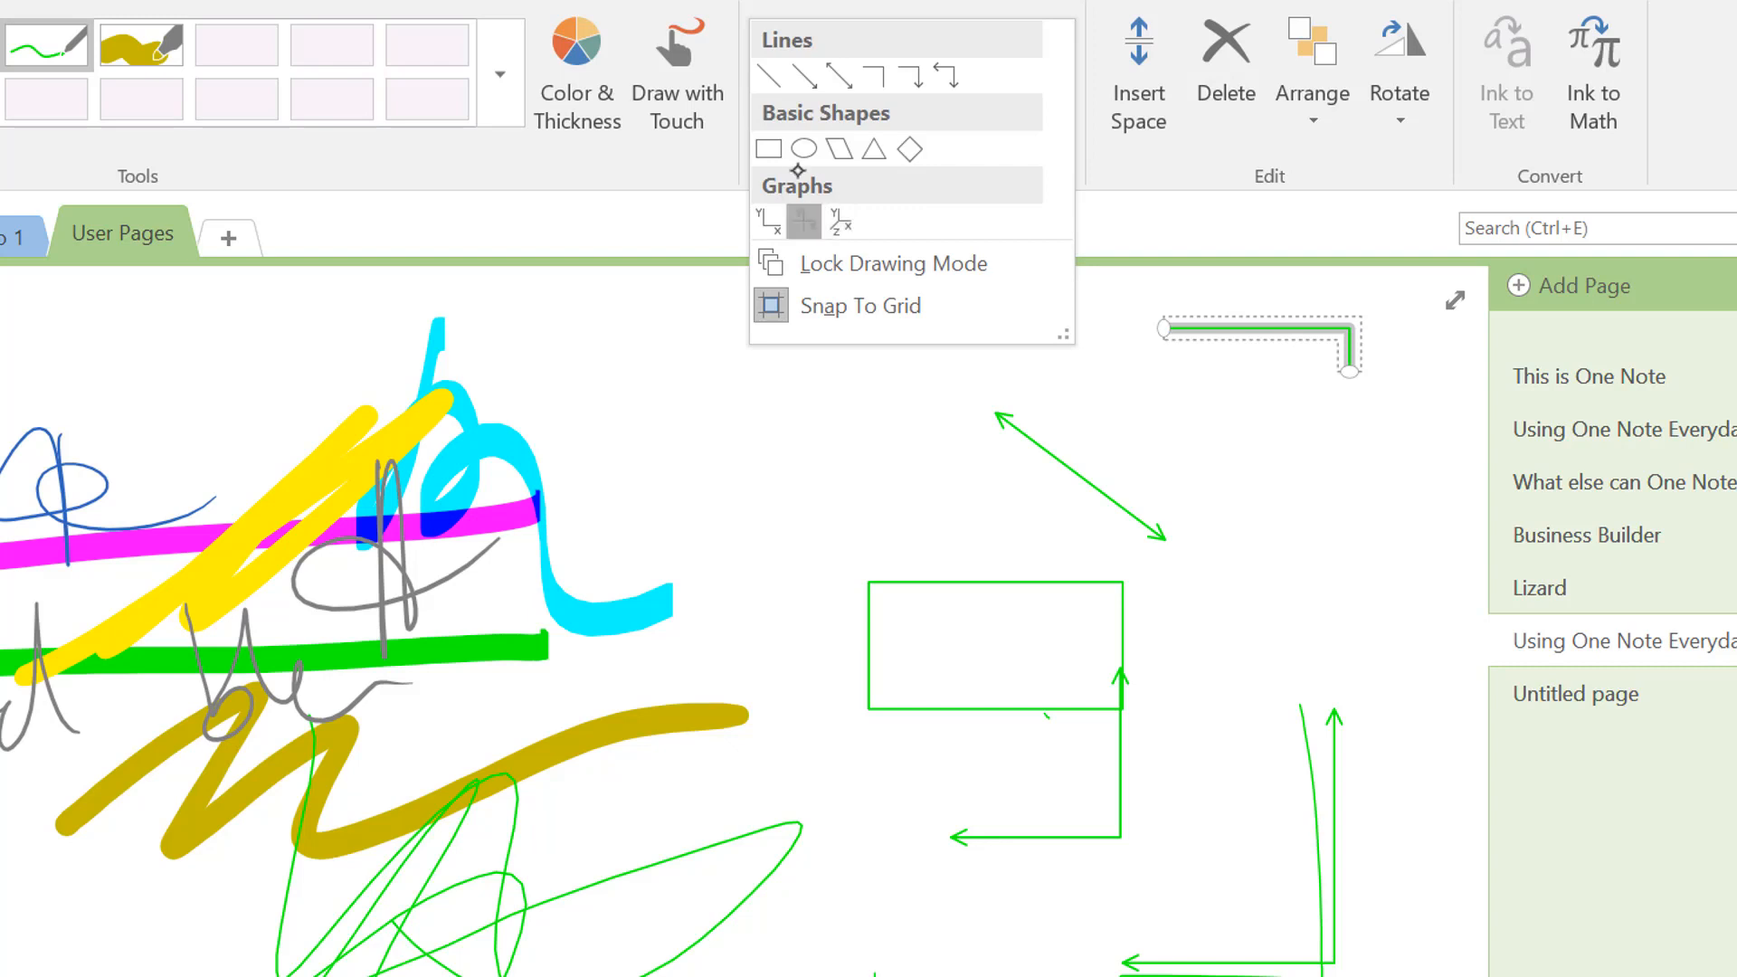
click(804, 220)
mouse_move(697, 326)
mouse_down()
mouse_move(876, 477)
mouse_move(869, 425)
mouse_up()
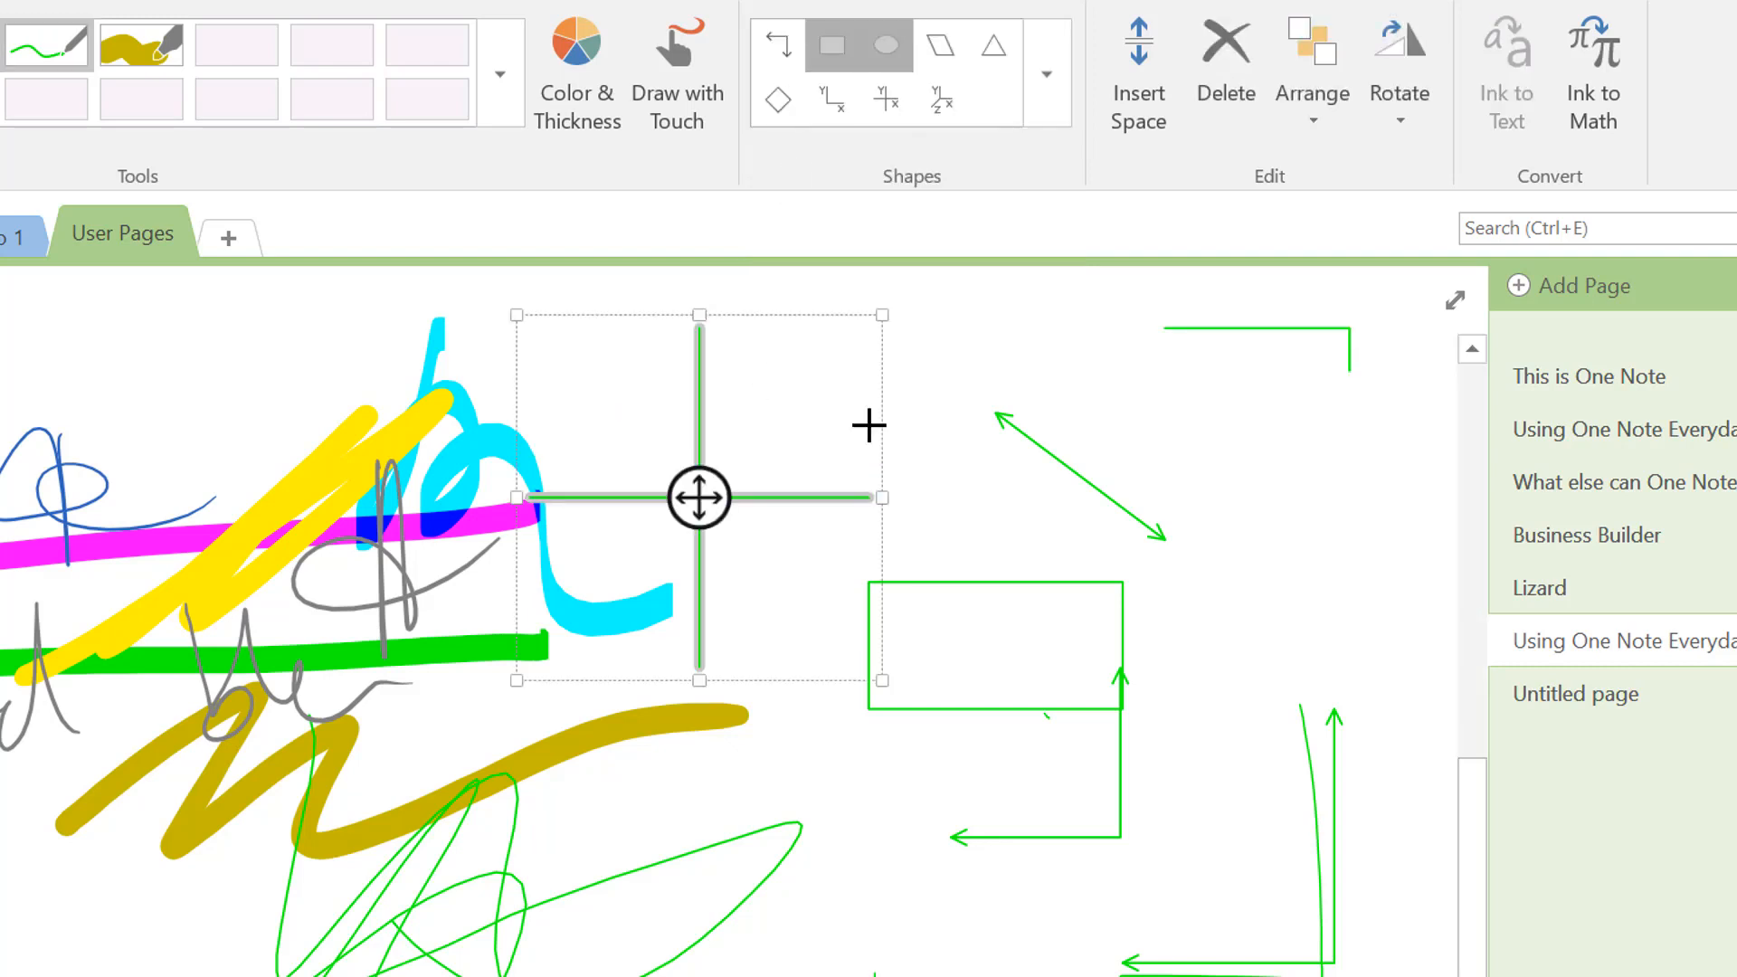
key(Escape)
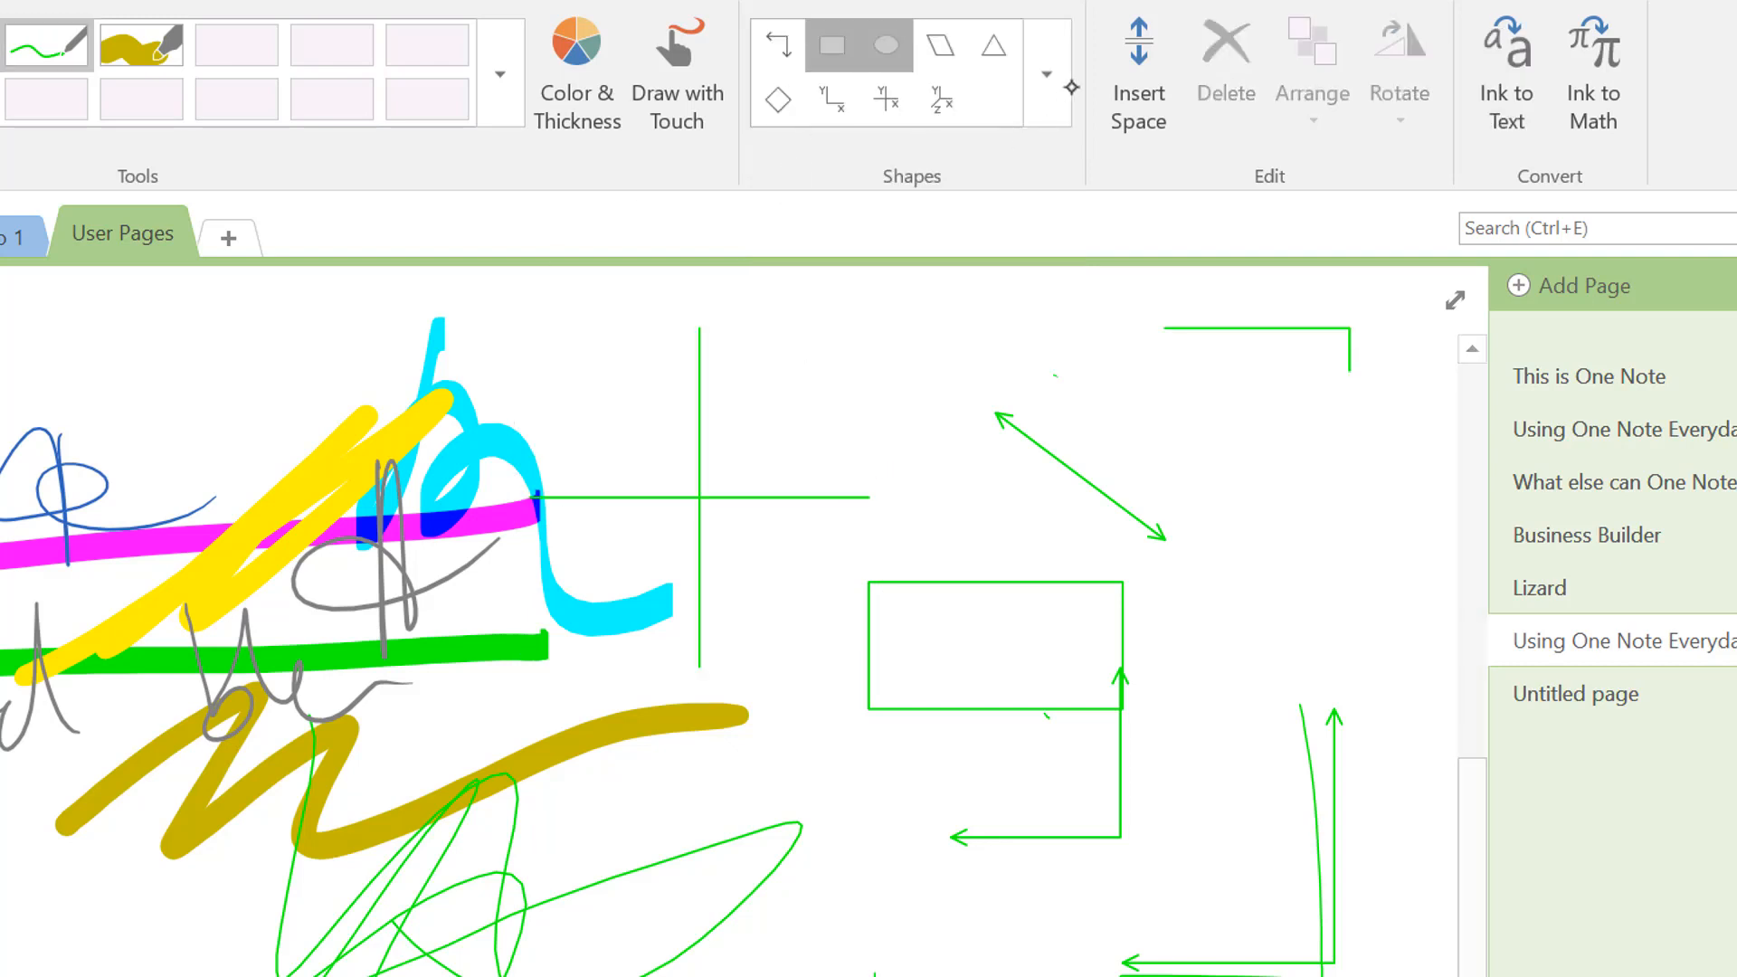
Insert vertical space beneath the handwritten words and mark the gap's upper and lower edges with thin green lines.
click(1047, 74)
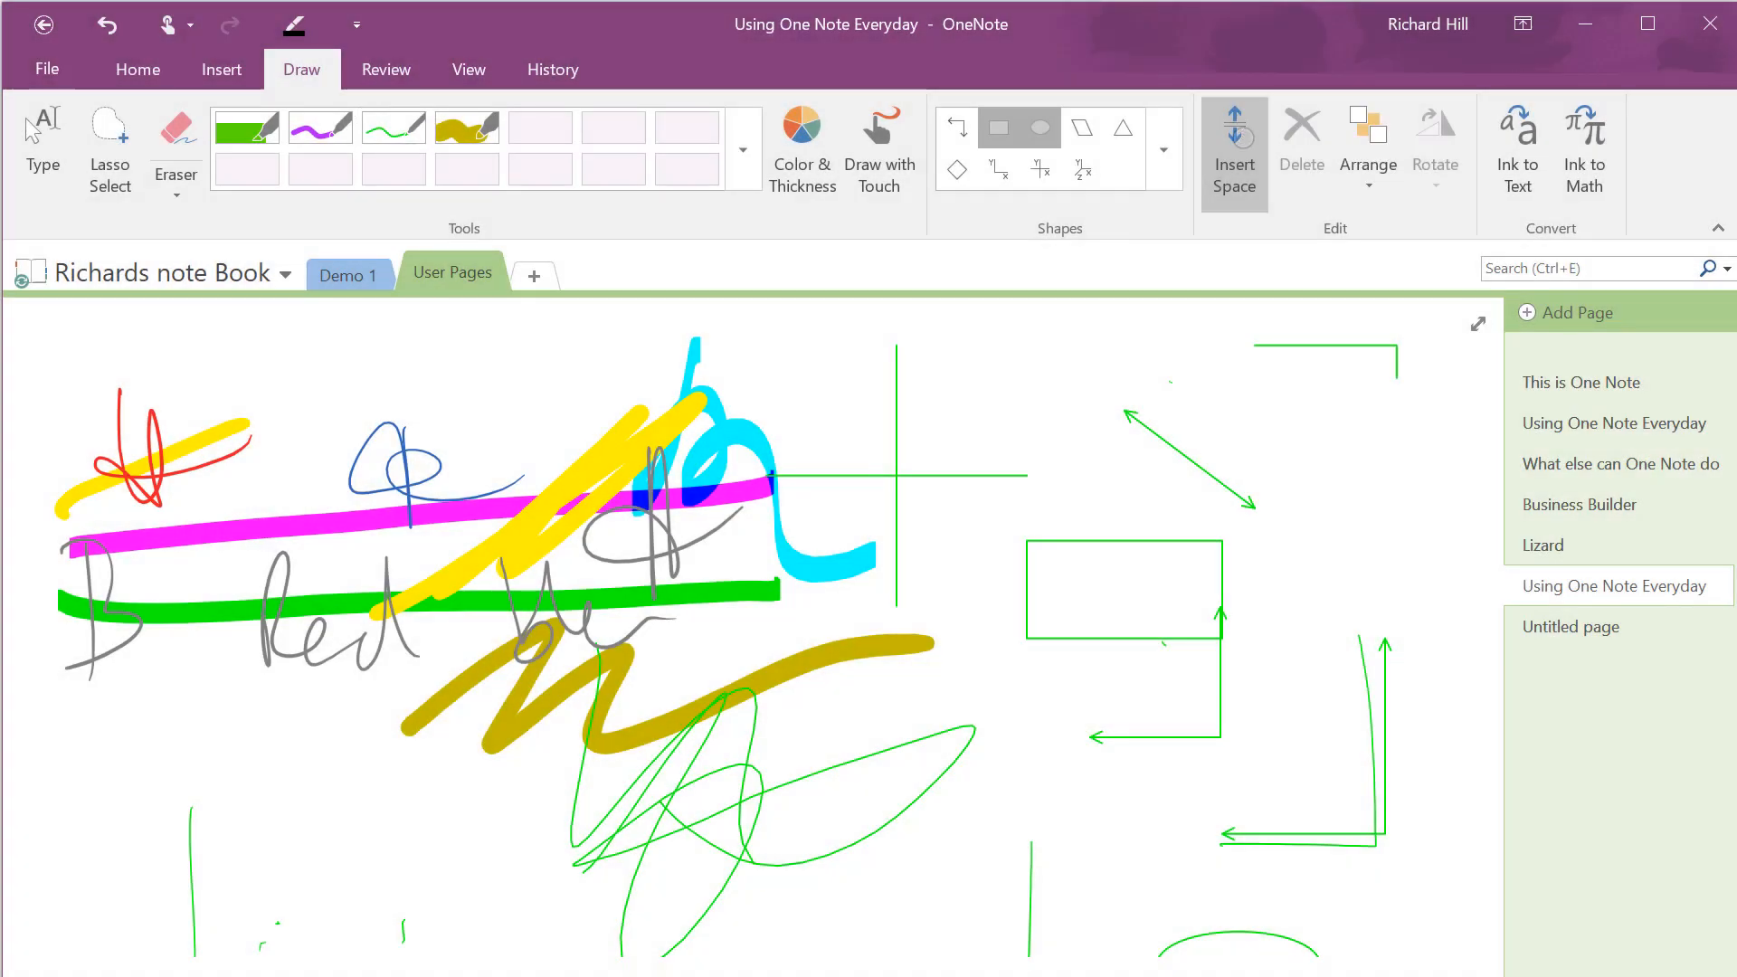
drag(1035, 512, 1034, 416)
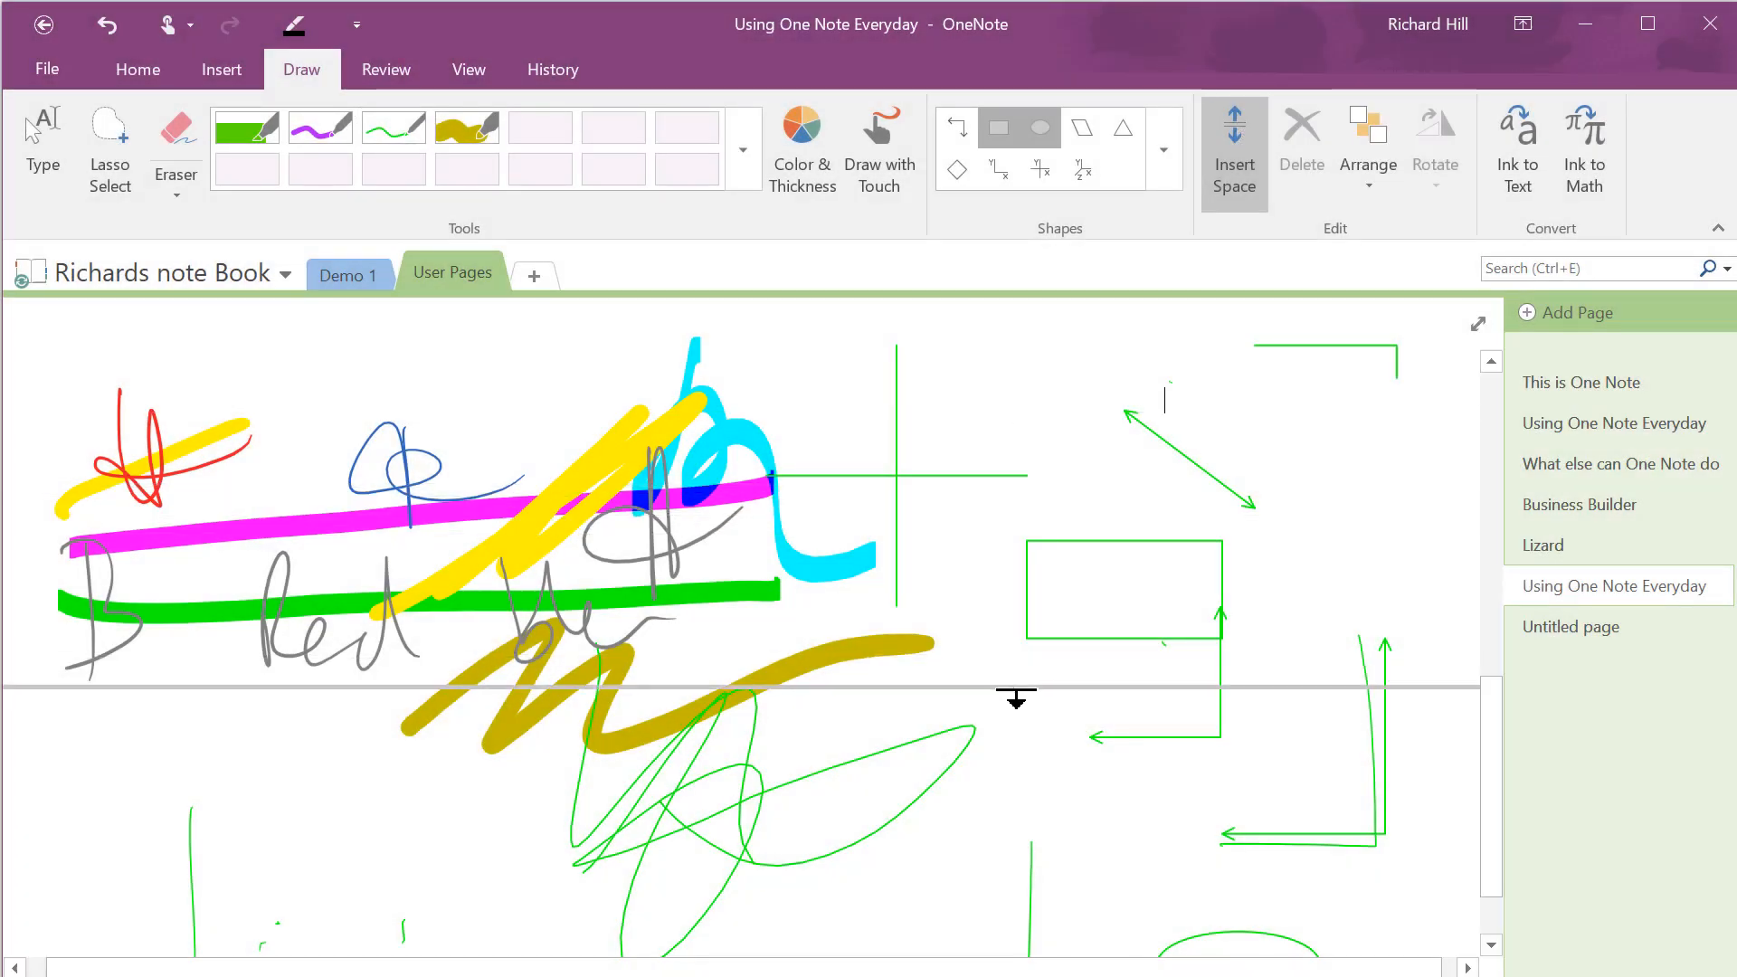
drag(977, 597, 963, 826)
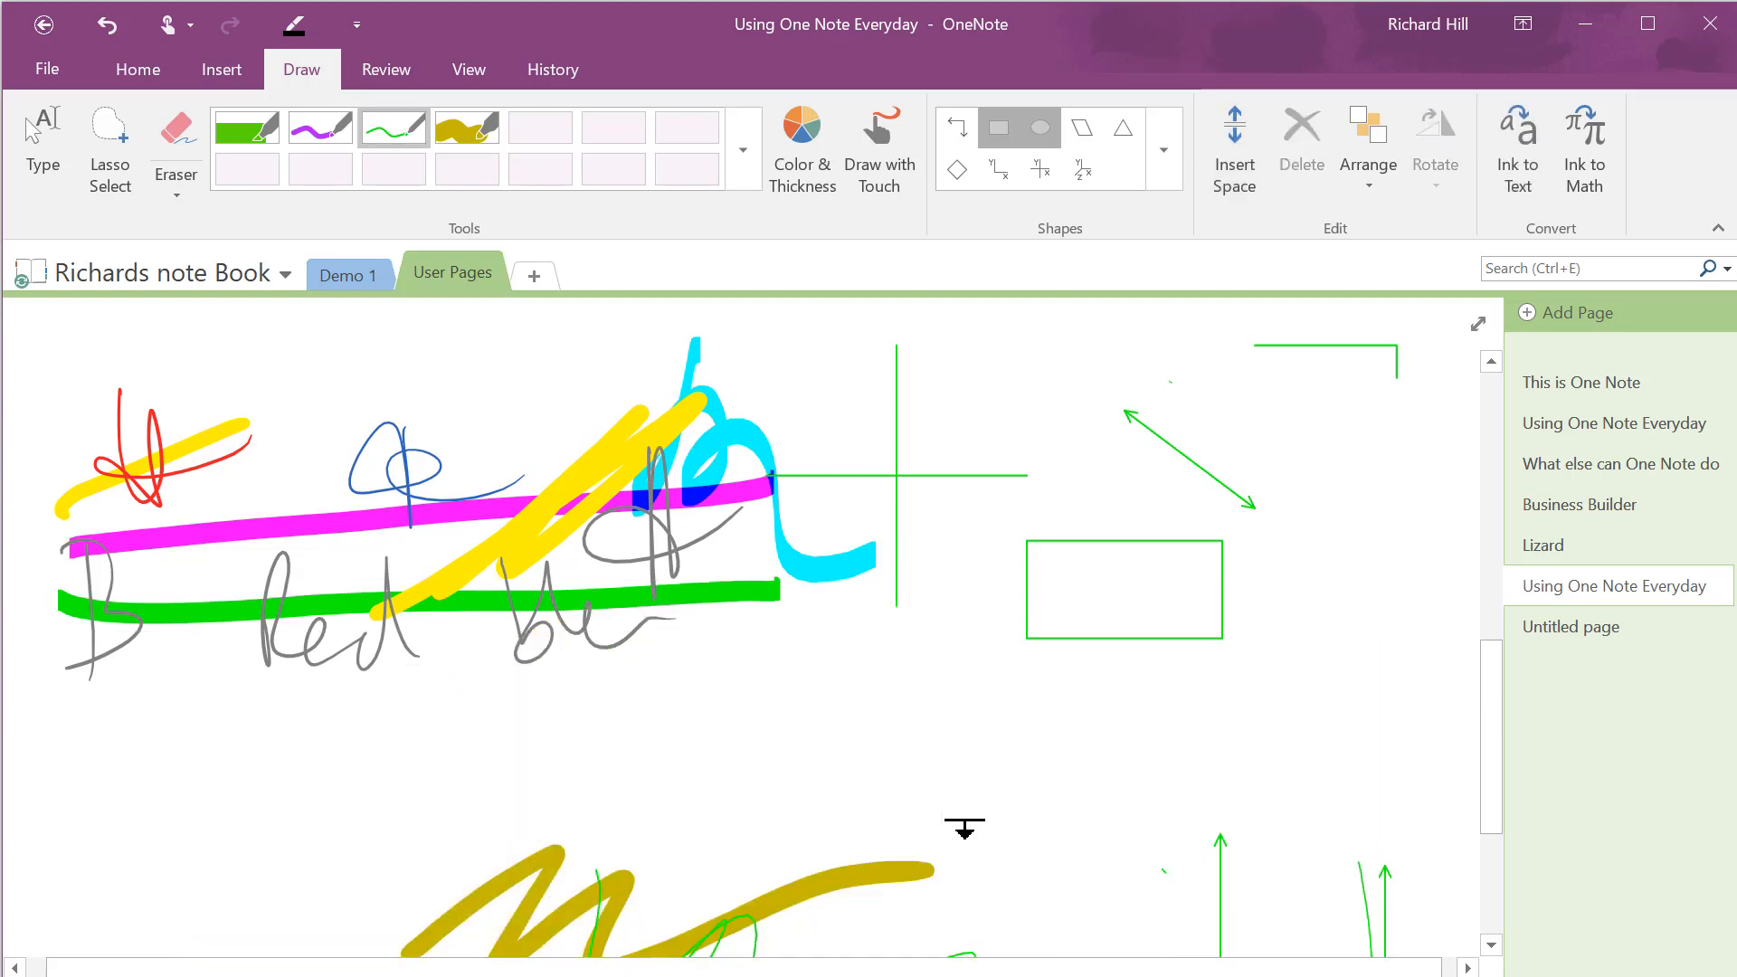
drag(208, 710, 653, 698)
drag(392, 846, 659, 825)
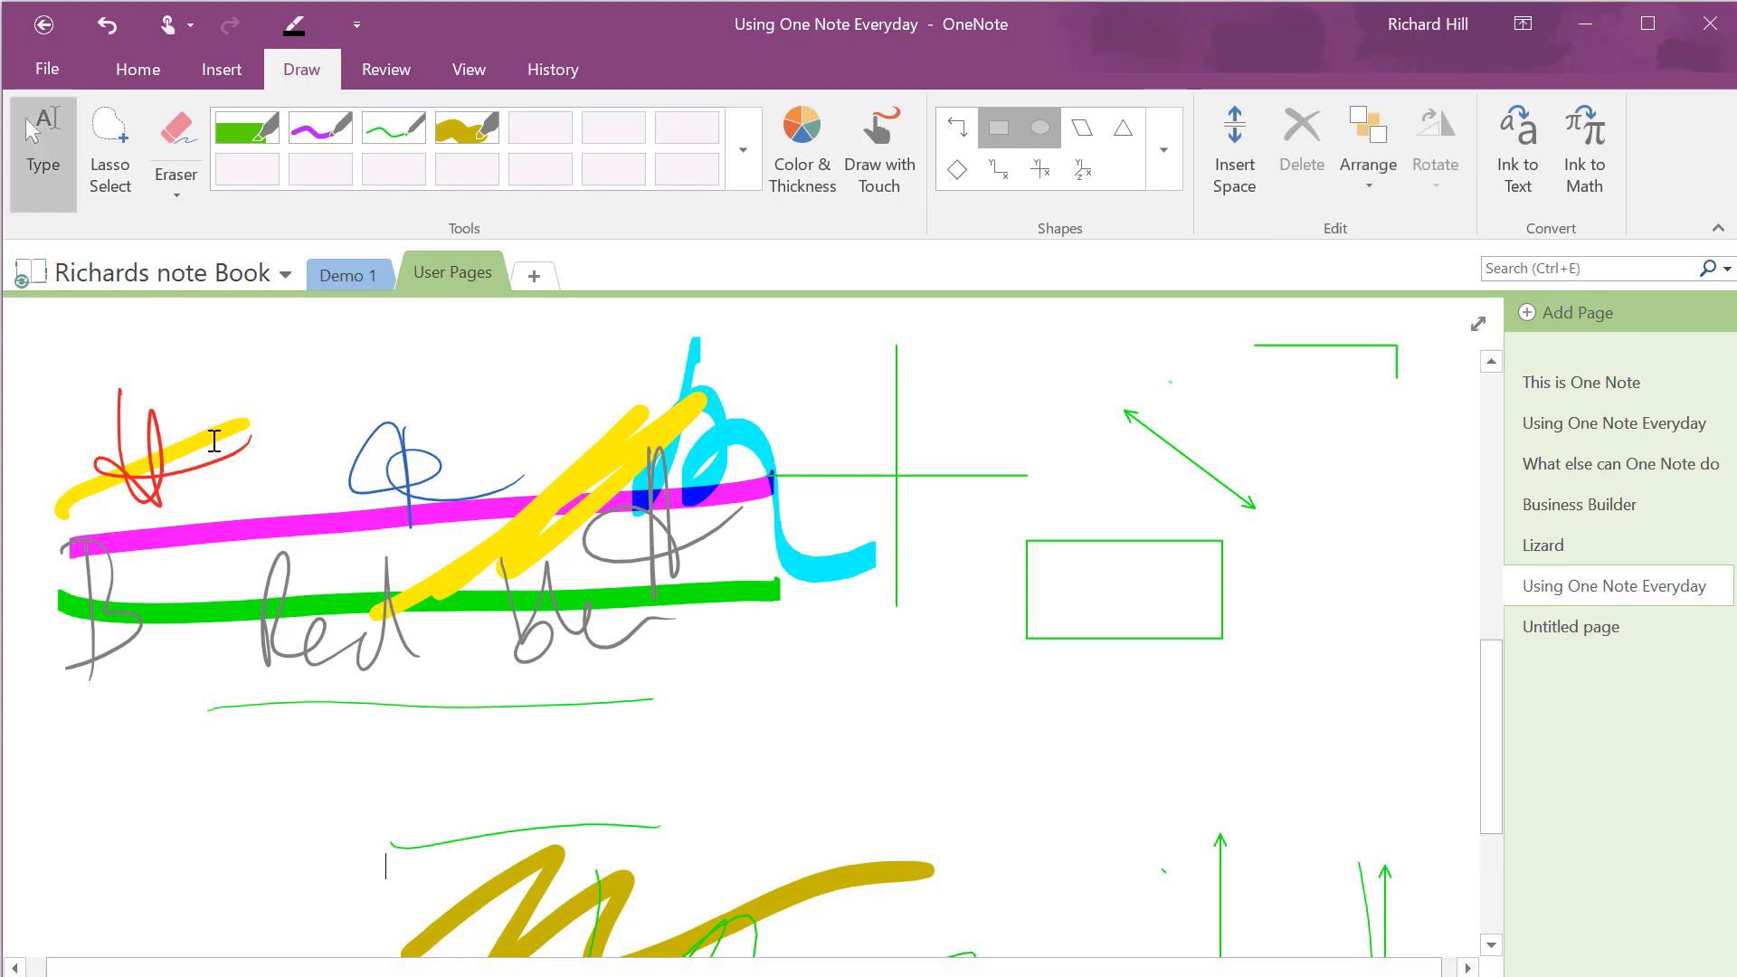
Select the coloured scribbles, highlighter bands and handwriting above the inserted gap and delete them.
mouse_move(39, 374)
mouse_down()
mouse_move(82, 412)
mouse_move(849, 749)
mouse_move(974, 744)
mouse_up()
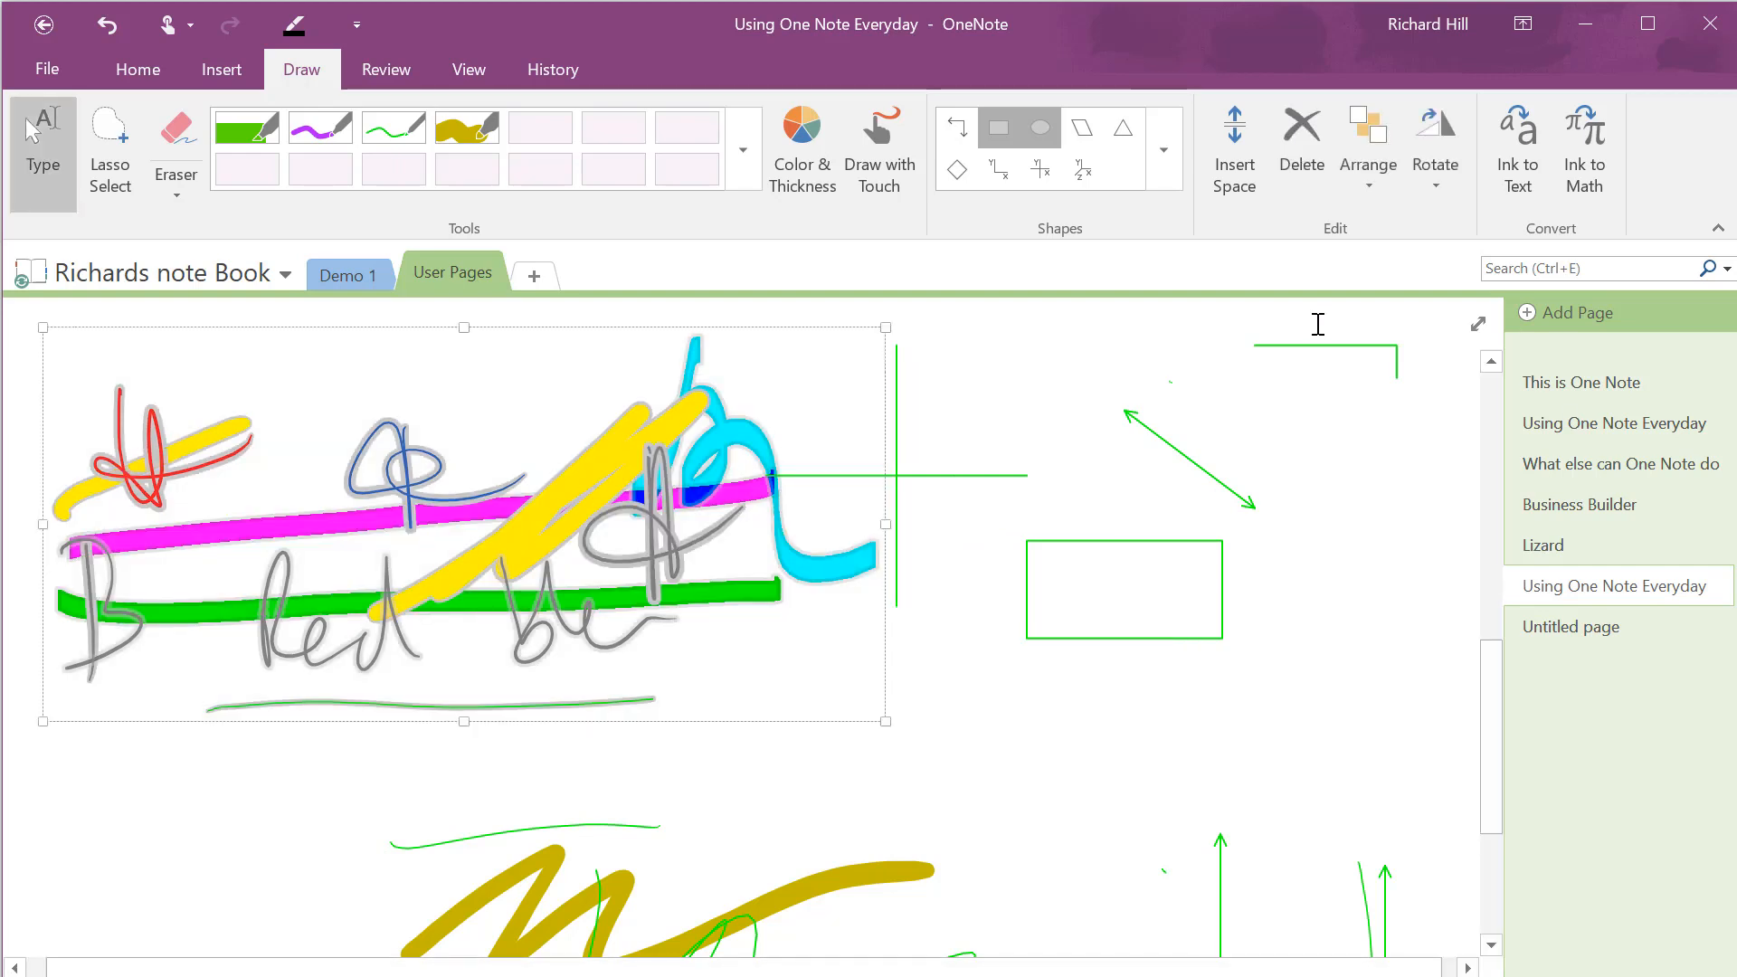
click(1308, 138)
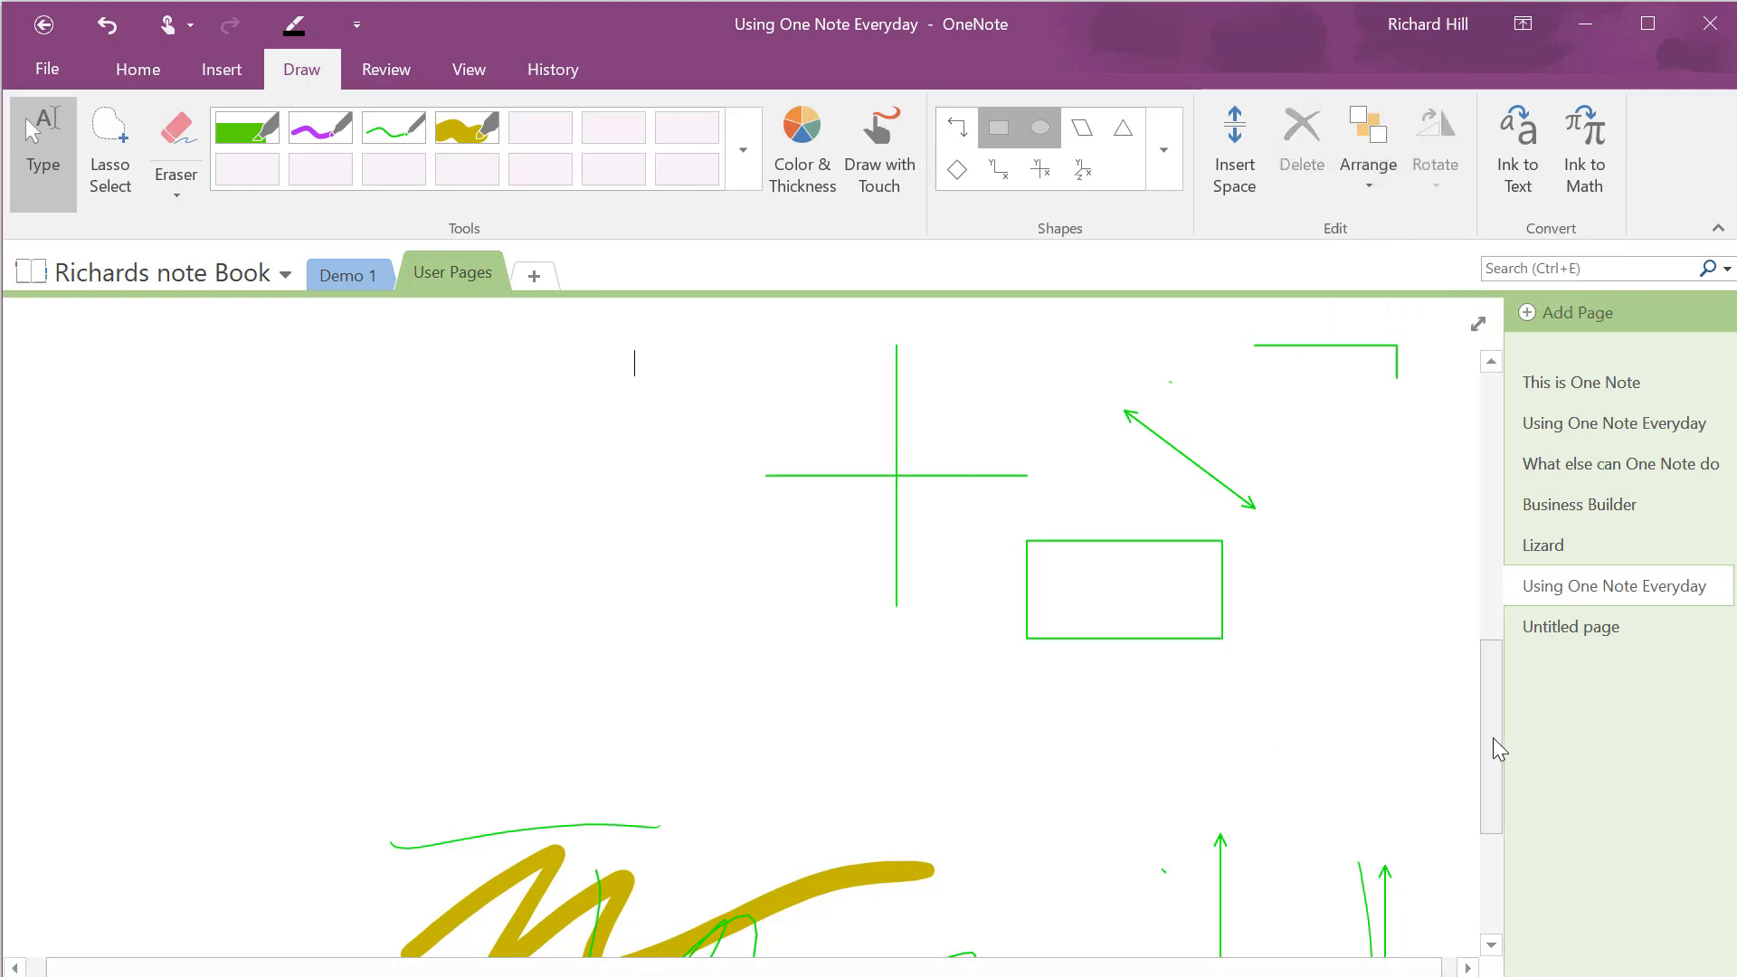
Enlarge the selected gold and green scribbles together and send the green scribble to the back.
drag(1493, 737, 1488, 849)
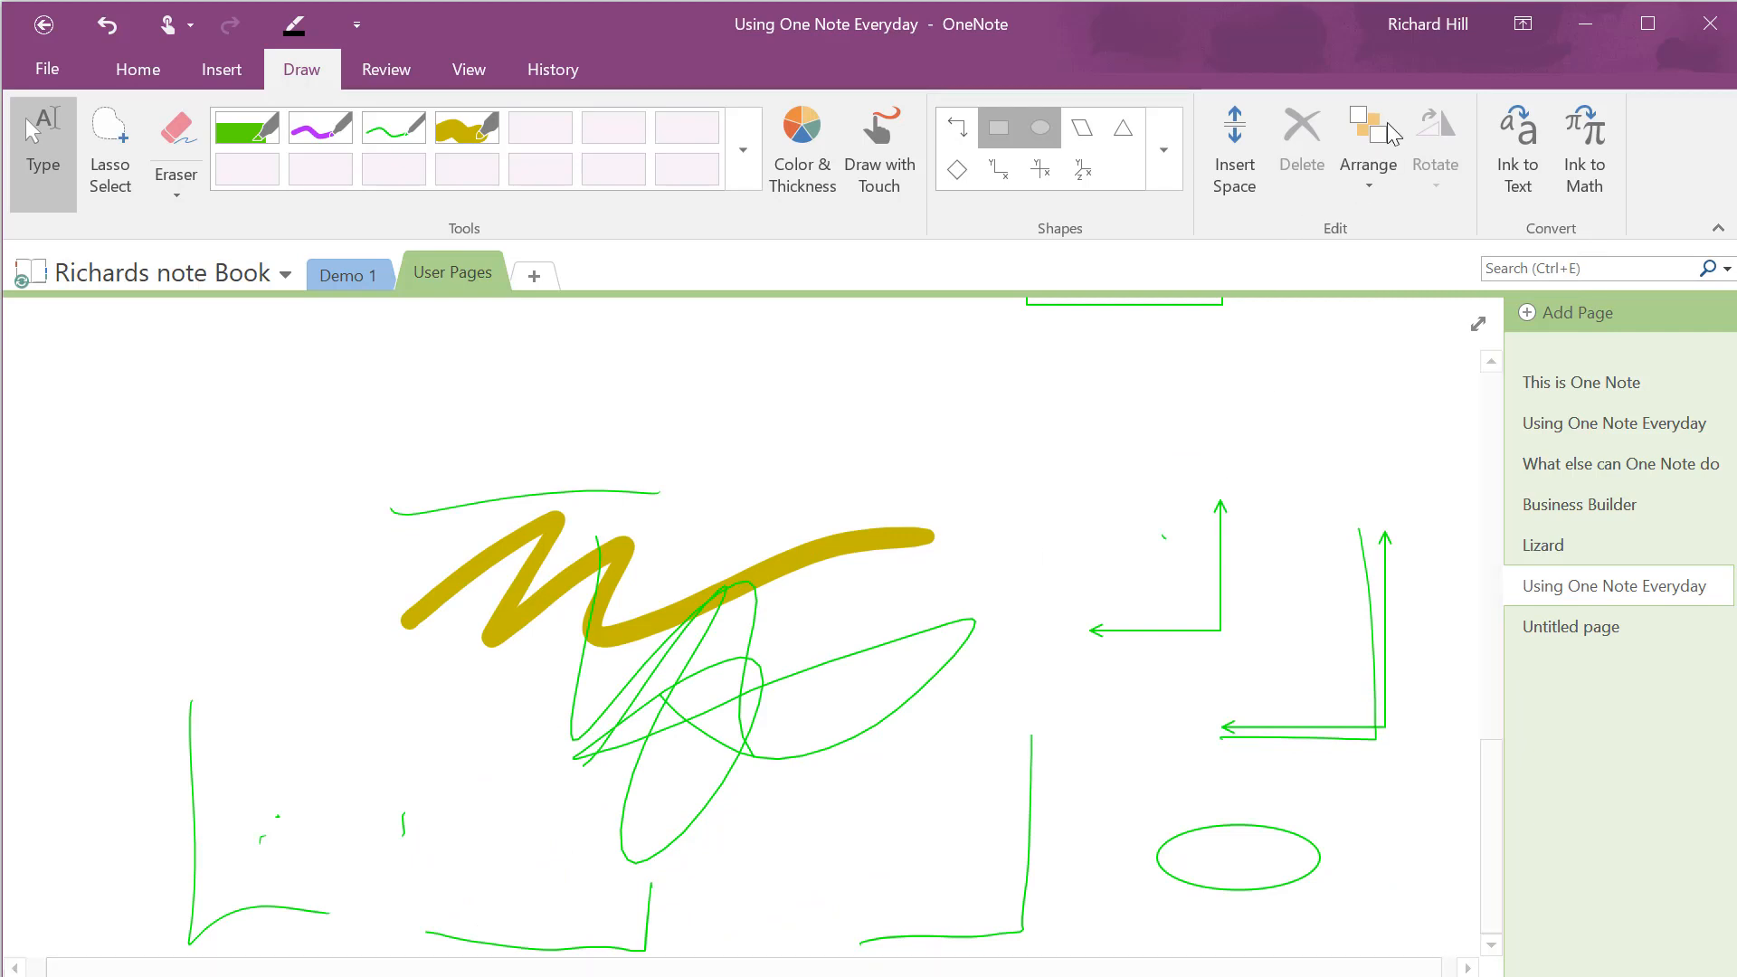
click(1368, 149)
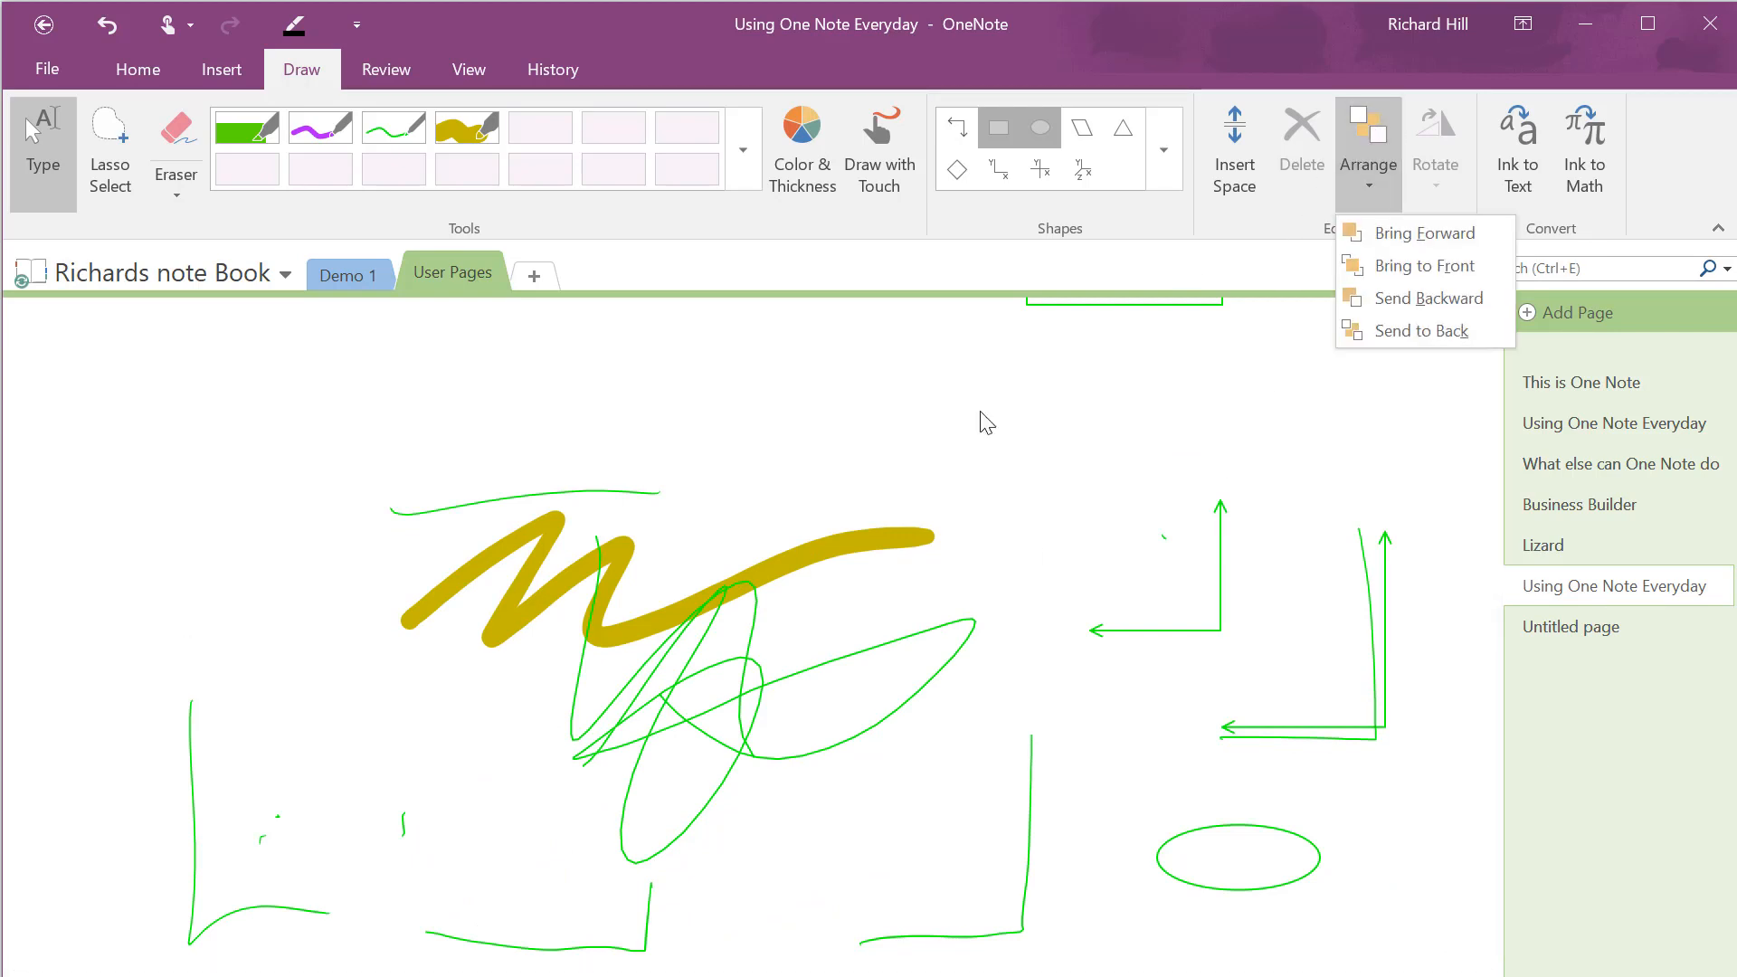
click(1406, 242)
drag(396, 452, 894, 816)
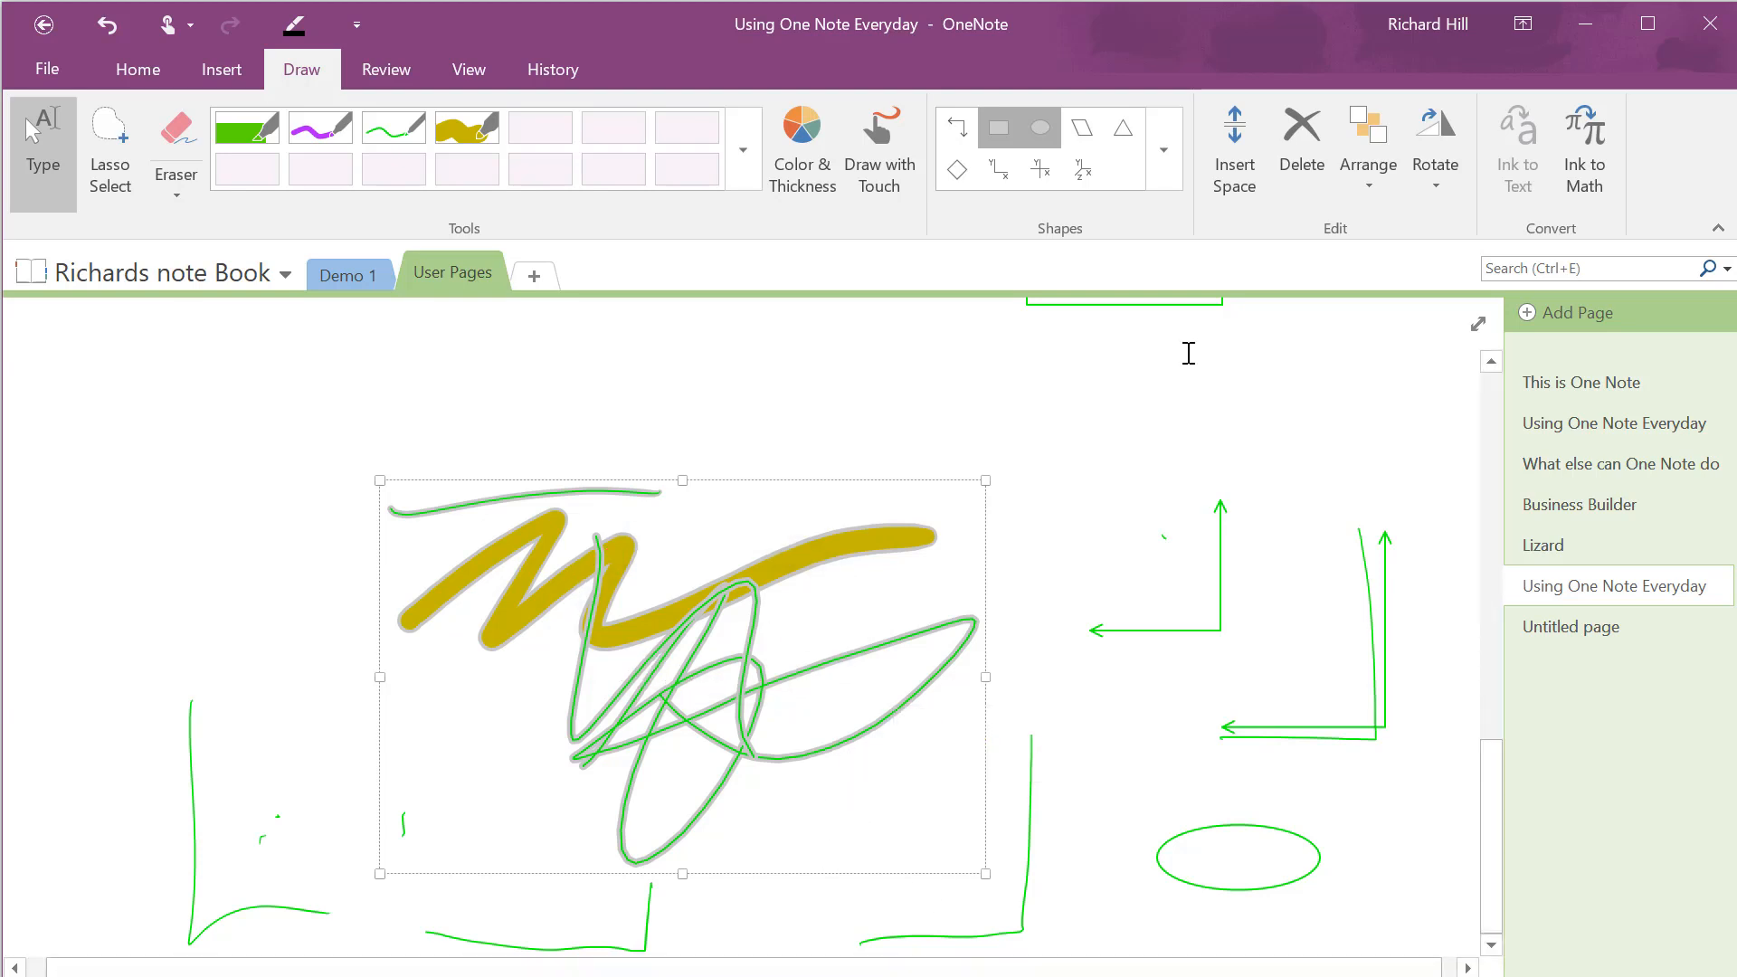
click(1372, 168)
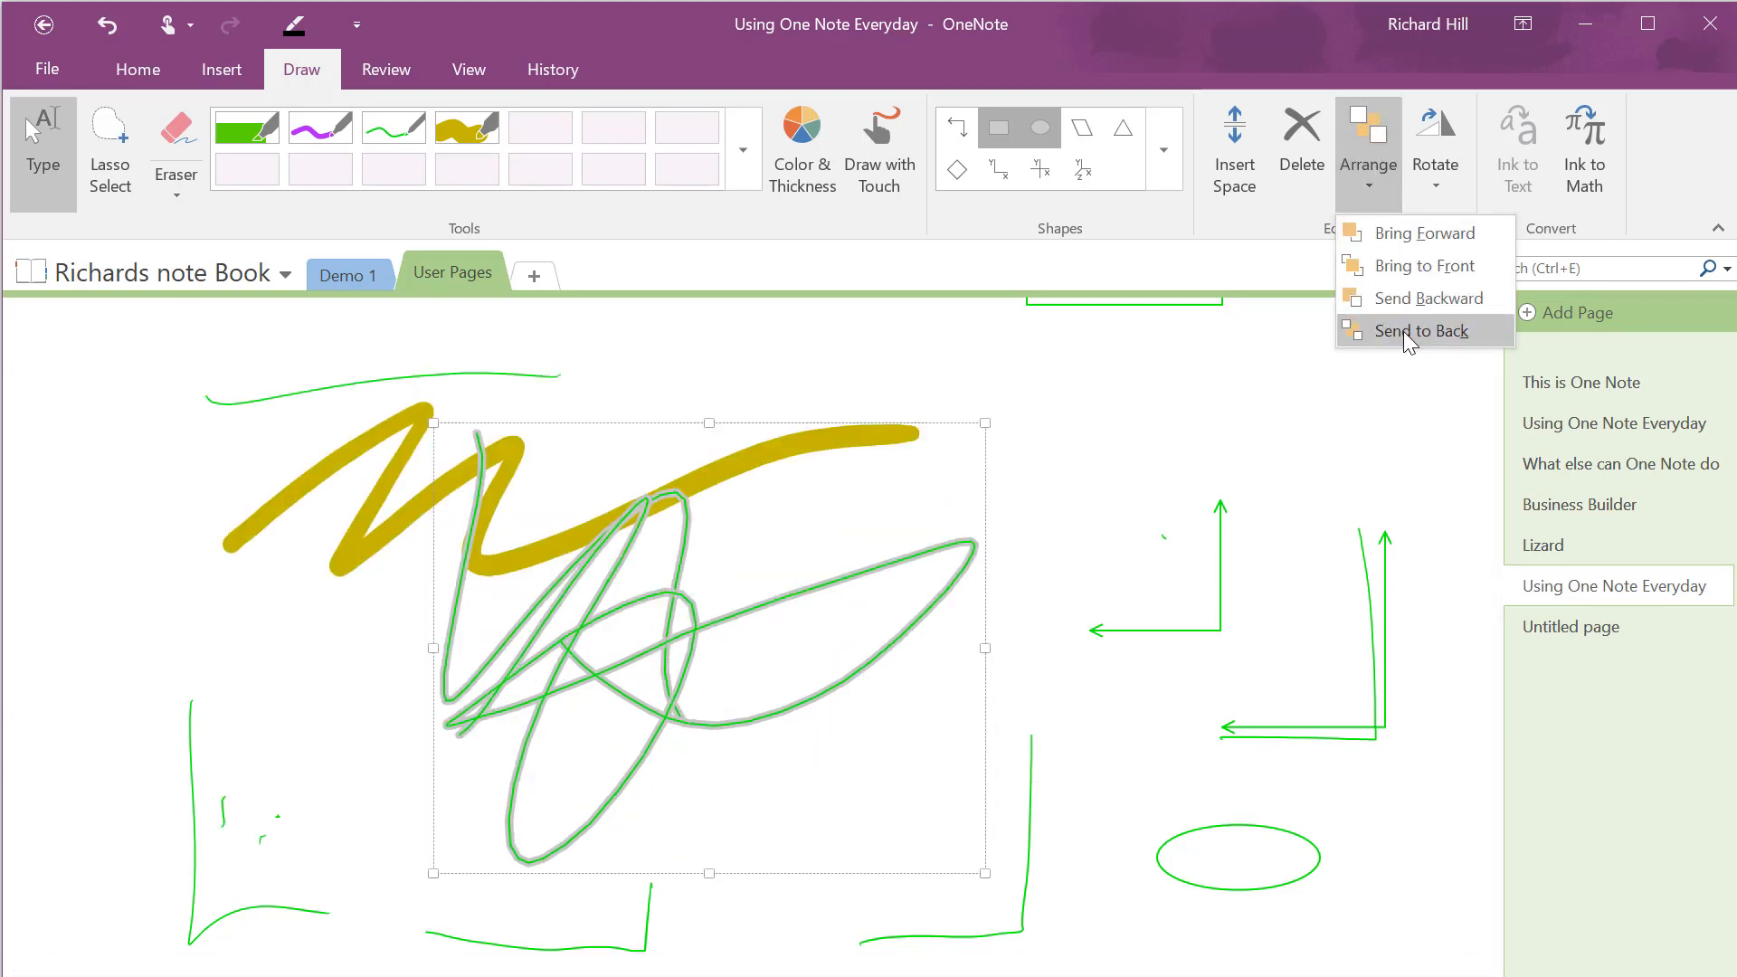
click(1404, 331)
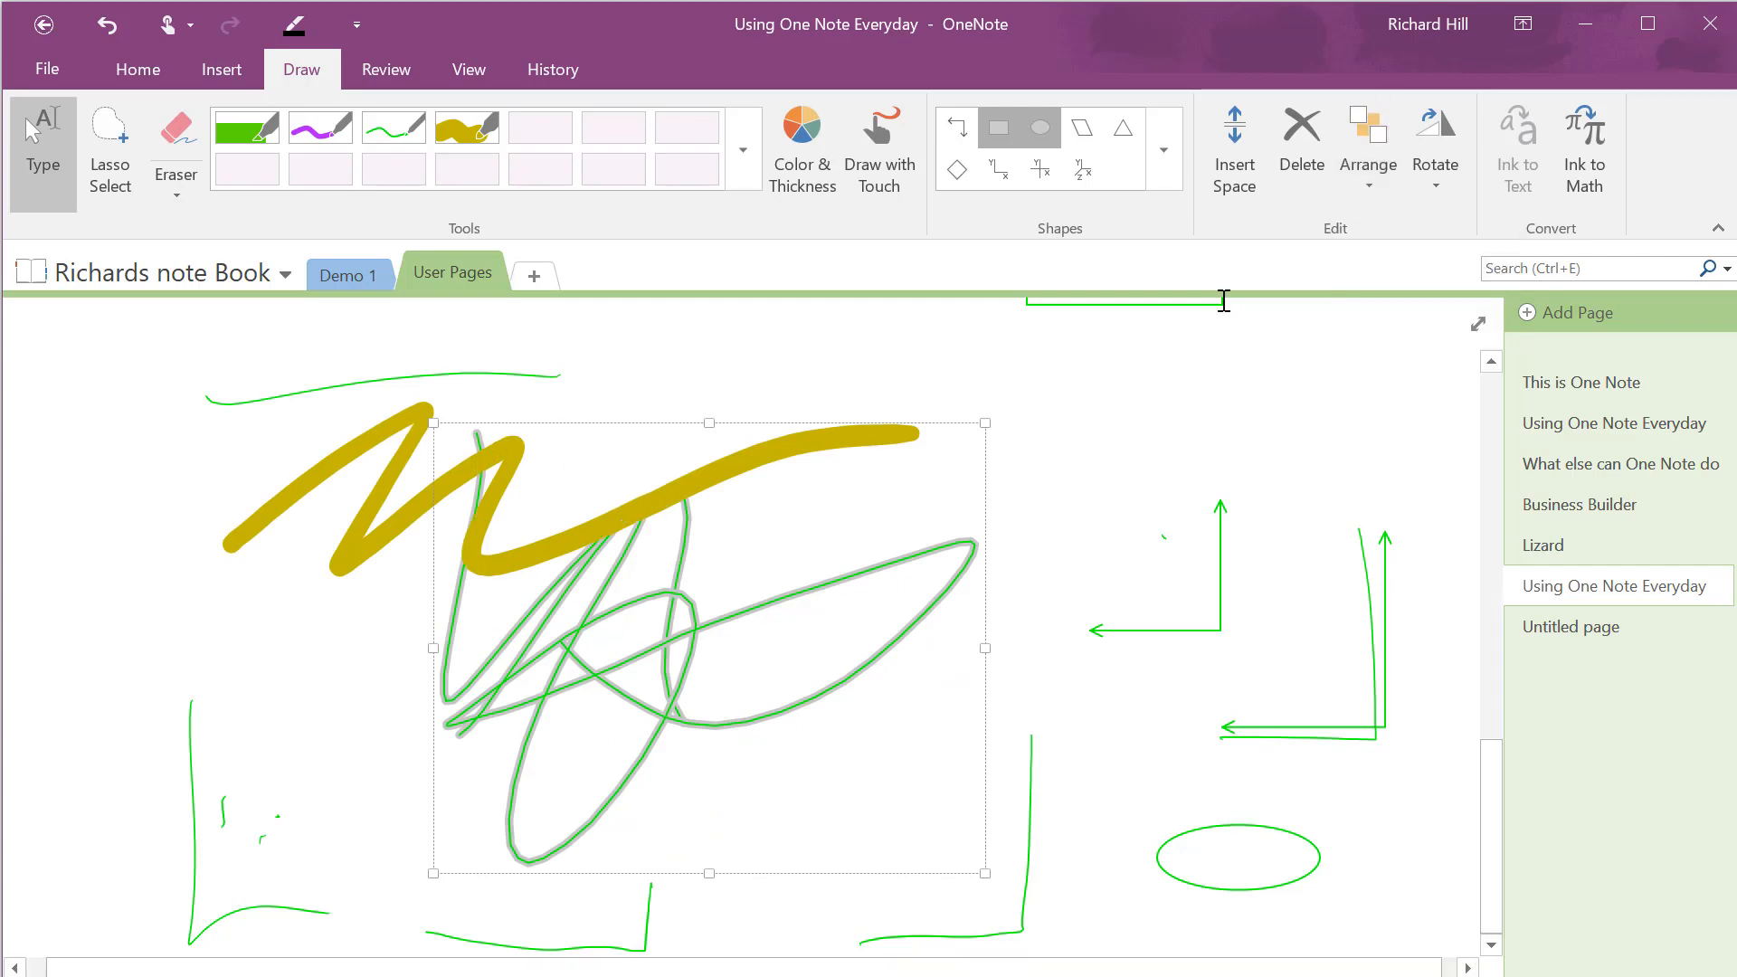
Bring the green scribble to the front and rotate it left by 45°.
click(1373, 163)
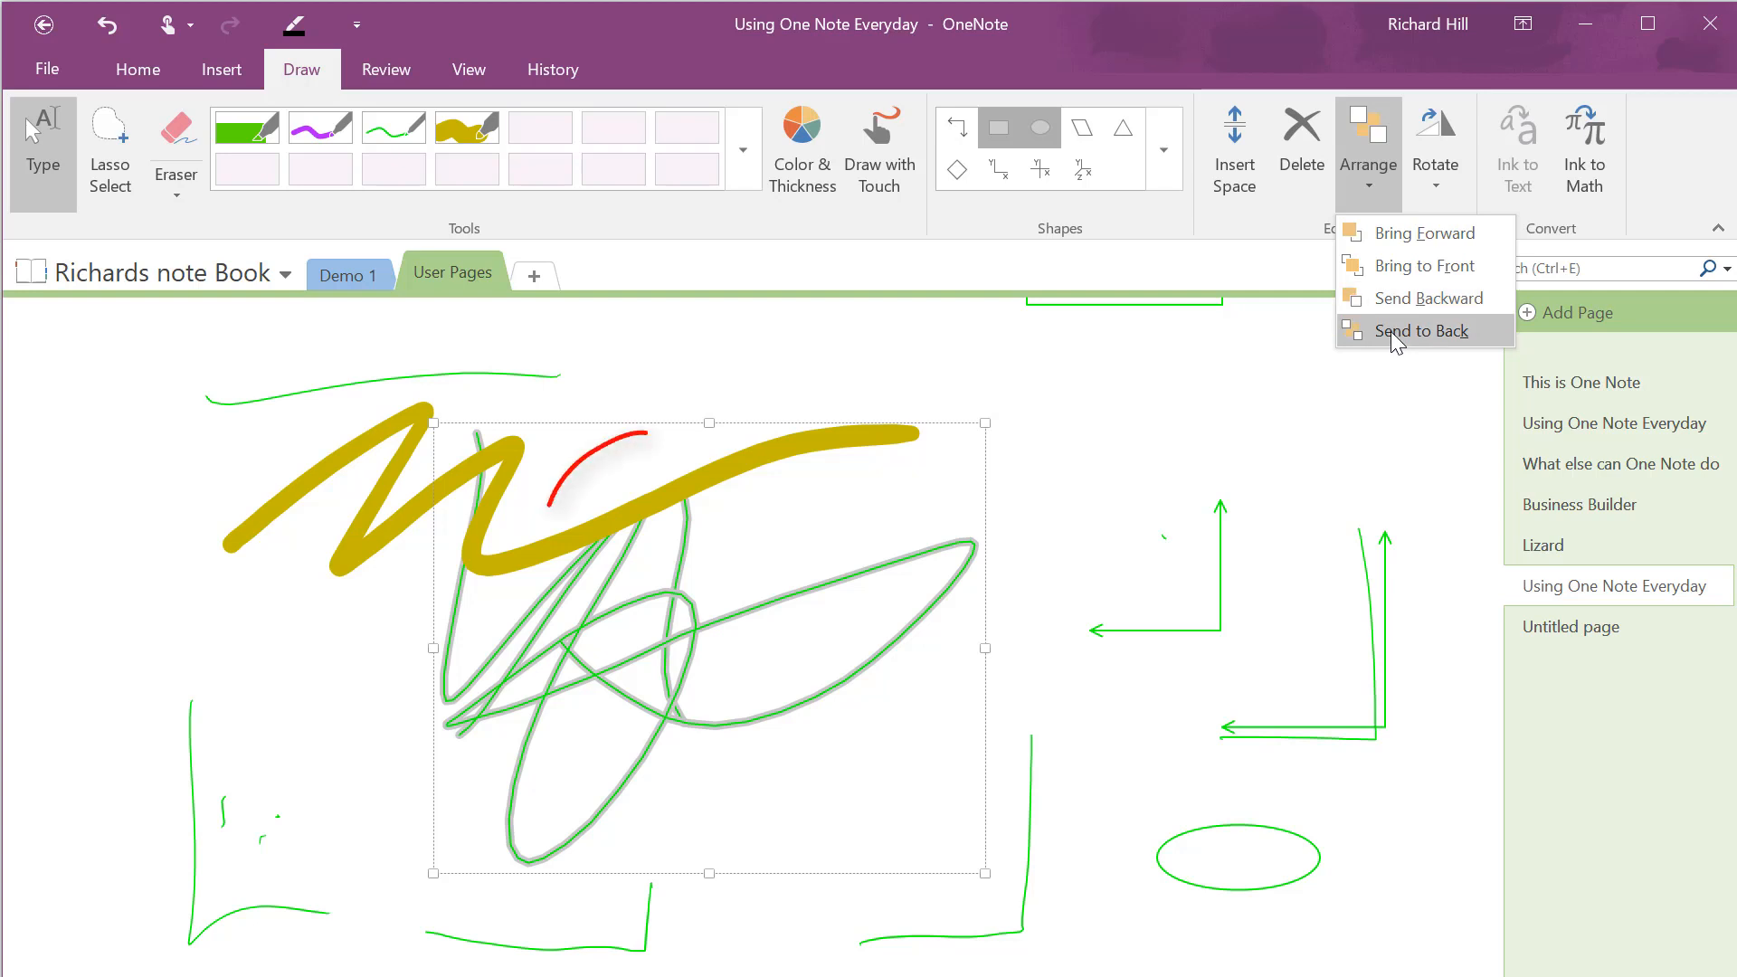
click(1399, 270)
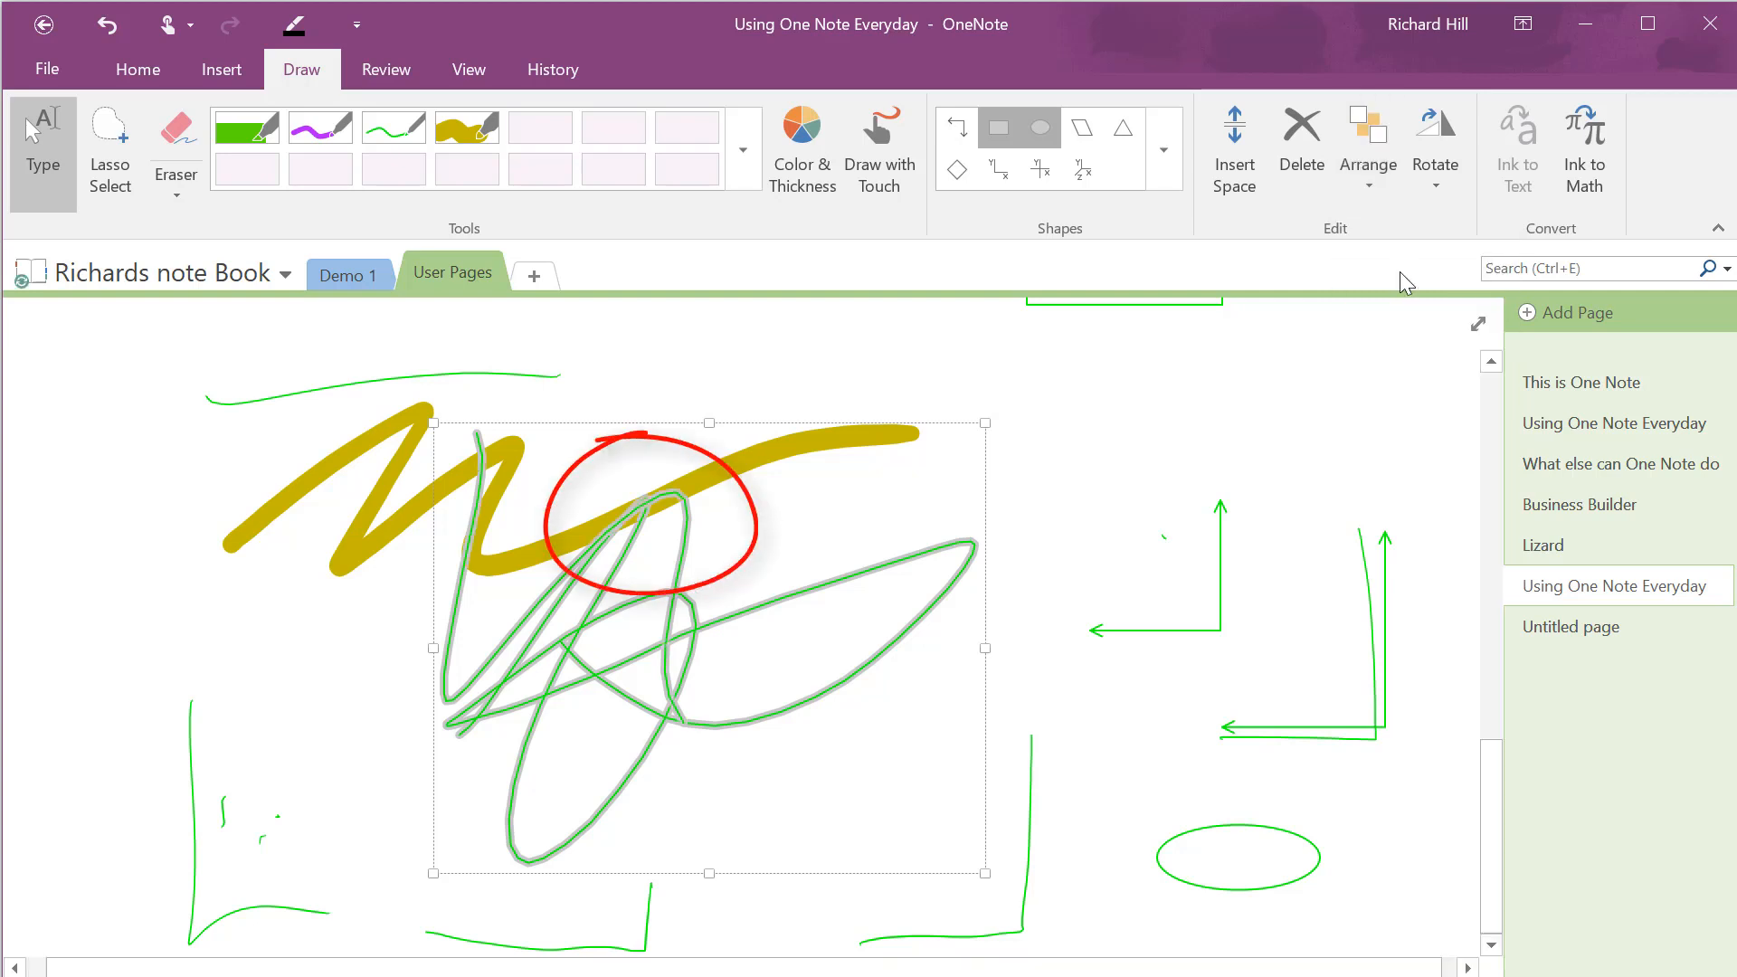
click(1454, 182)
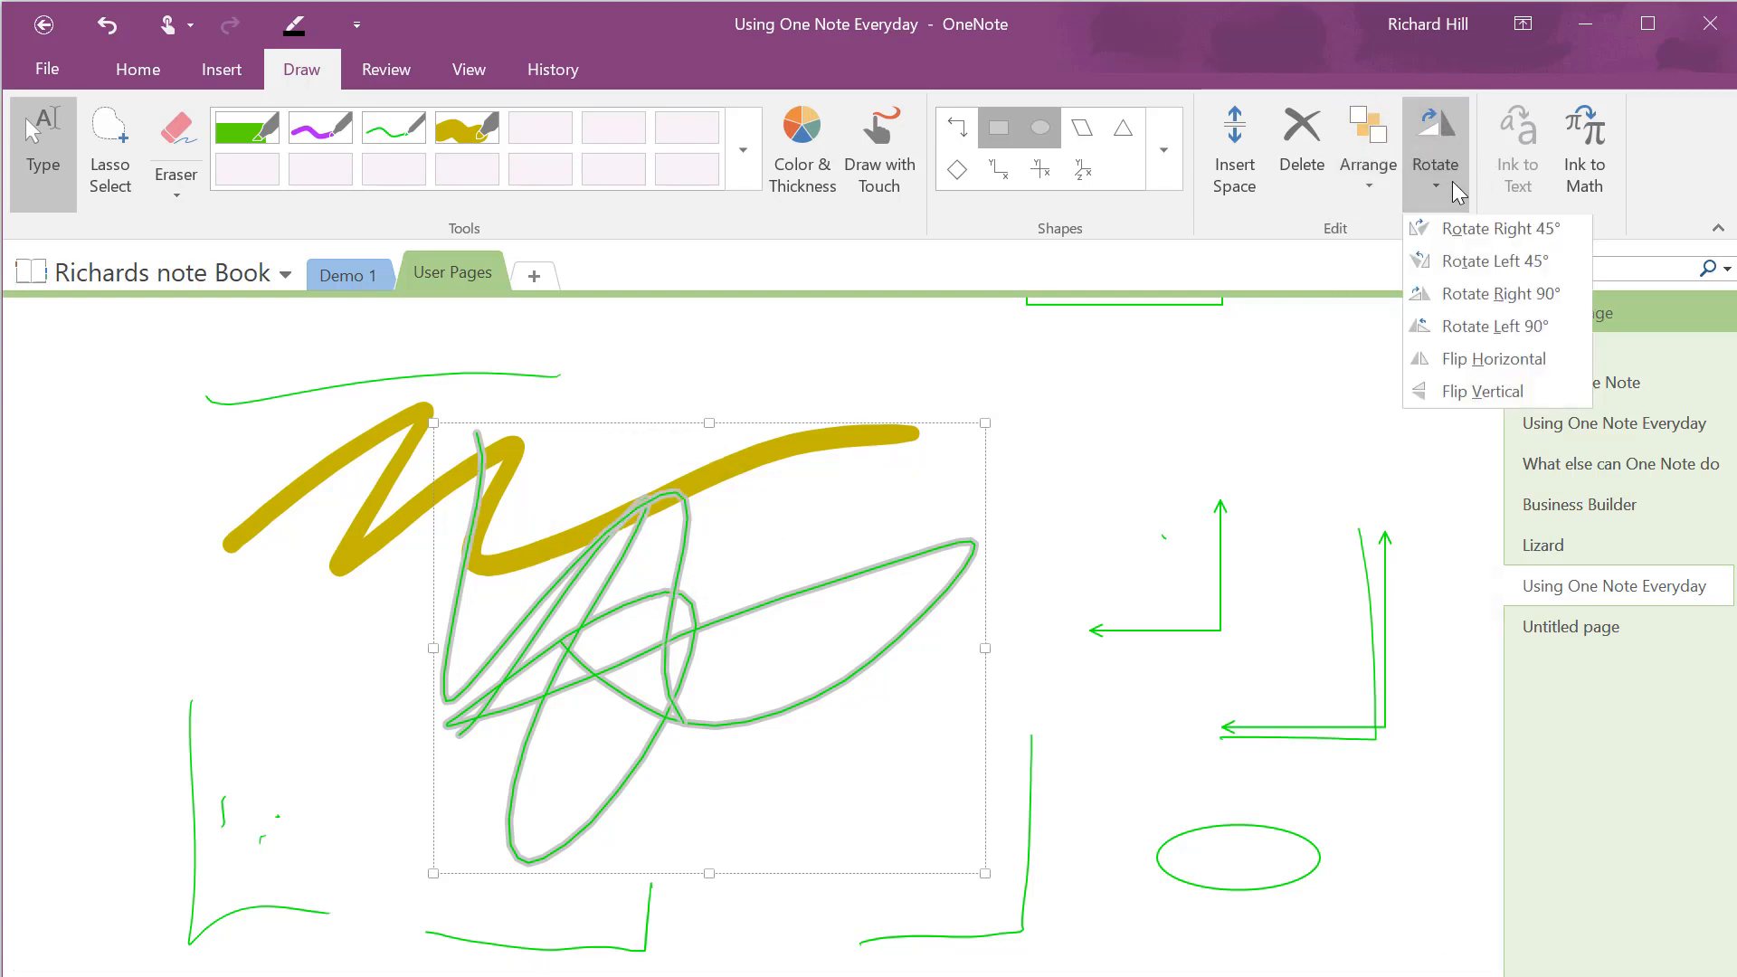
click(1472, 236)
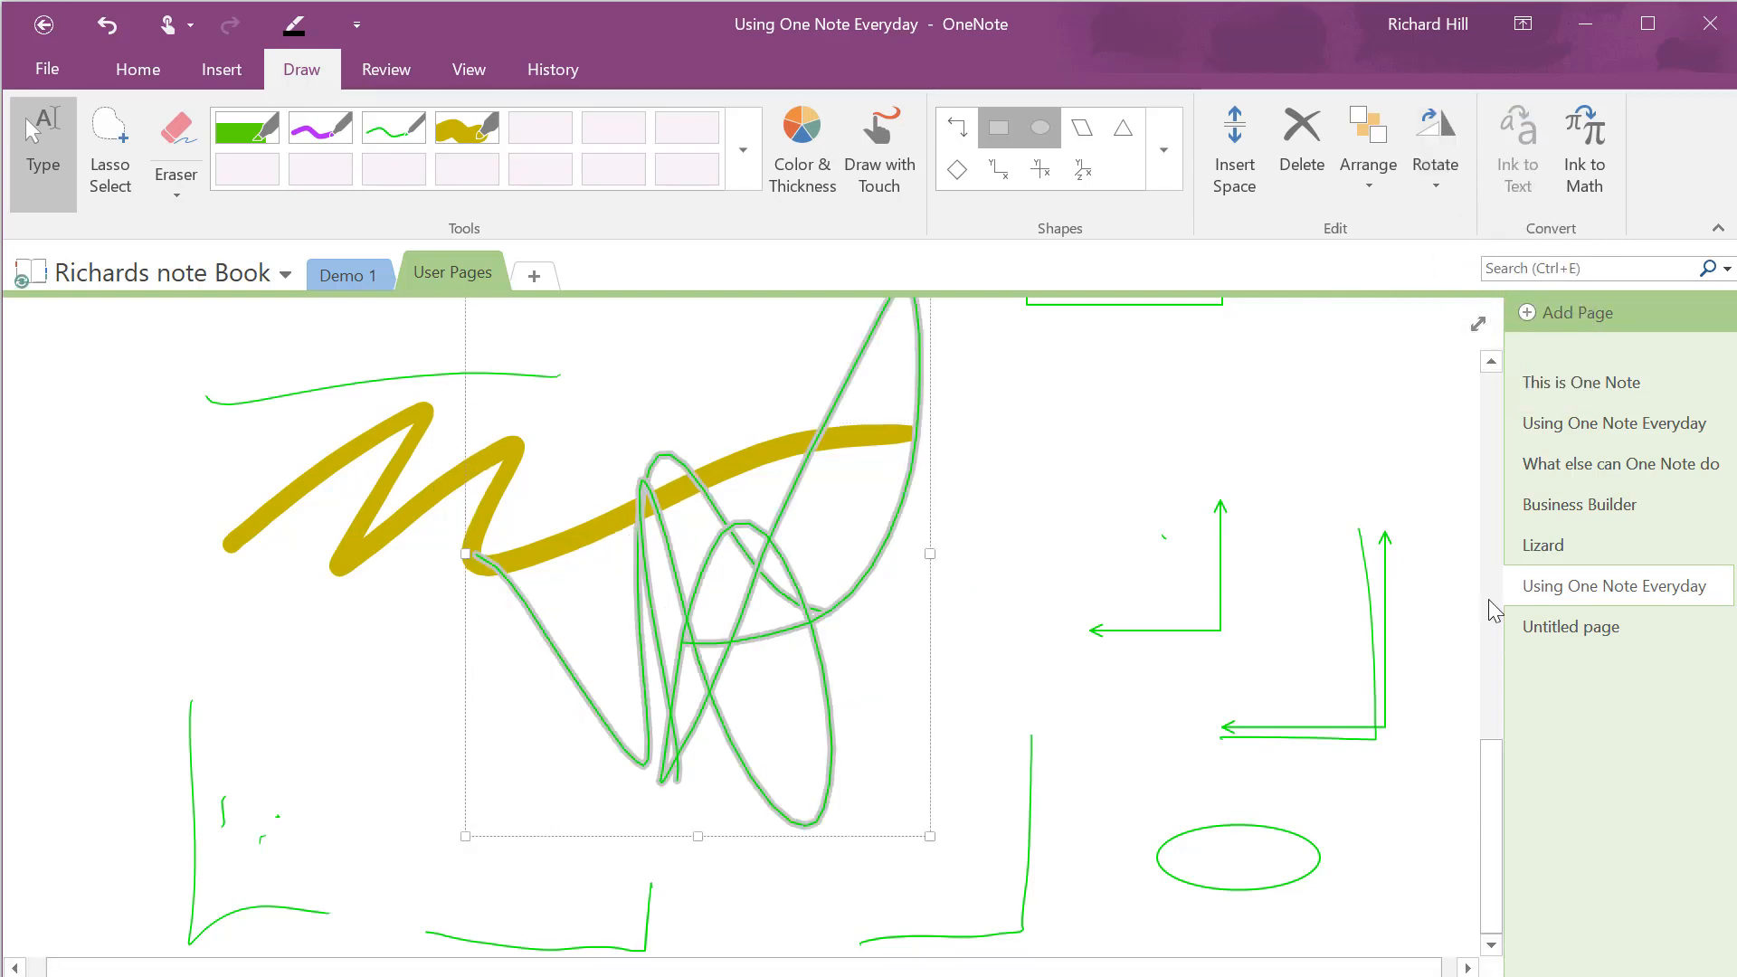
Convert the handwritten word "PART" near the page title to typed text and undo the conversion.
drag(1488, 807, 1531, 447)
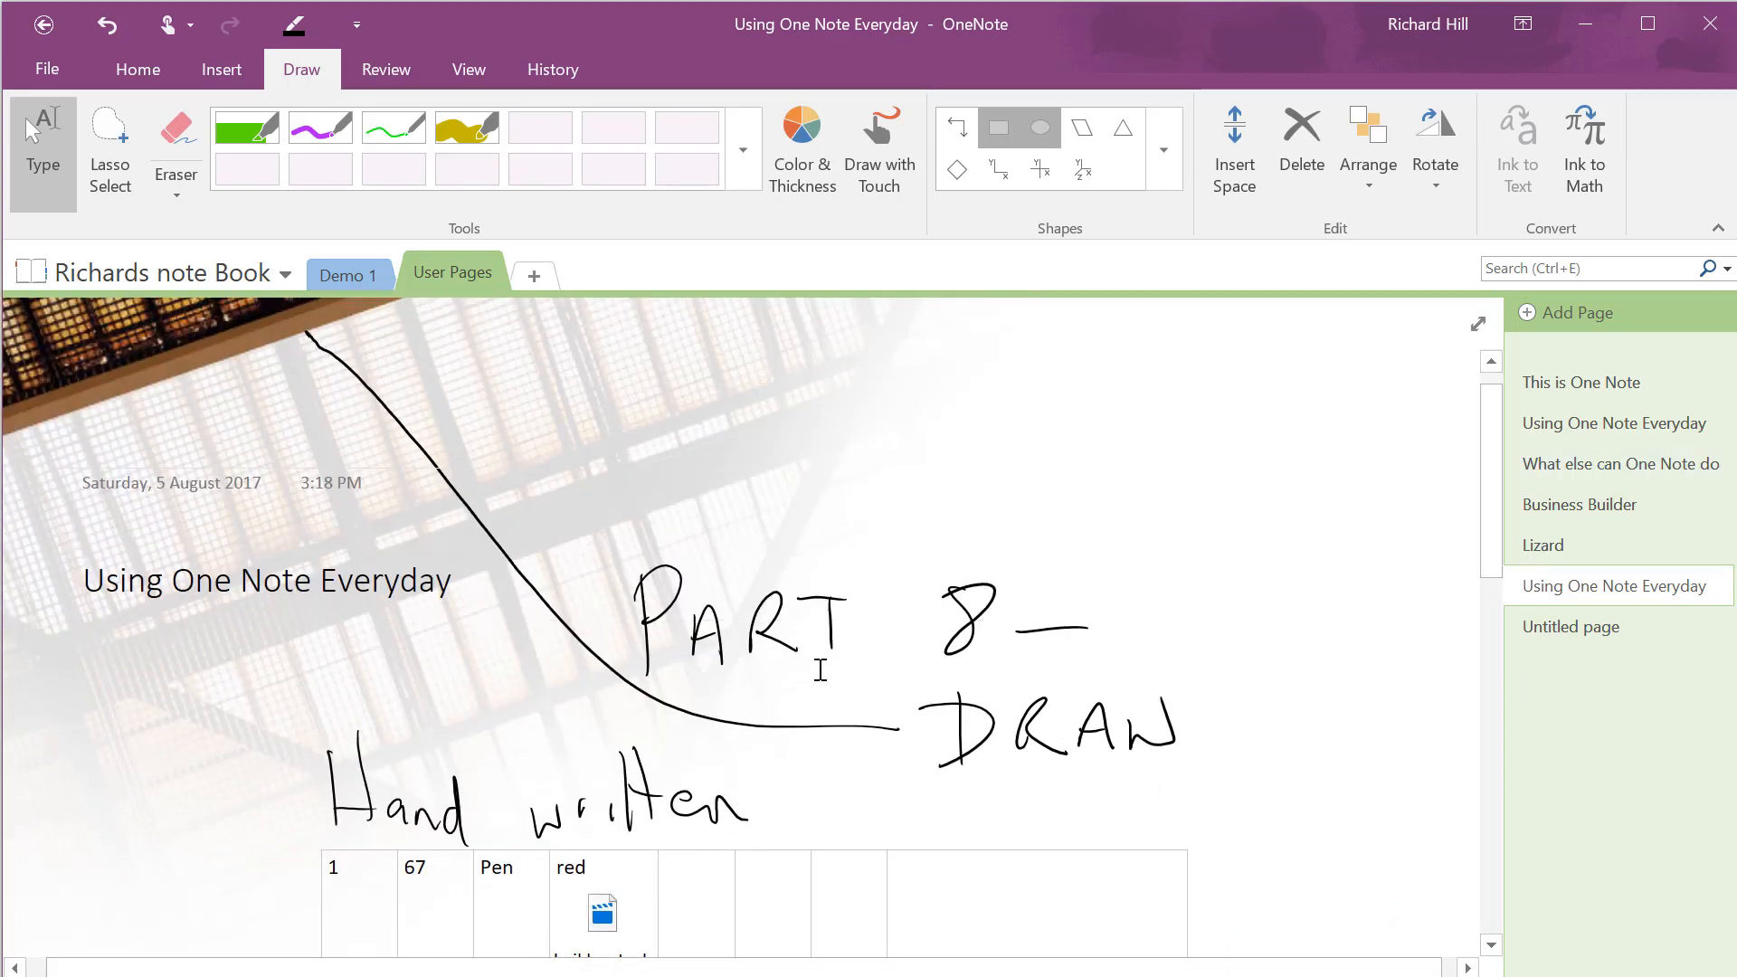
click(875, 685)
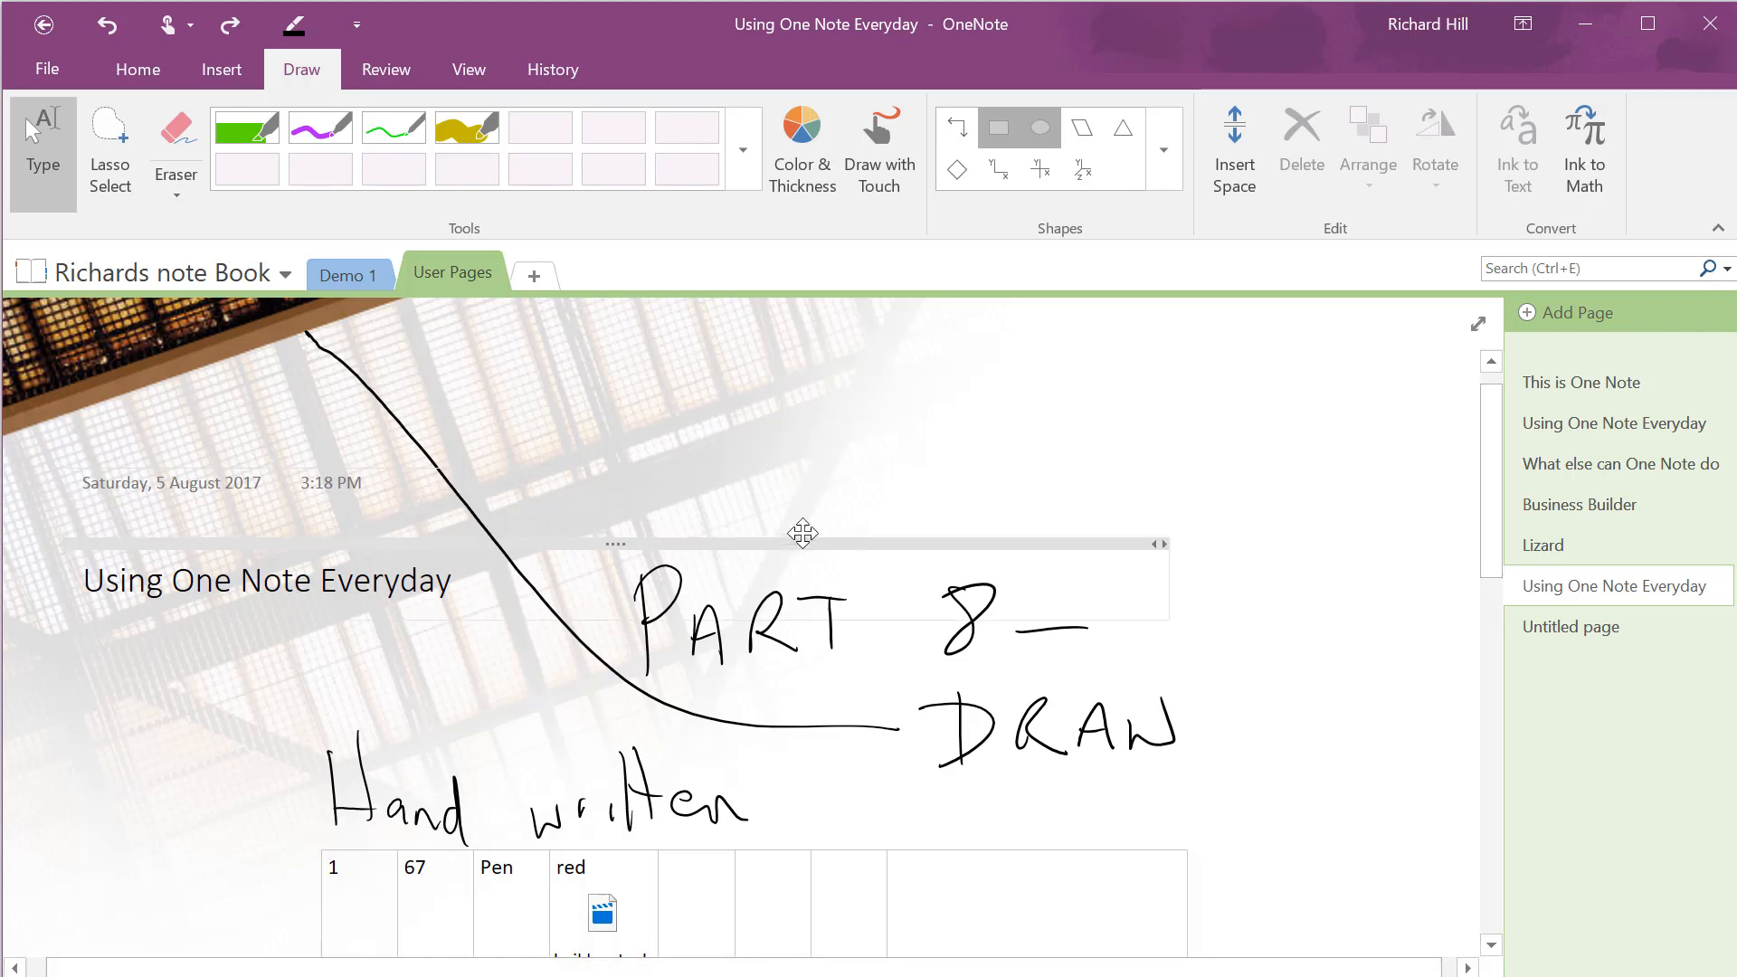
click(728, 664)
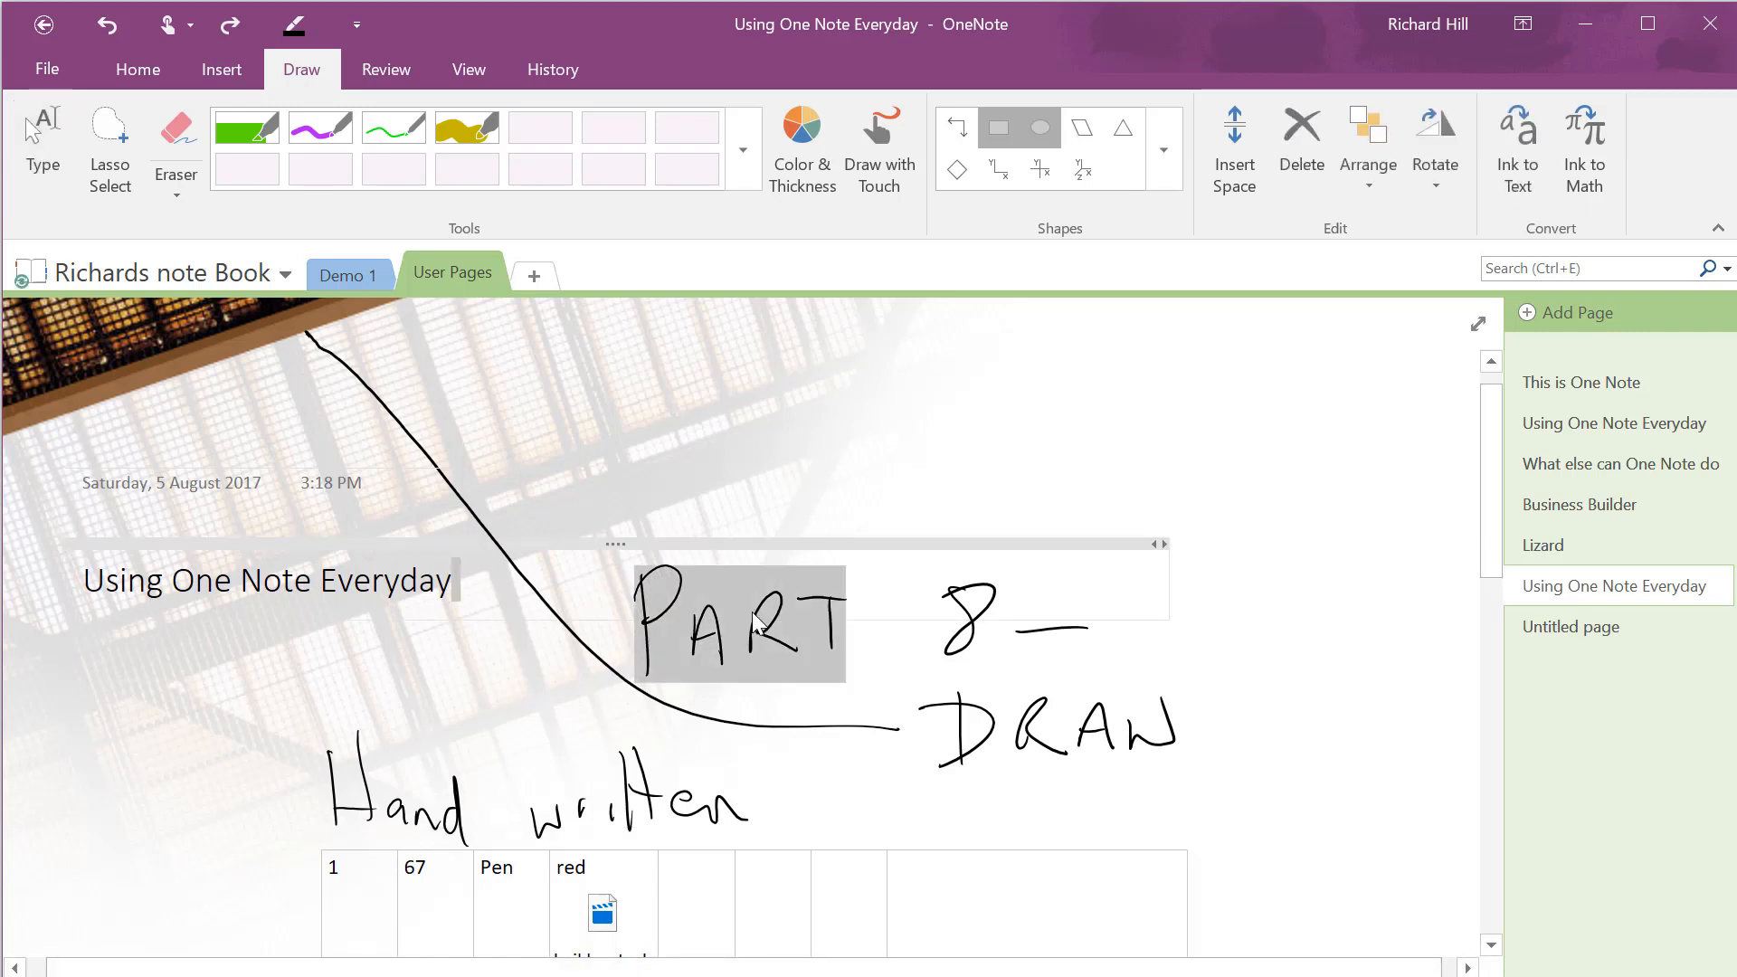
click(1522, 161)
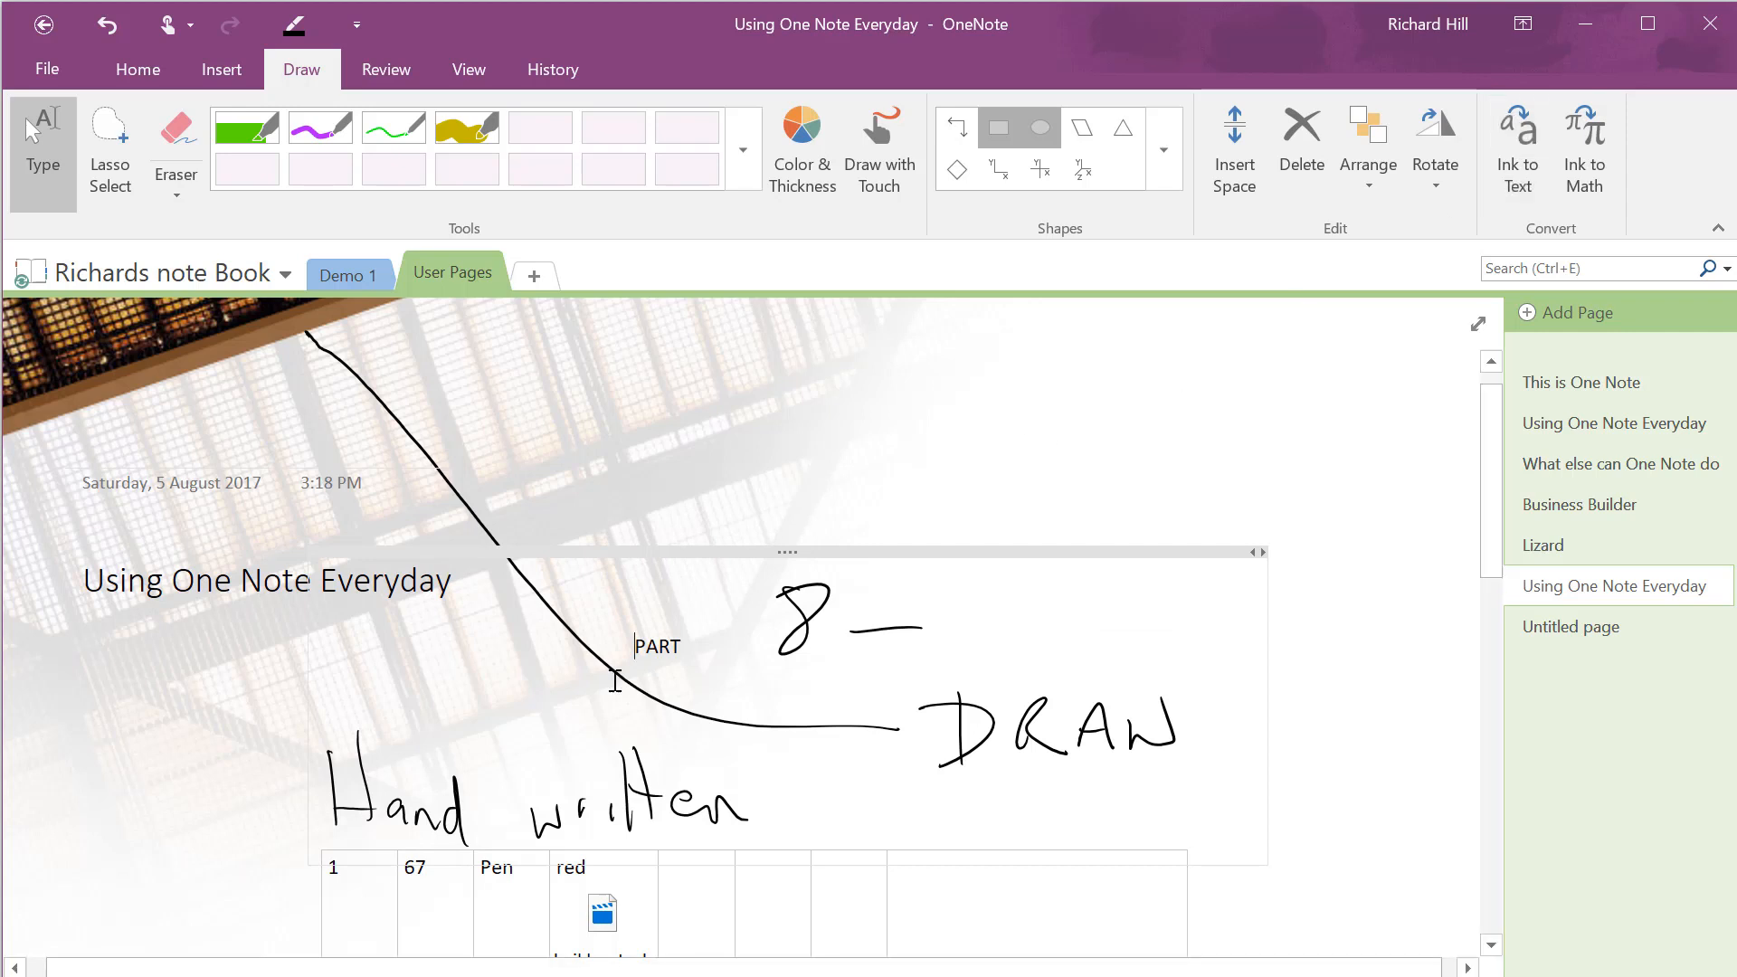
click(105, 27)
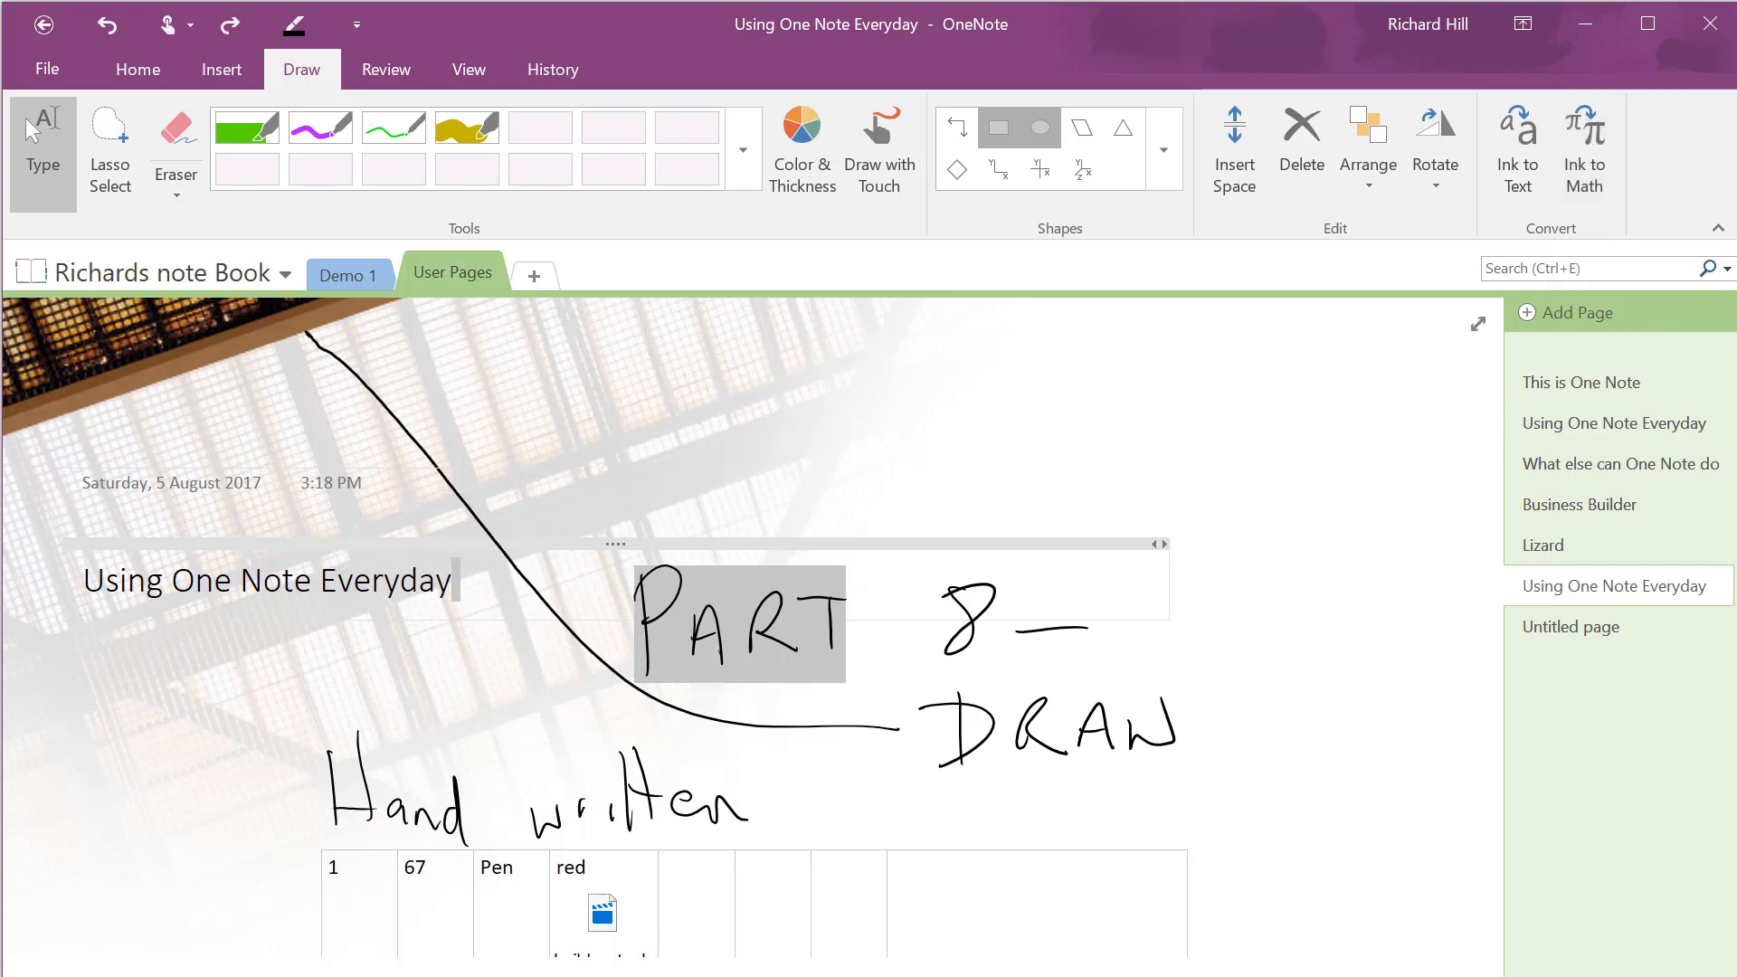
Write "1+2=" by hand with the thin green pen above the handwritten "PART 8".
click(393, 128)
drag(778, 371, 780, 469)
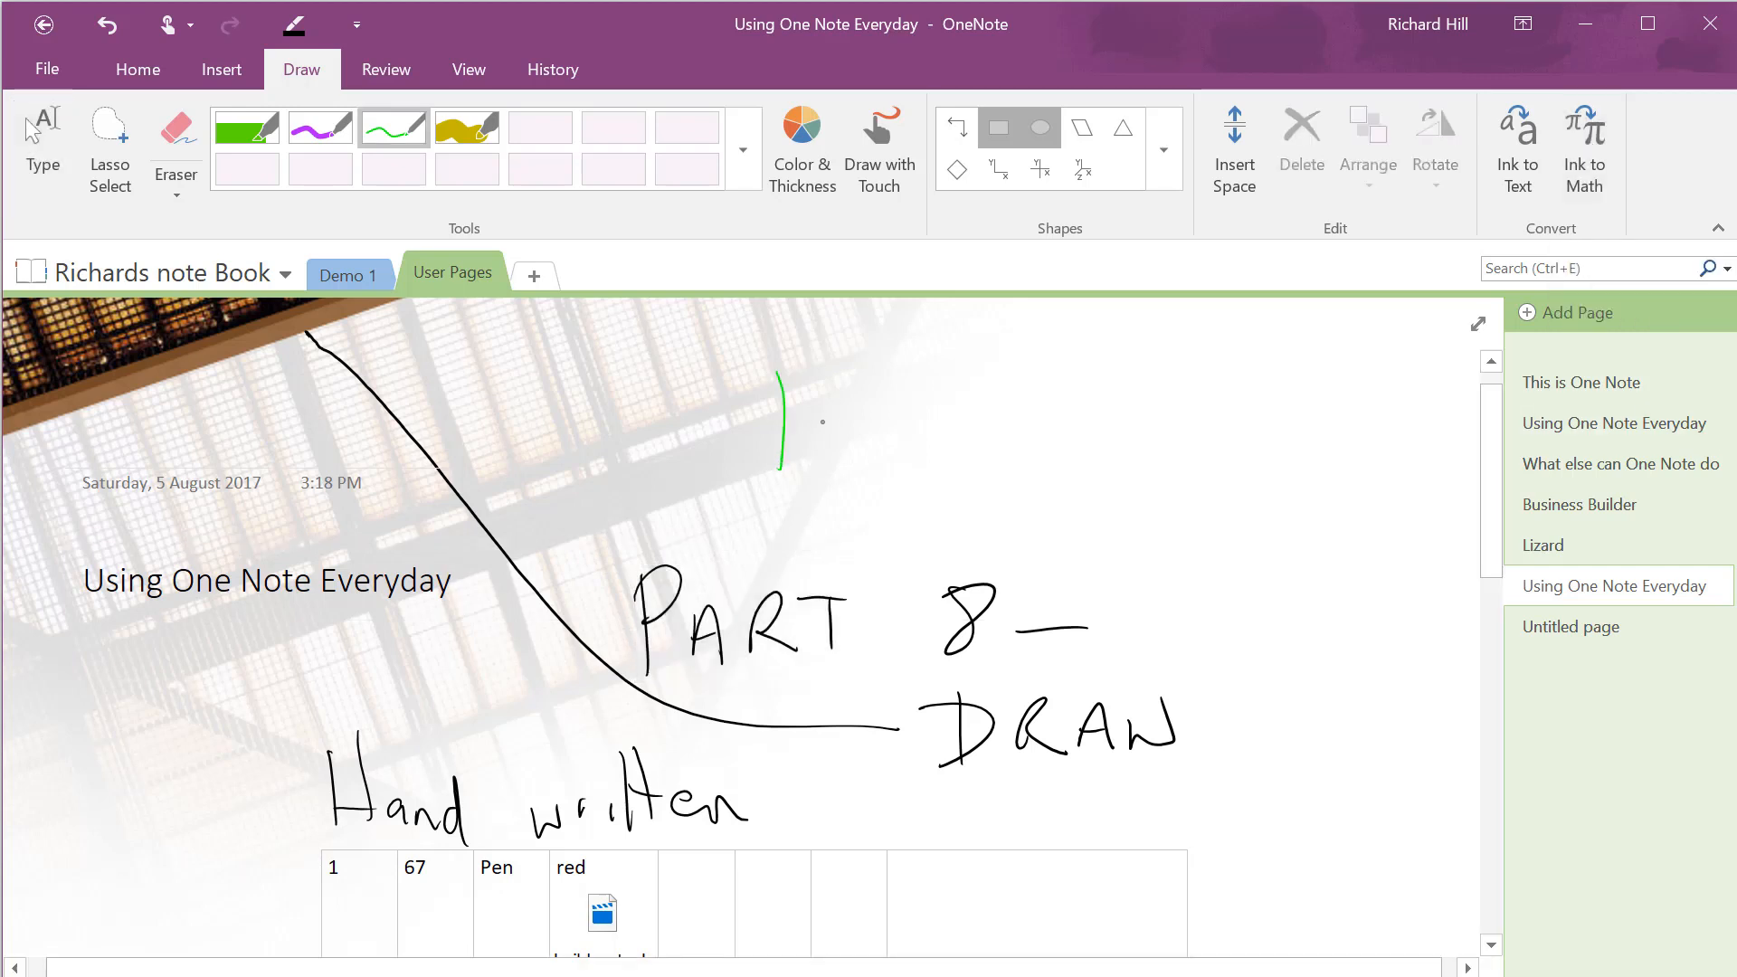
drag(913, 473, 962, 471)
drag(989, 420, 1021, 416)
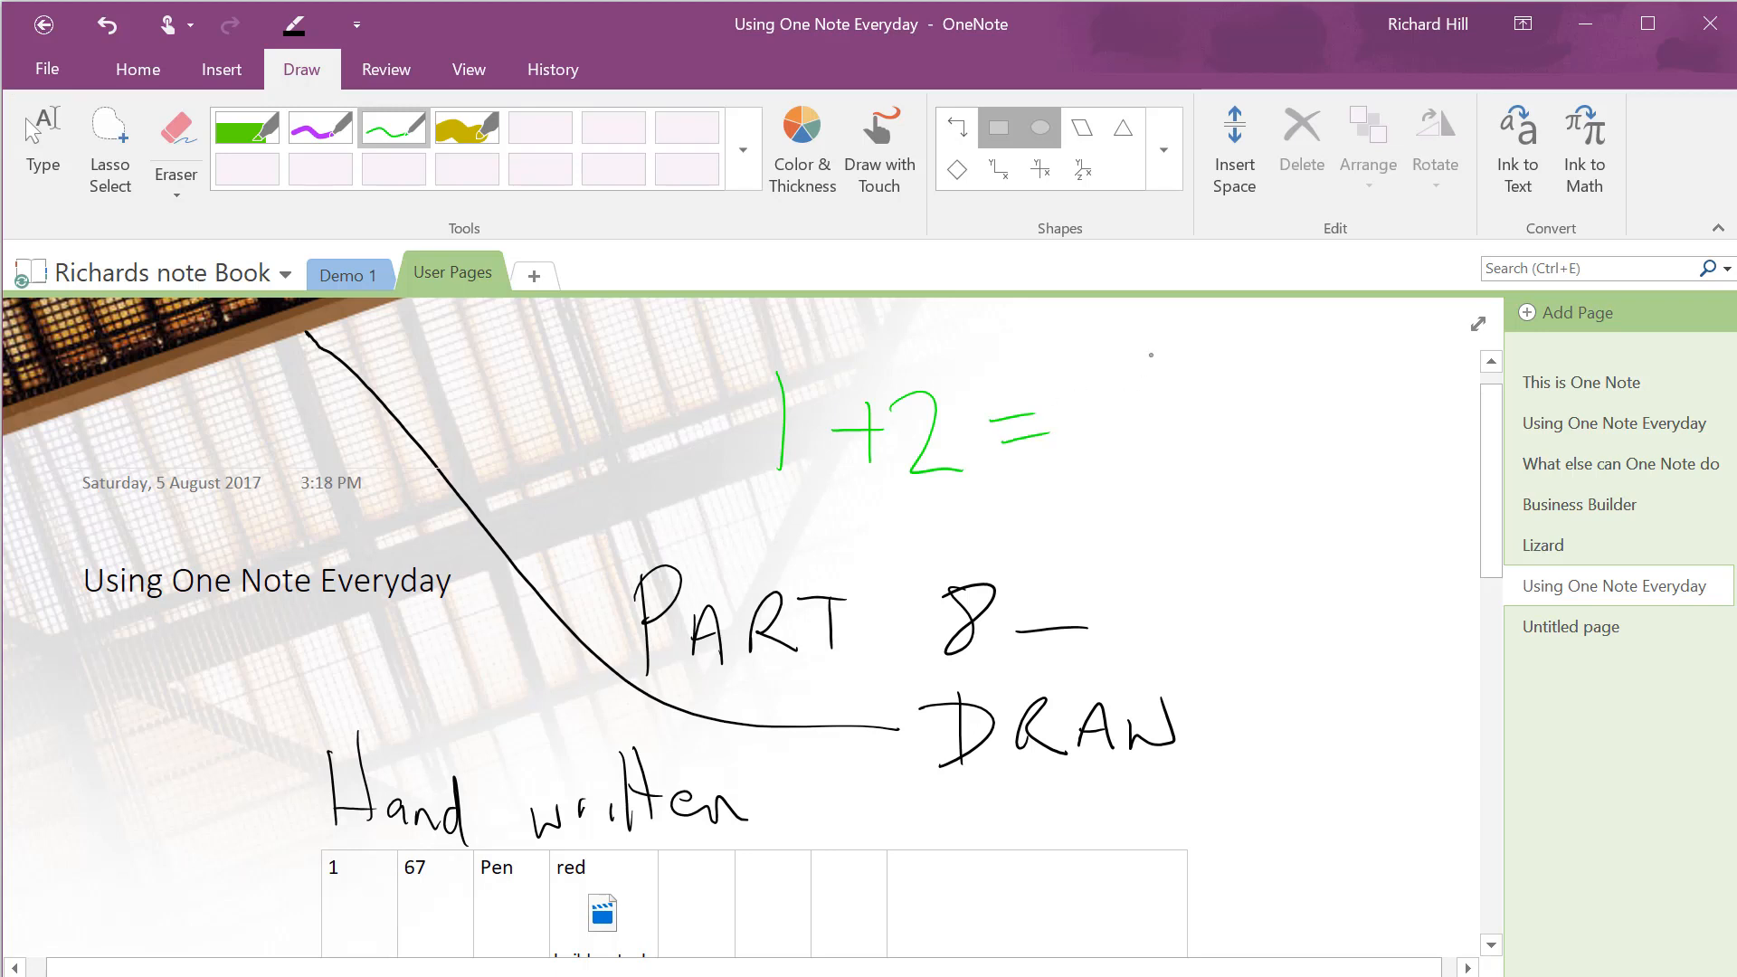
key(Escape)
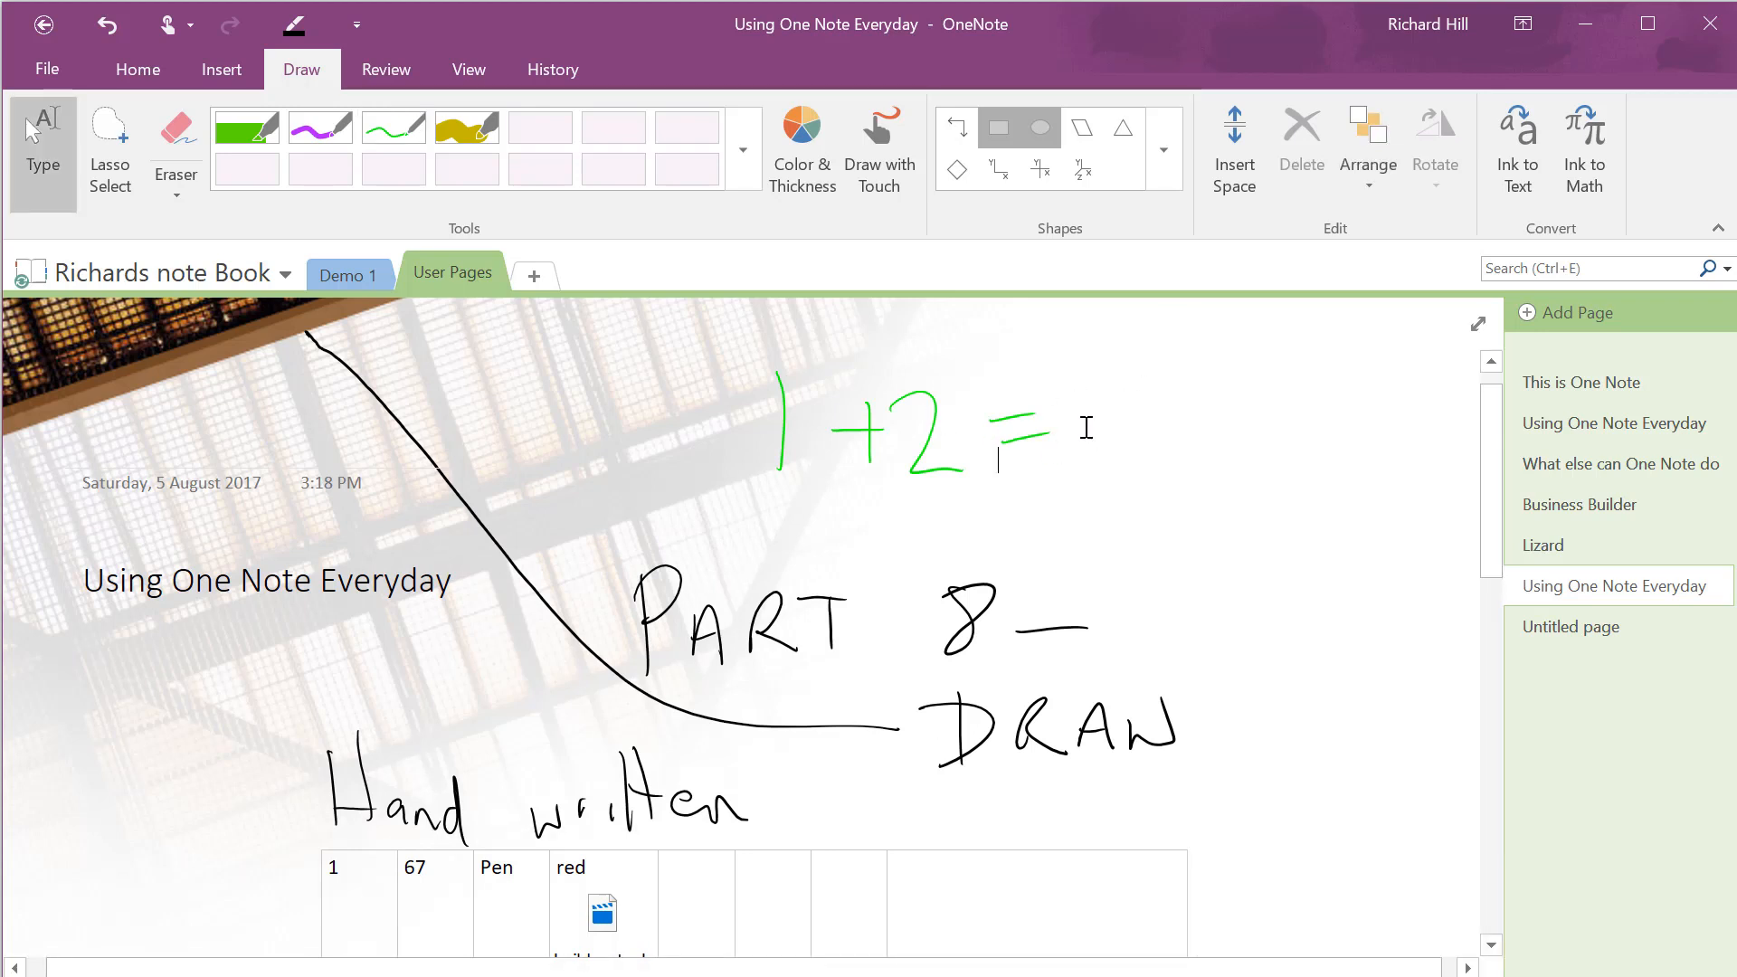
Convert the handwritten "1+2=" to a math equation and place it above the handwritten "8".
right_click(1085, 427)
key(Escape)
click(814, 432)
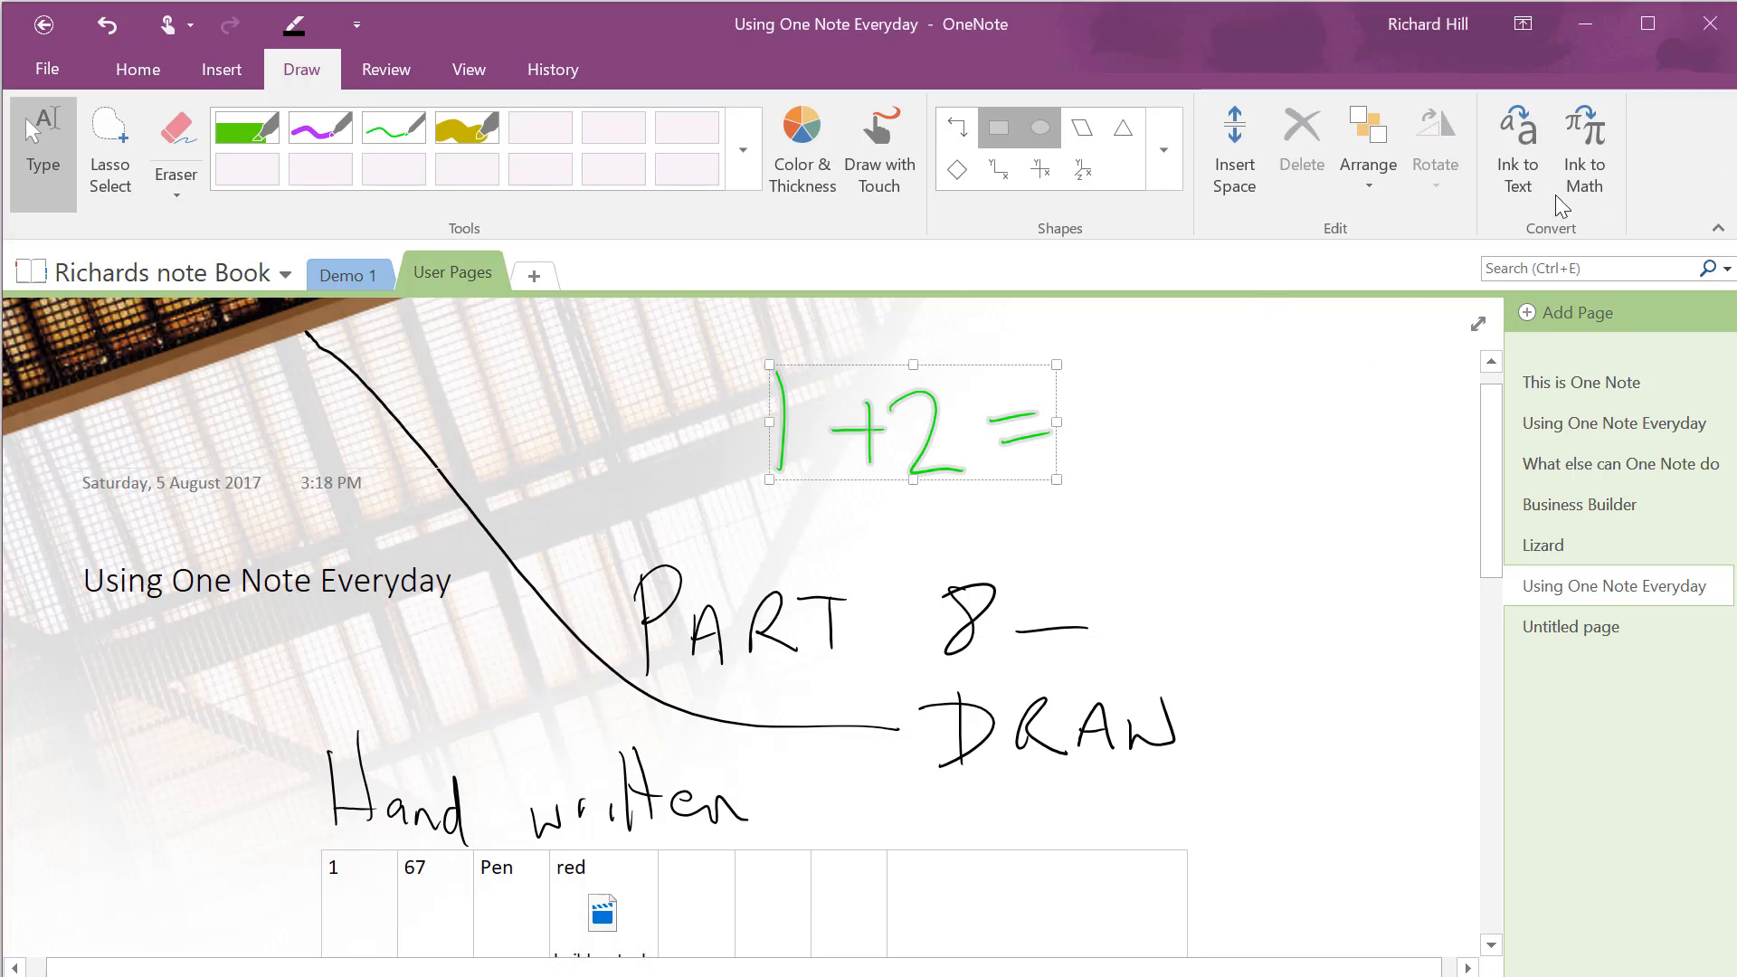
click(1598, 172)
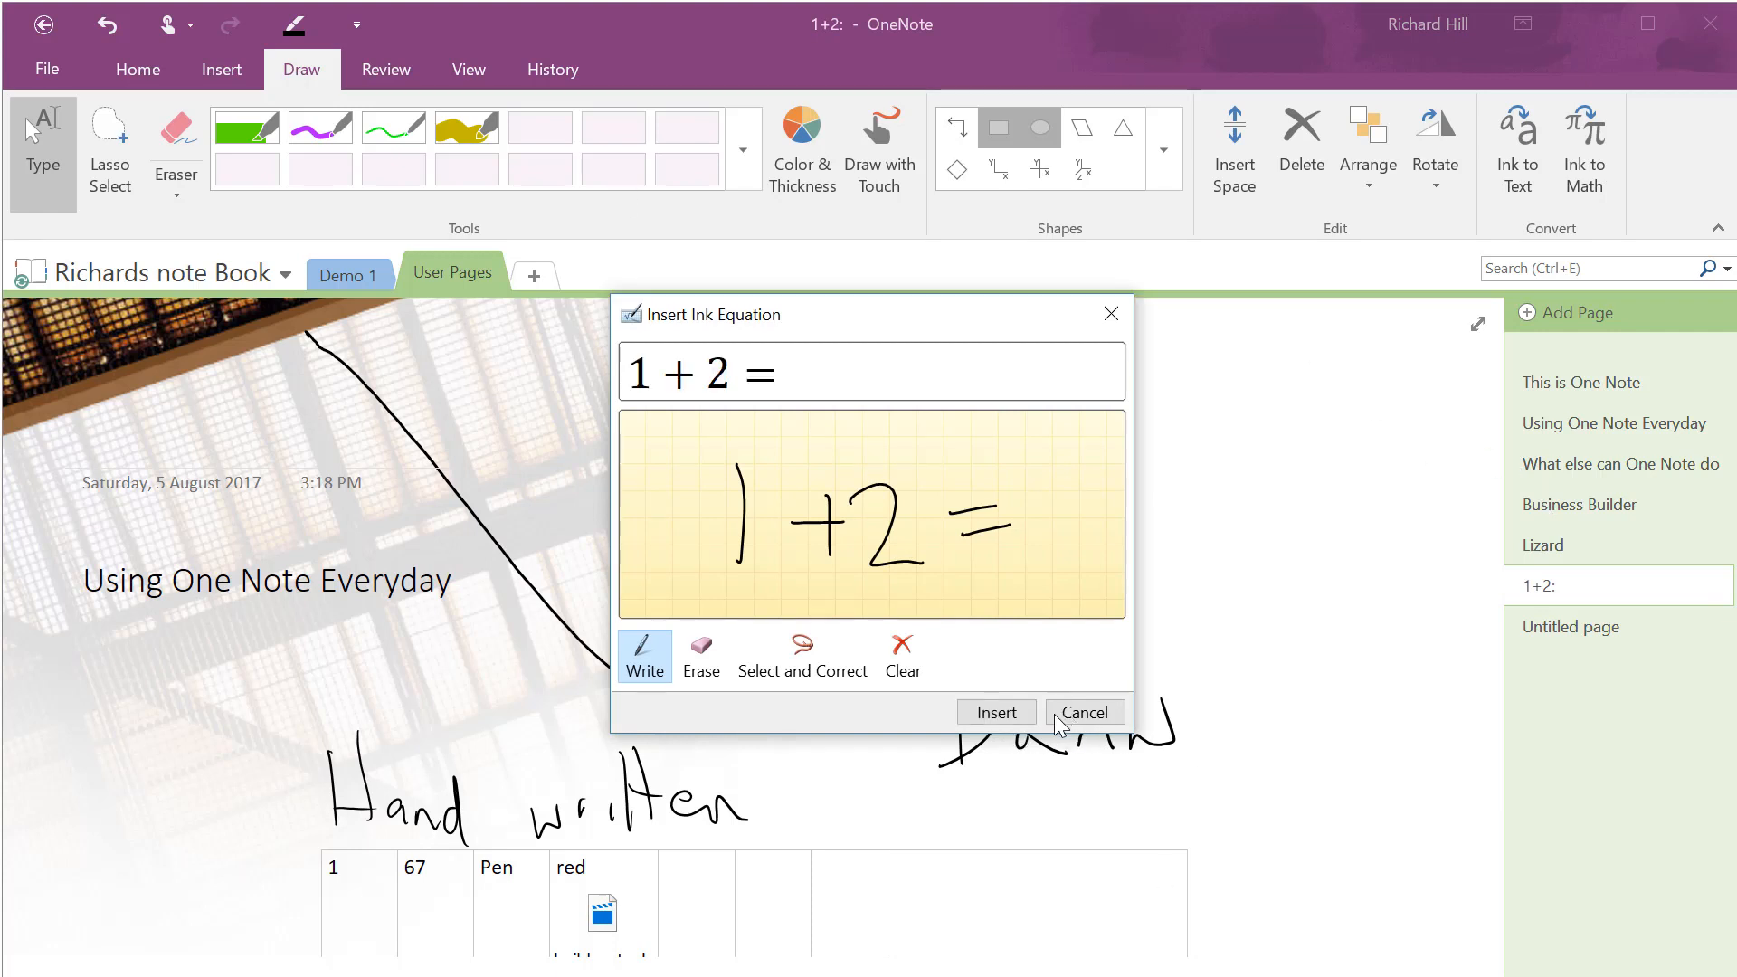
click(996, 713)
drag(840, 391, 992, 478)
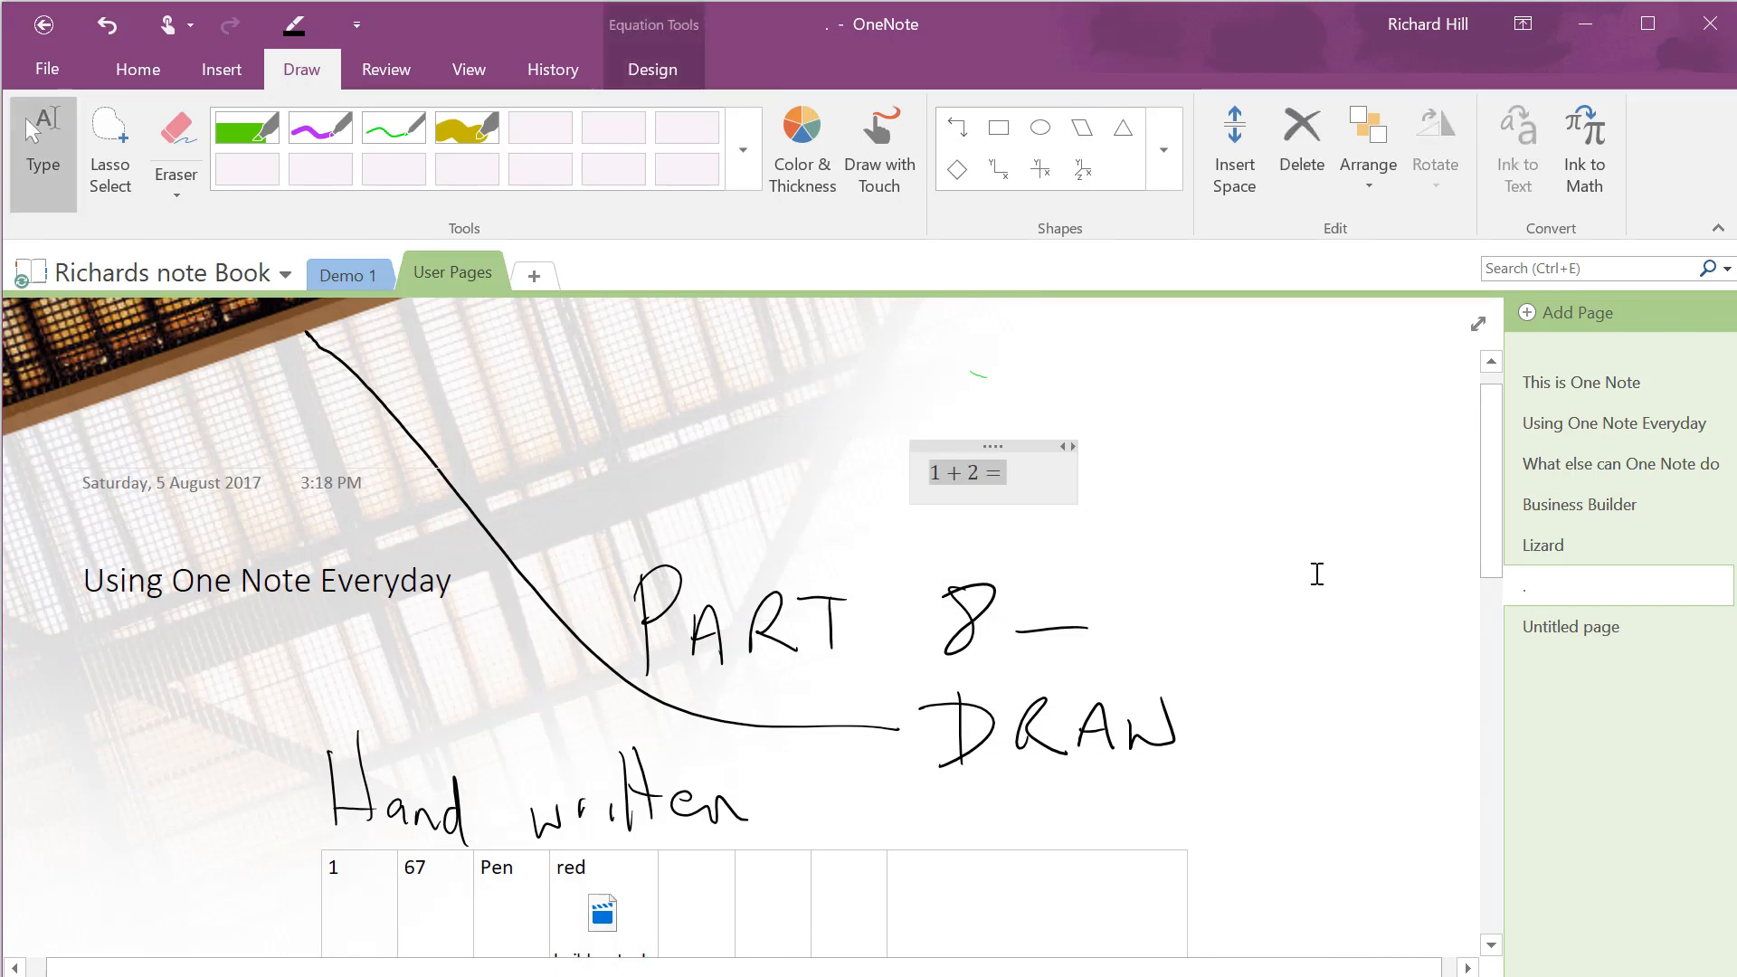
Enter "1+2=" as plain text on a new line below the equation and have it calculated.
key(Right)
key(Return)
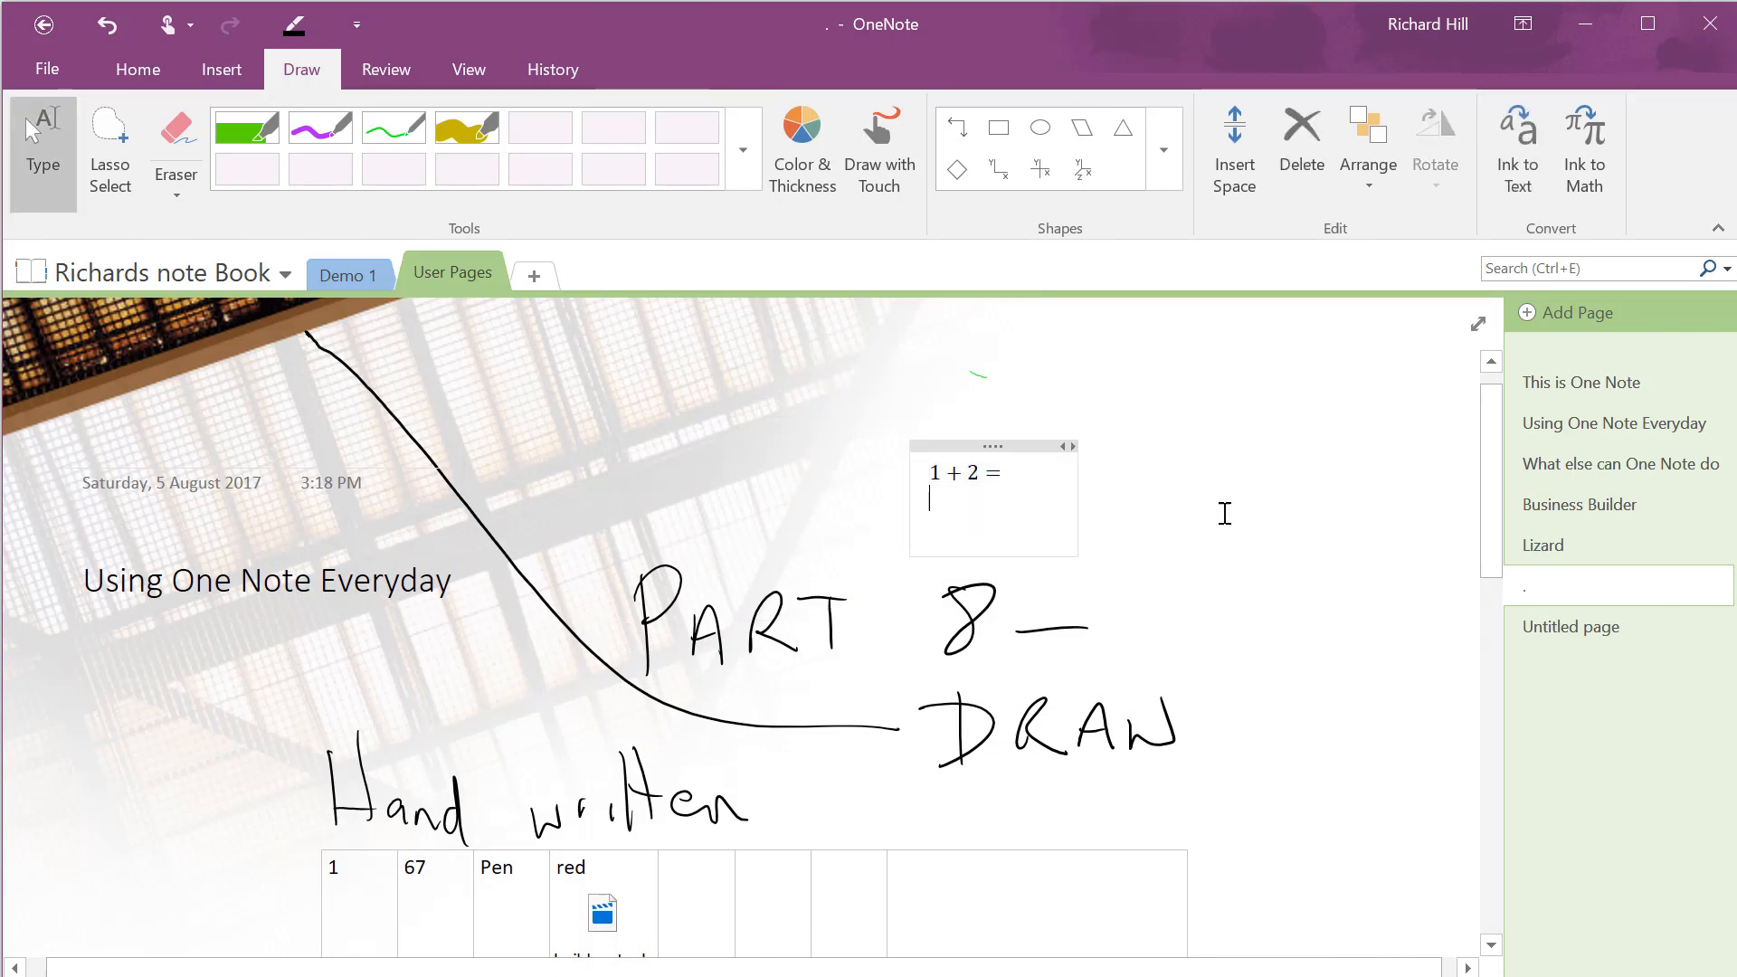
text(1+2)
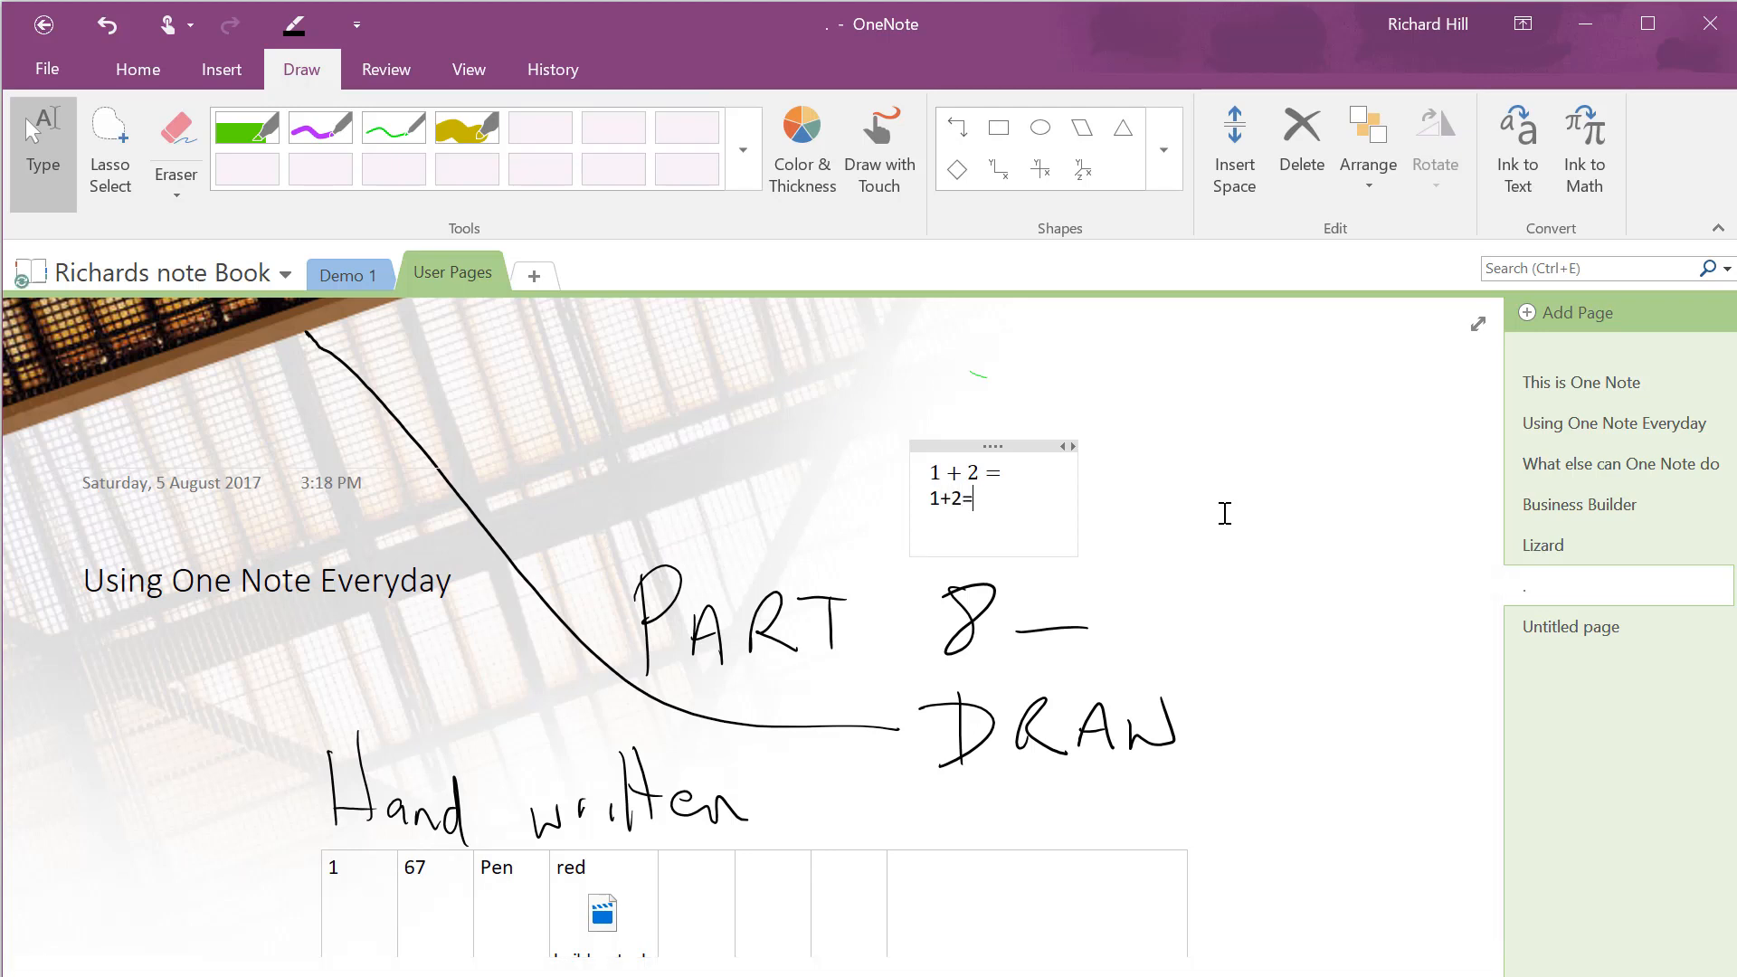
text(=)
key(Return)
Annotate the calculation in thin green pen with a tick, a short curve, an encircling loop and a line beneath, and return to text mode.
drag(1020, 484, 1159, 422)
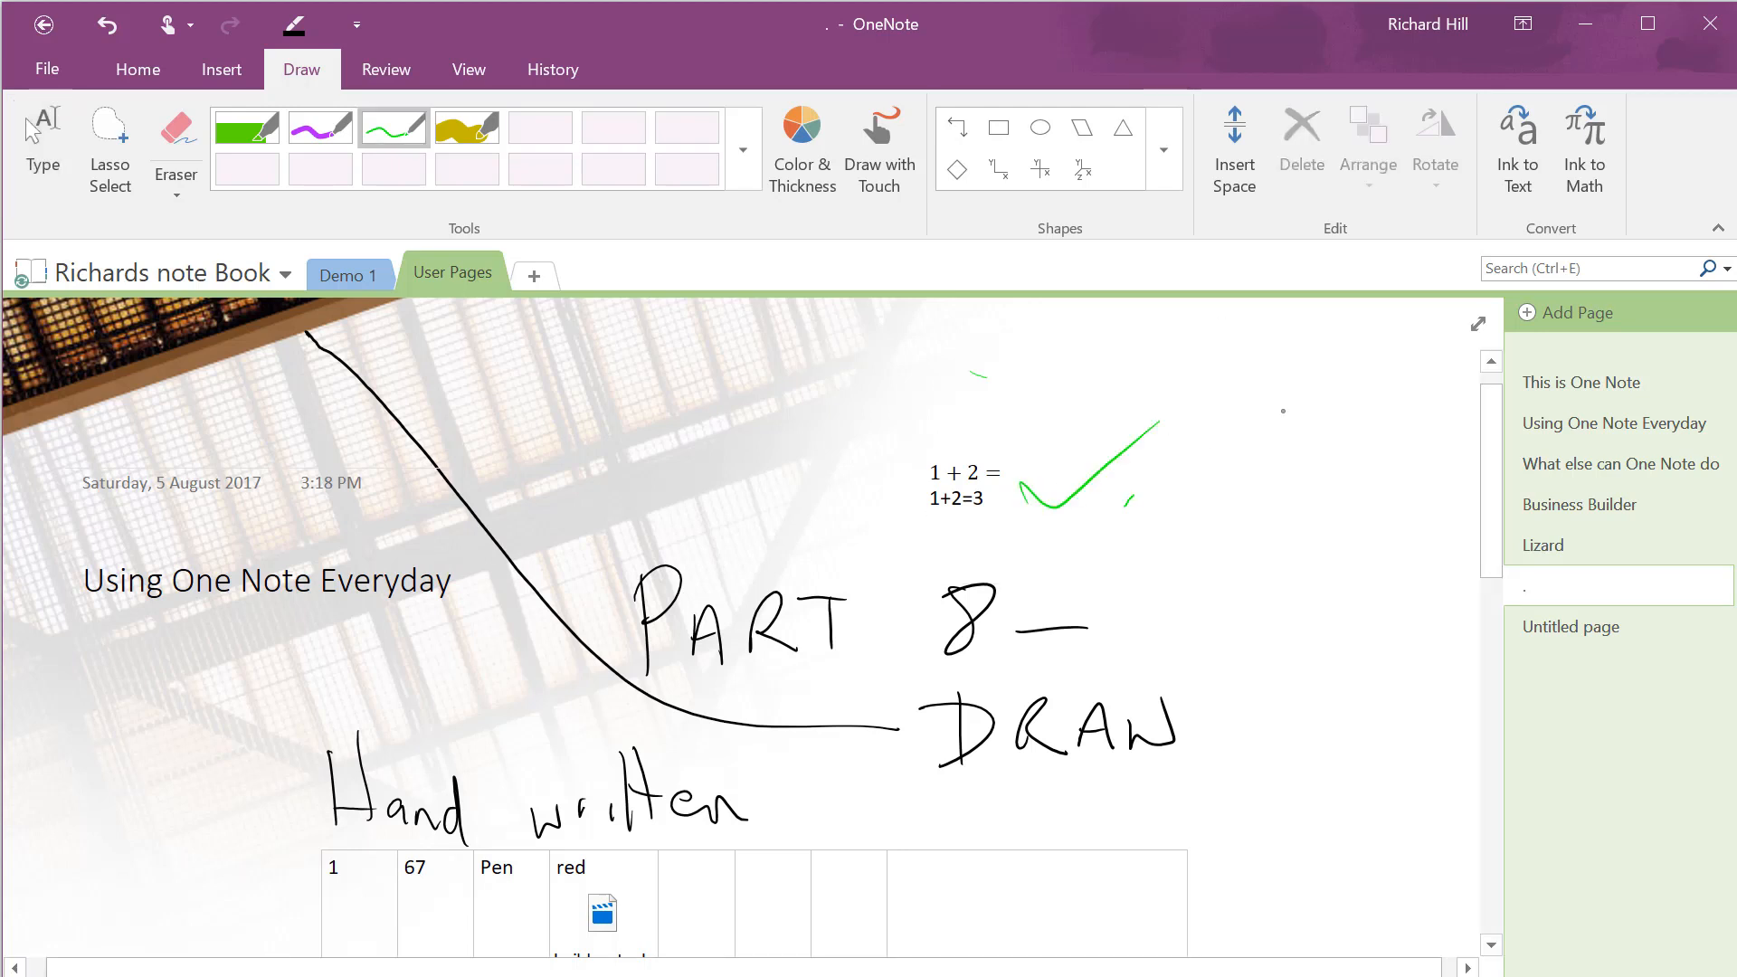
drag(1125, 505, 1208, 452)
click(43, 144)
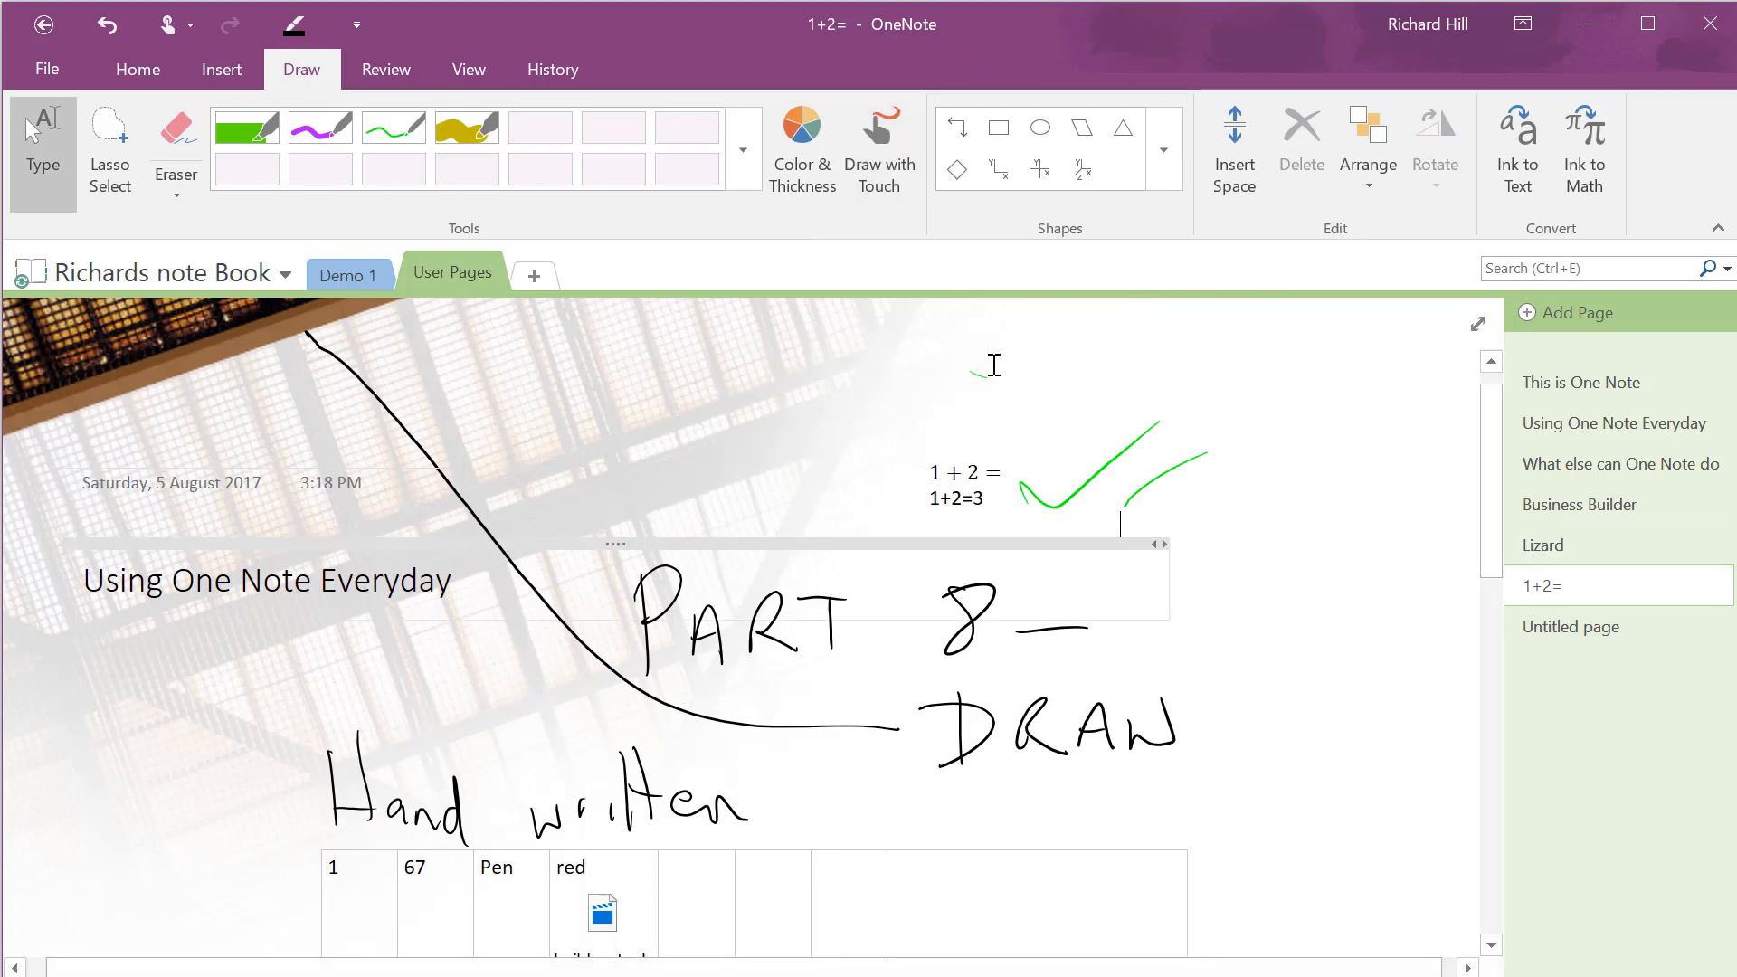
mouse_move(1276, 396)
mouse_down()
mouse_move(1234, 594)
mouse_move(935, 441)
mouse_up()
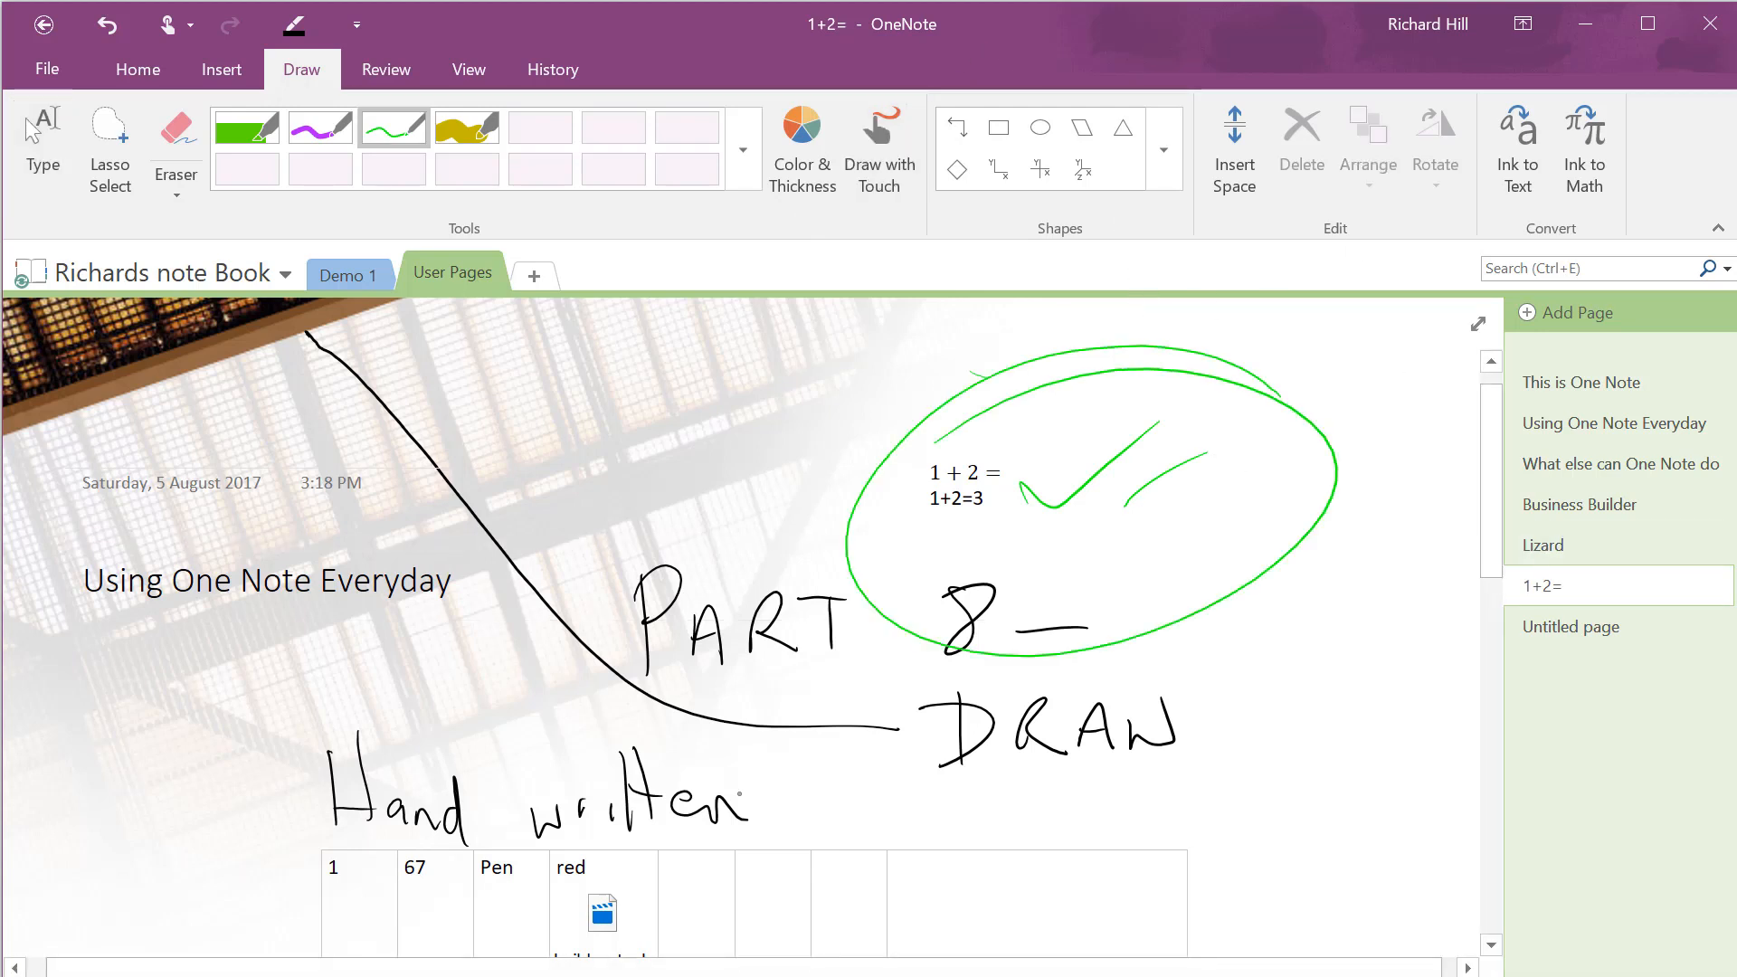
drag(879, 568, 1245, 544)
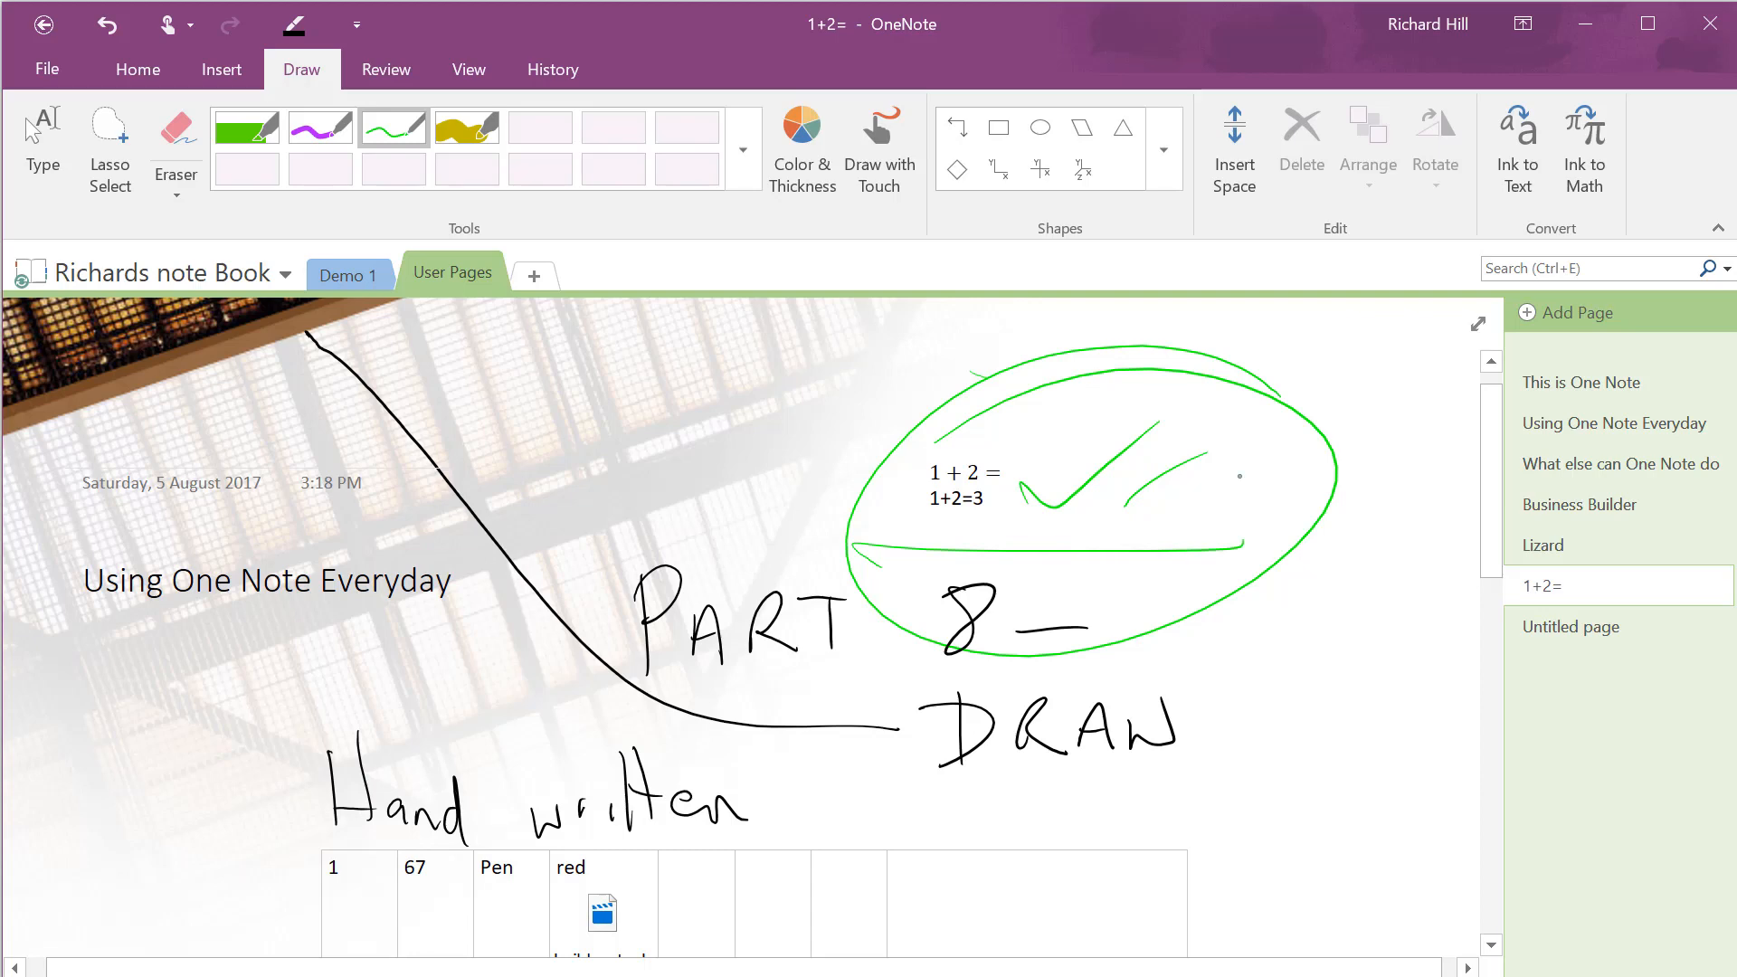
click(31, 131)
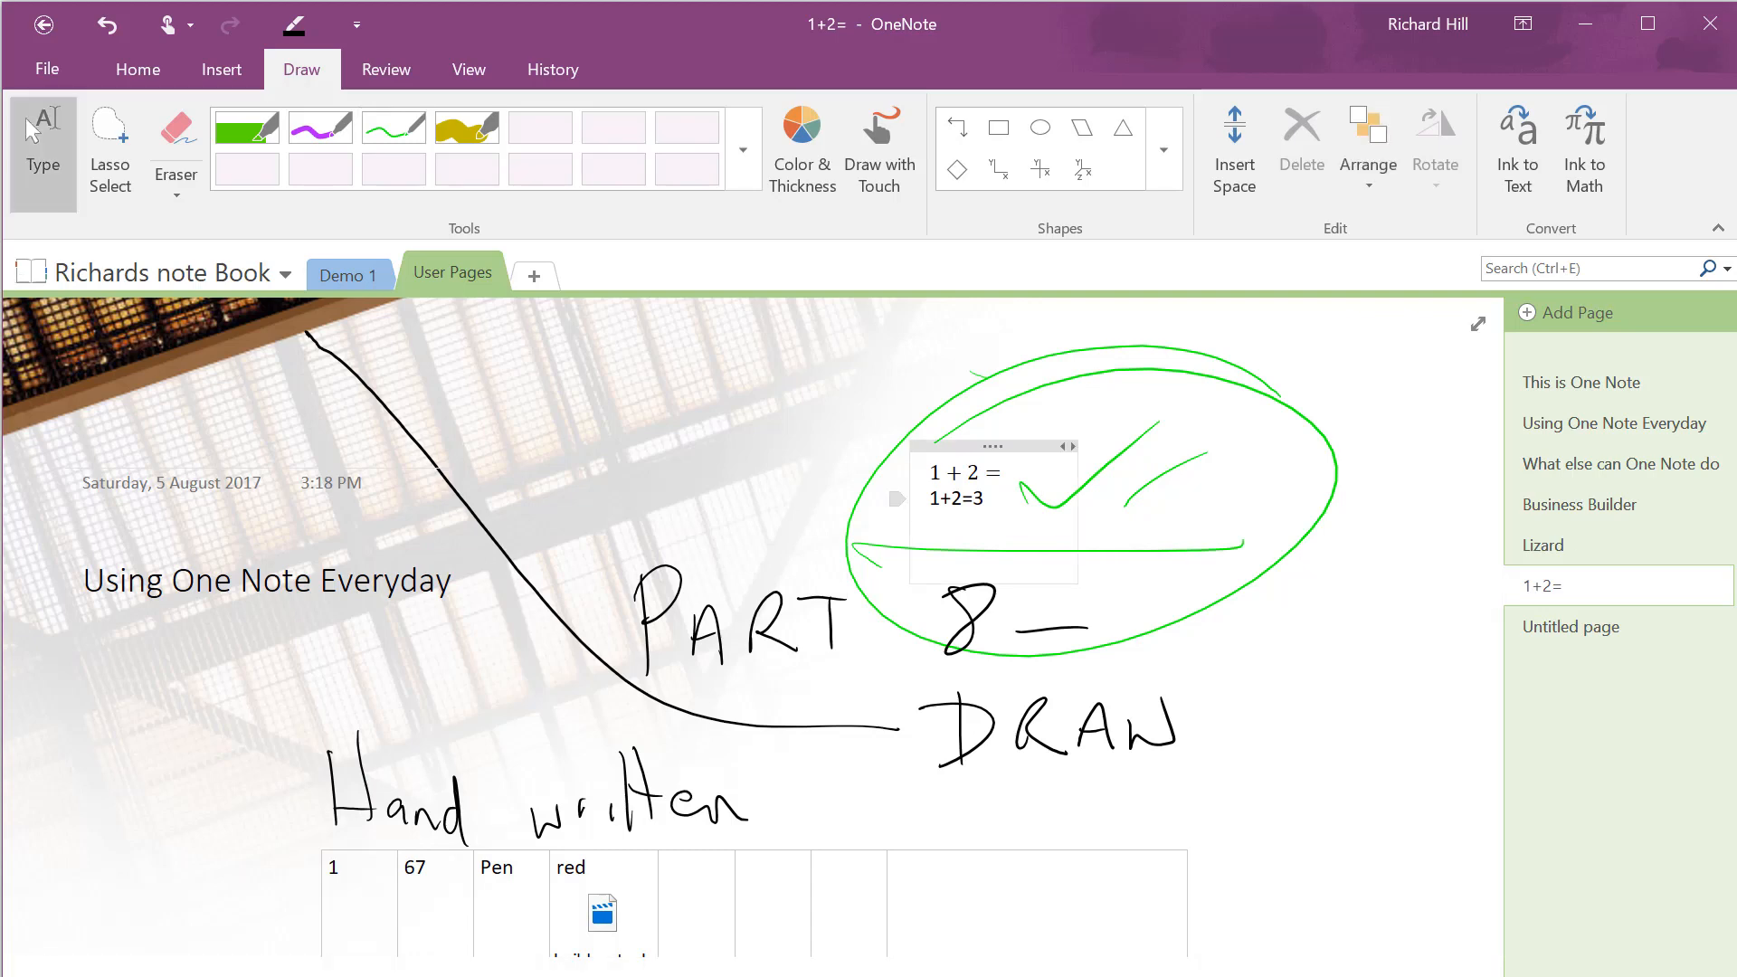